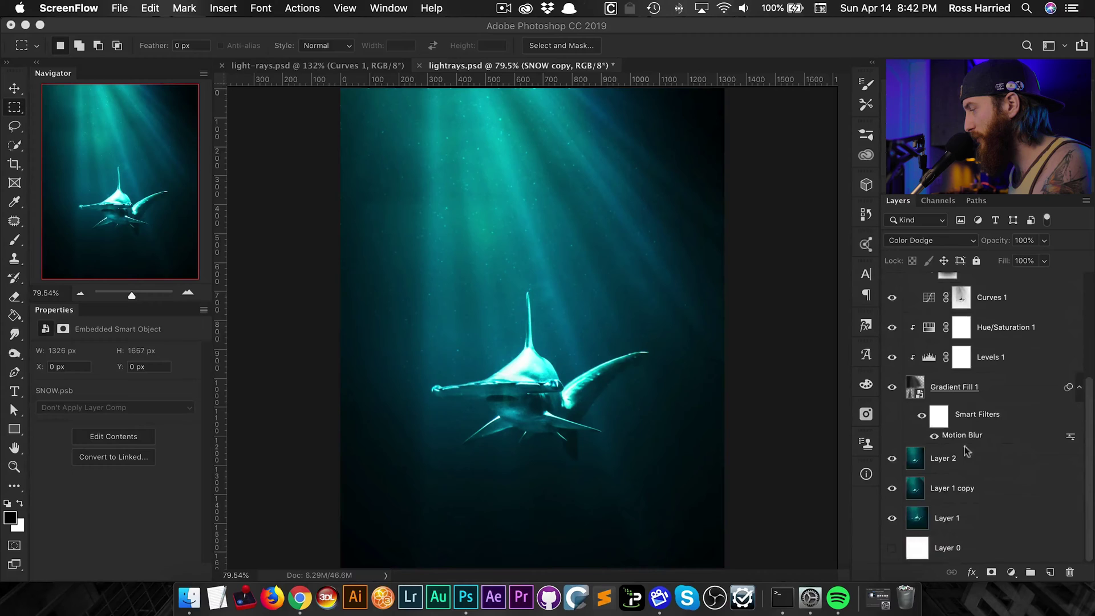
Alt-click Layer 2's eye icon so only the plain shark photo stays visible.
left_click(891, 459, "alt")
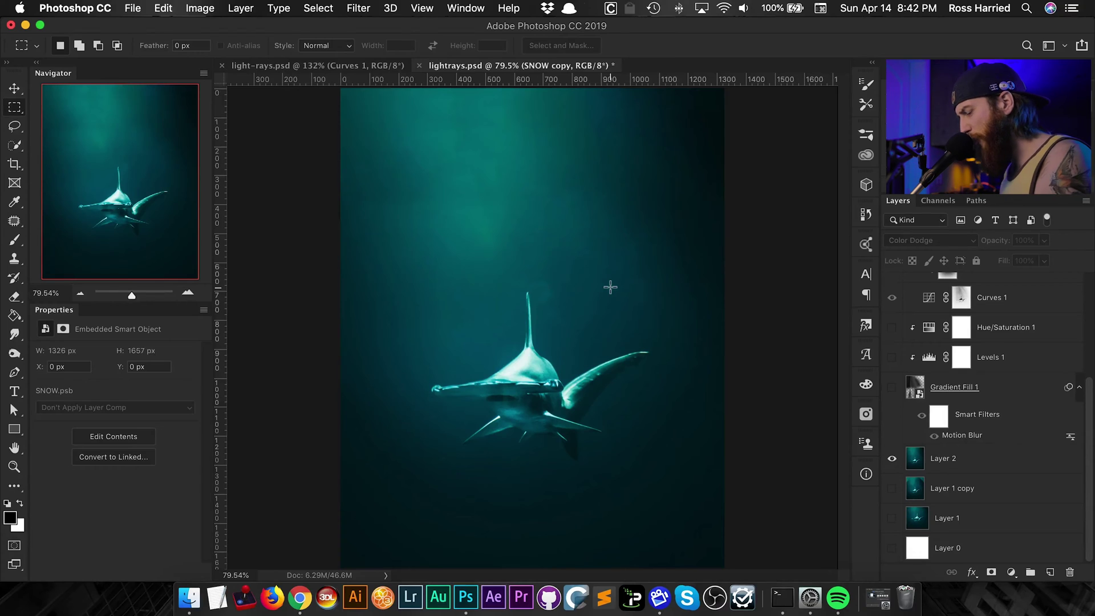
Create a new document from the Clipboard preset and paste in the shark photo.
key("cmd+n")
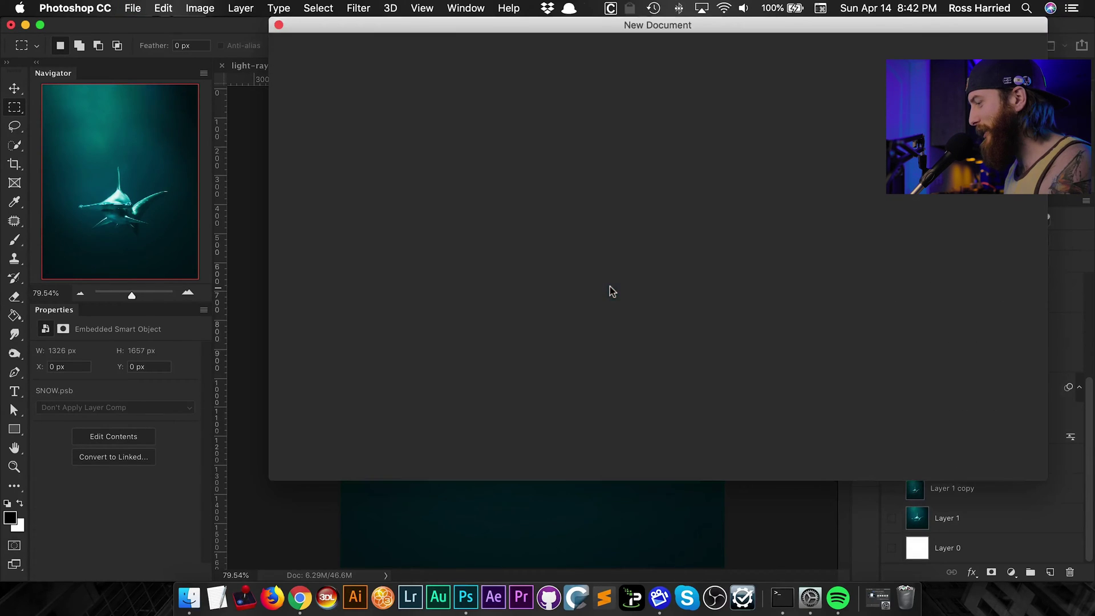
key("Return")
key("cmd+v")
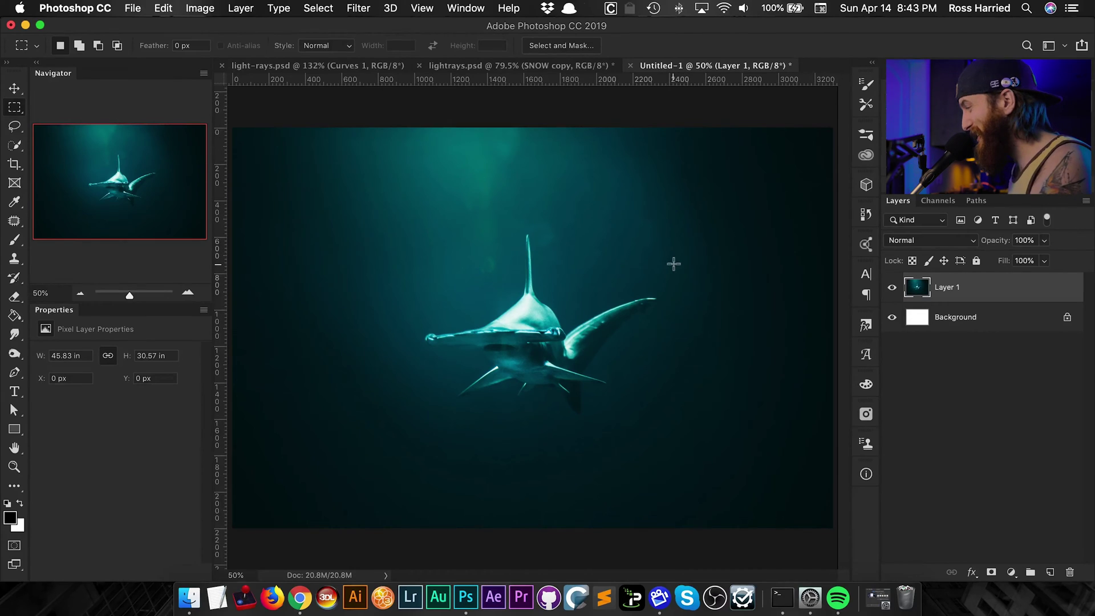
Crop the canvas to a 4:5 portrait ratio, extending it above the shark photo.
key("c")
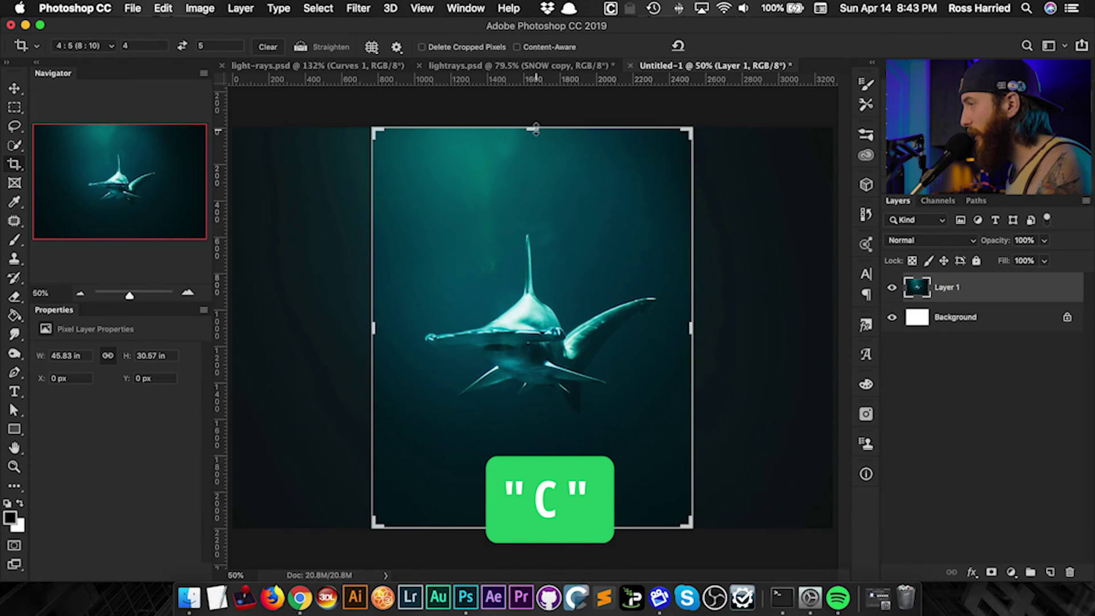
left_click_drag(535, 130, 532, 88)
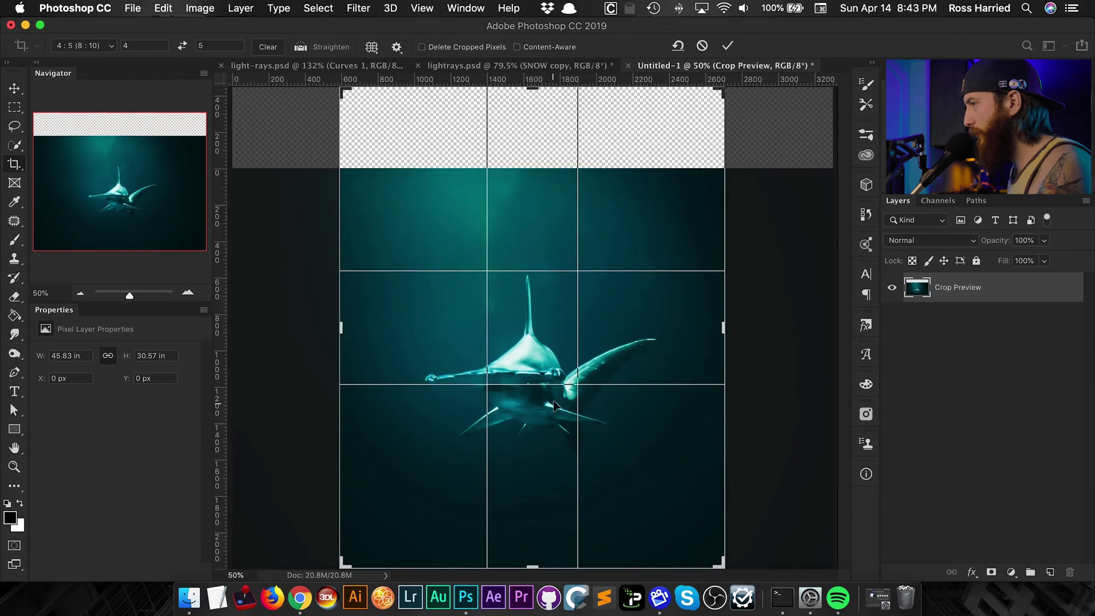
left_click(88, 47)
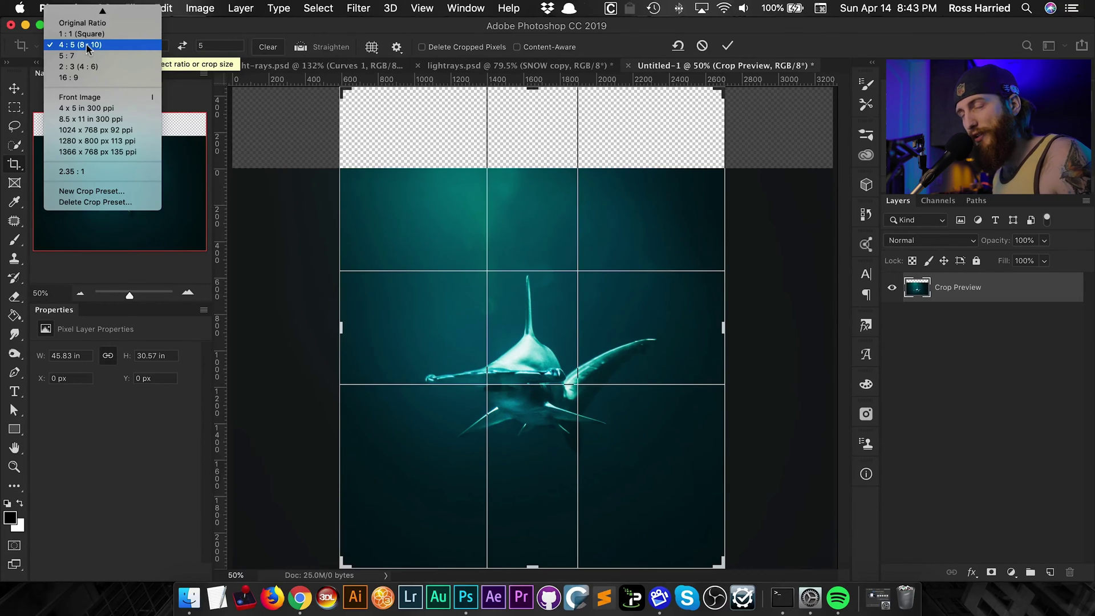
left_click(86, 44)
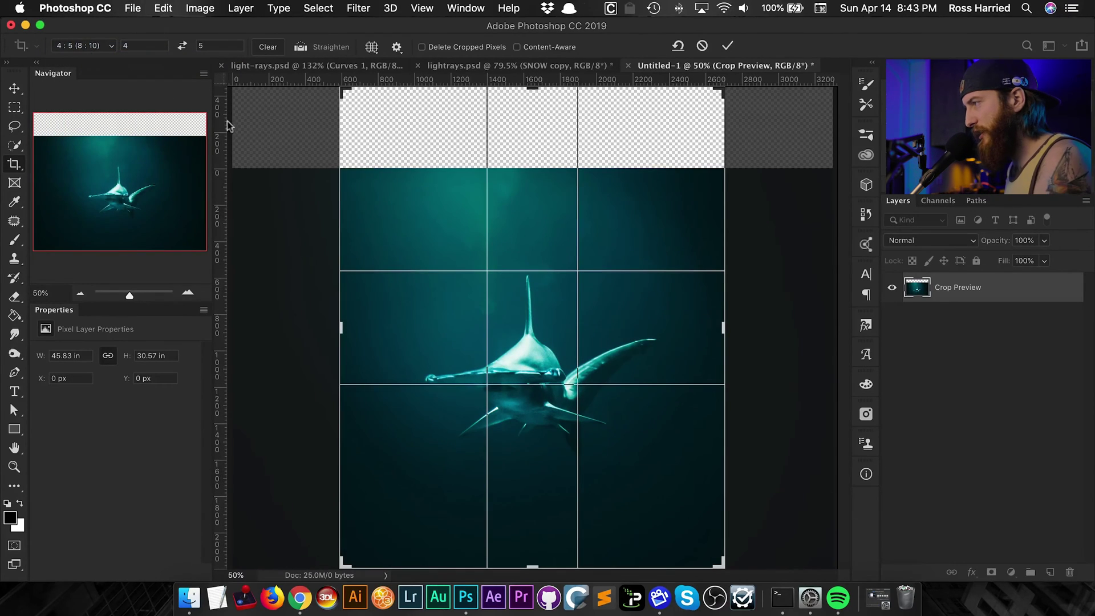
key("Return")
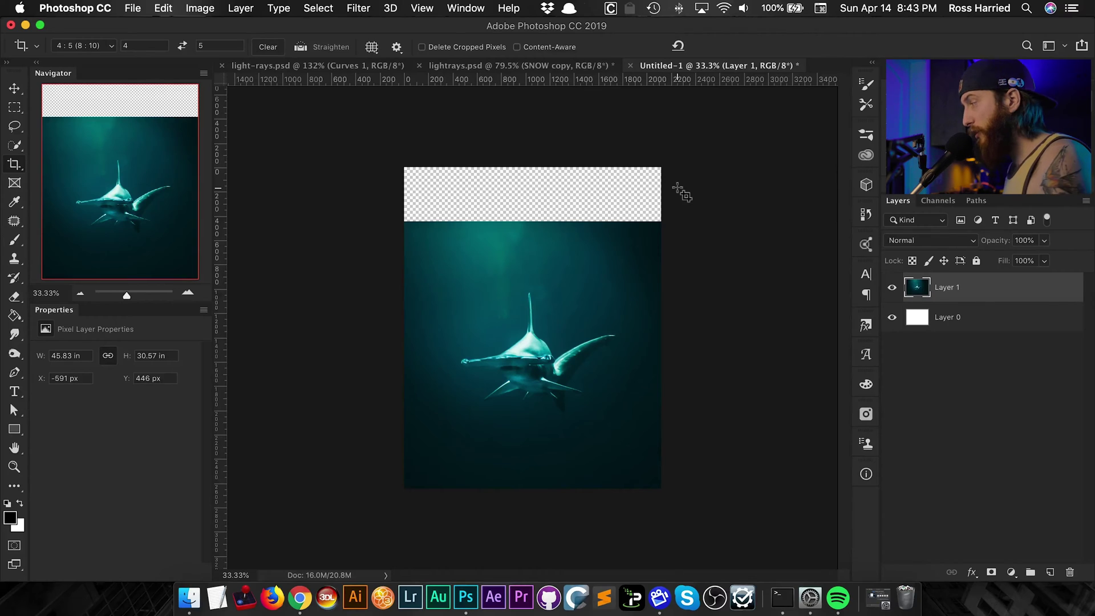
Duplicate the shark layer and content-aware fill the transparent strip at the top.
key("ctrl+j")
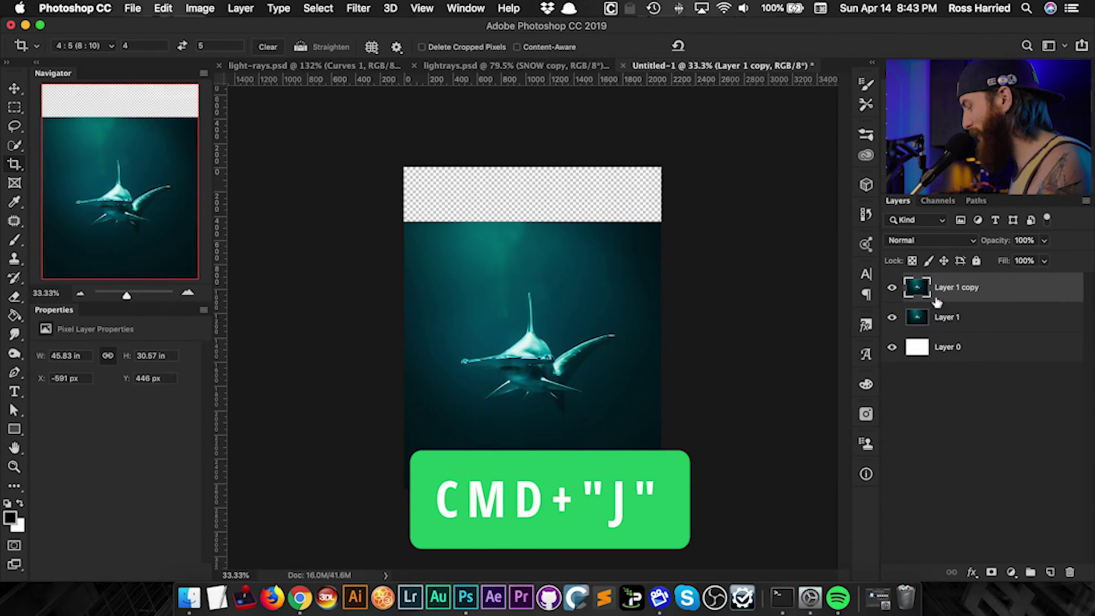
key("m")
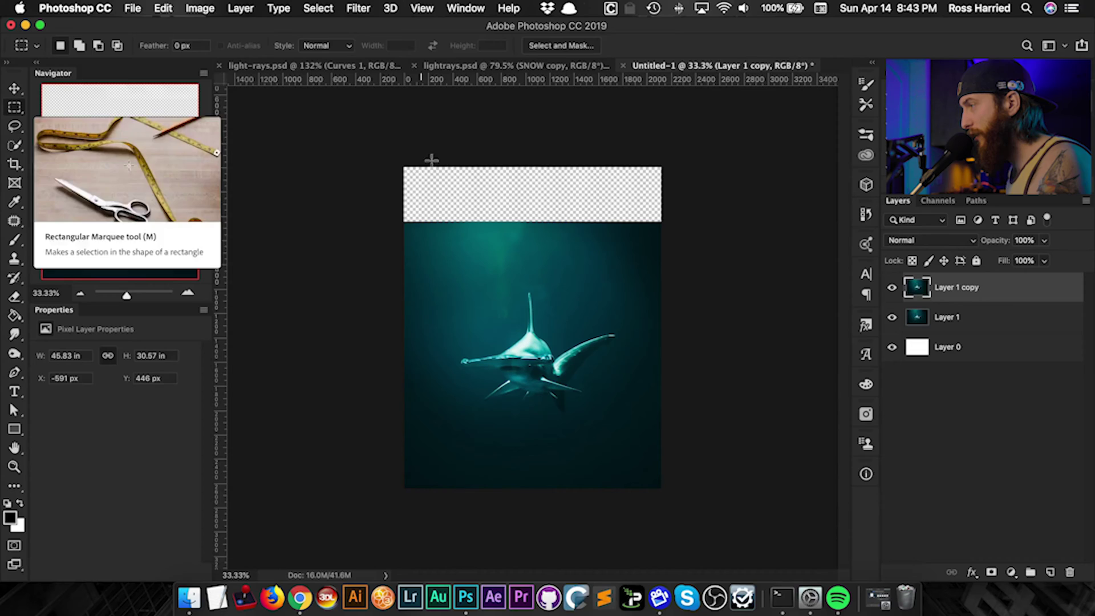
left_click_drag(398, 162, 678, 223)
key("shift+Delete")
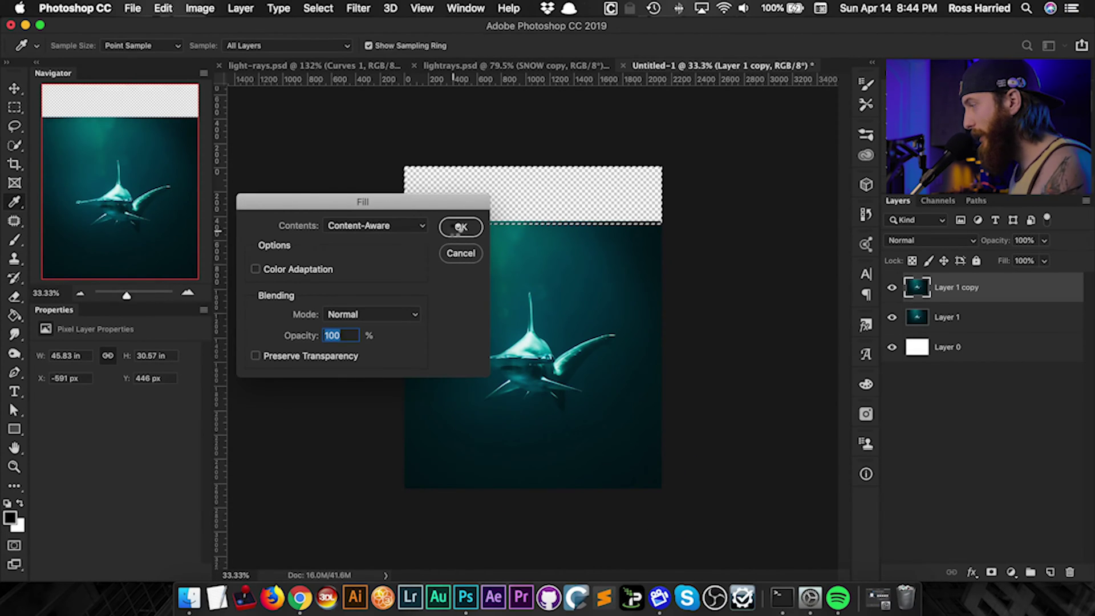
left_click(462, 226)
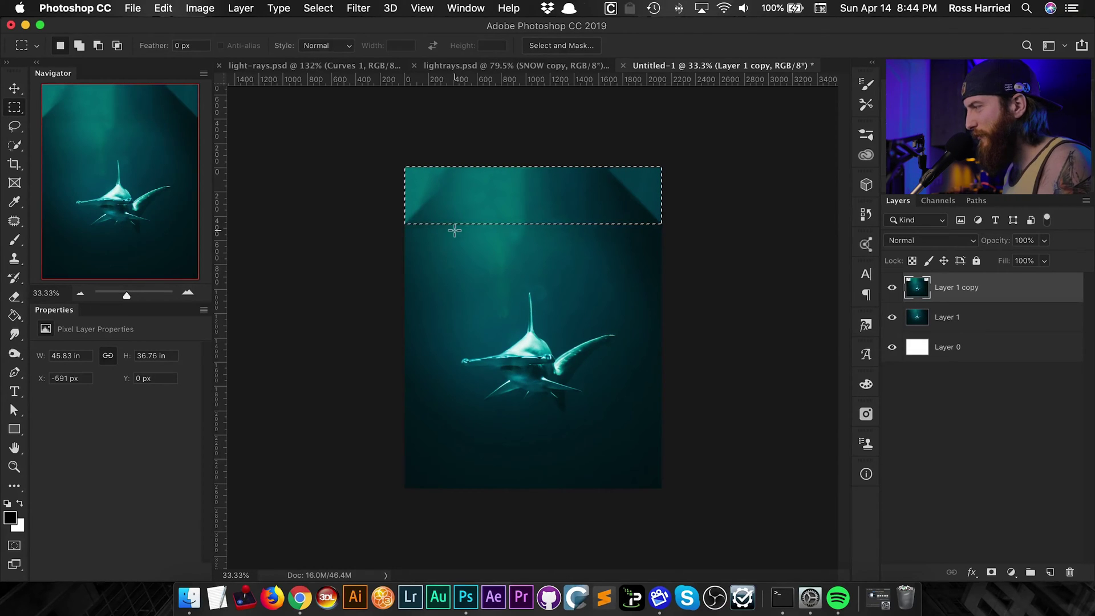
Undo the quick fill and redo it with Content-Aware Fill, excluding the shark, output to a new layer.
key("super+z")
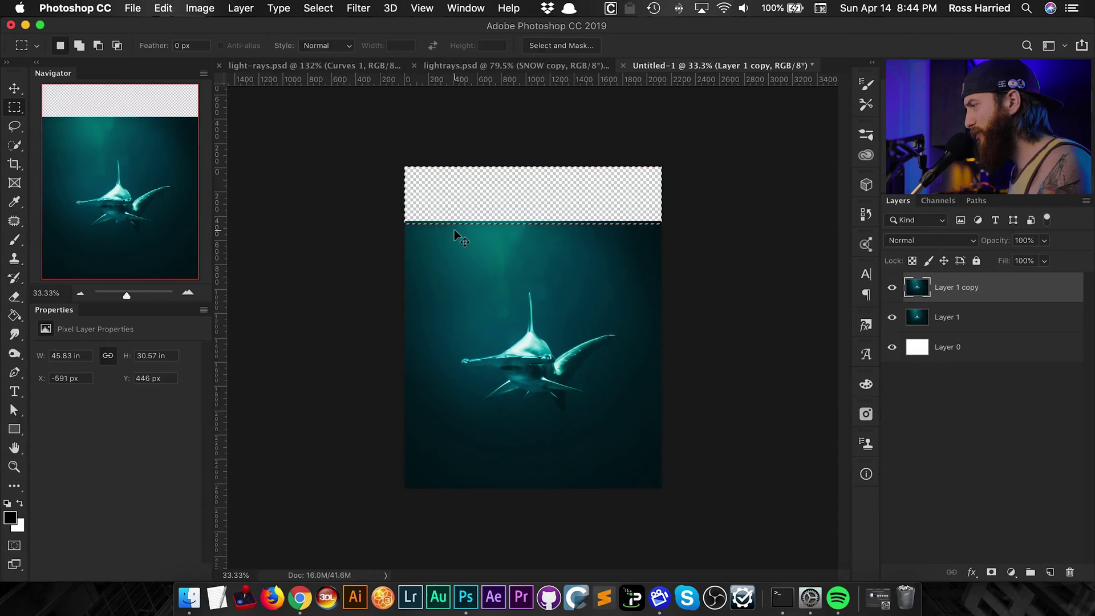
left_click(163, 8)
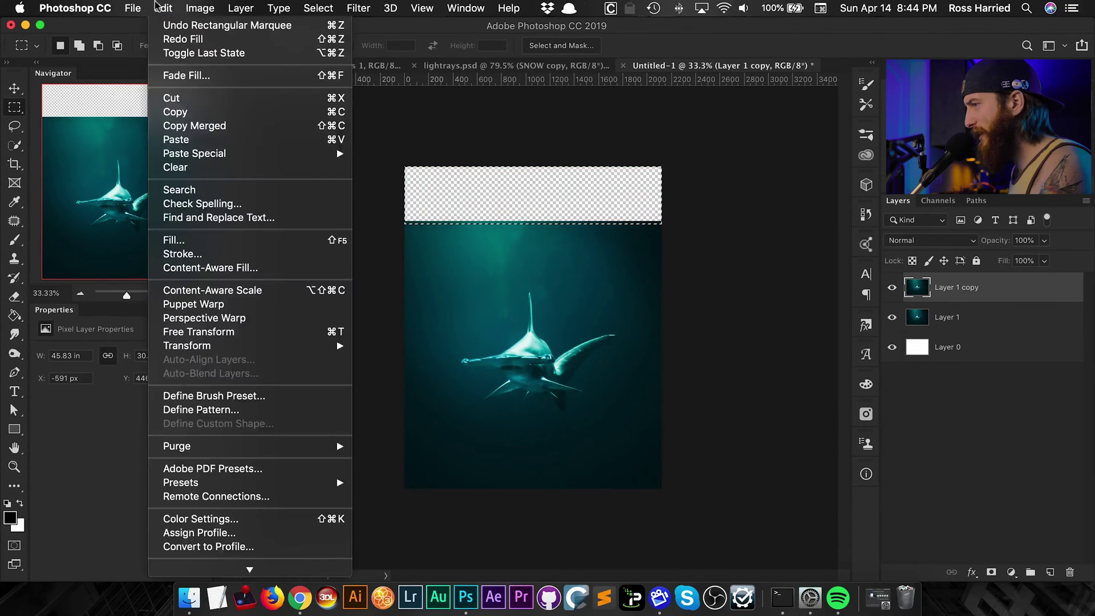
left_click(225, 267)
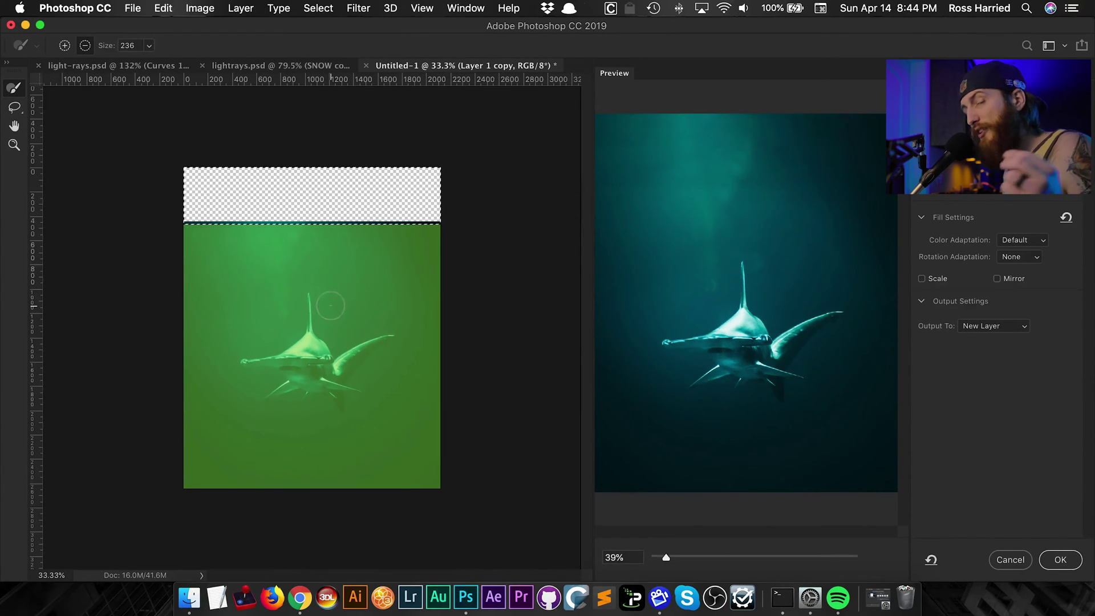
mouse_move(309, 299)
left_mouse_down()
mouse_move(313, 348)
mouse_move(248, 367)
mouse_move(276, 388)
mouse_move(270, 397)
mouse_move(318, 373)
mouse_move(302, 399)
mouse_move(341, 395)
mouse_move(332, 378)
mouse_move(380, 340)
mouse_move(348, 360)
mouse_move(375, 360)
mouse_move(349, 379)
mouse_move(376, 342)
left_mouse_up()
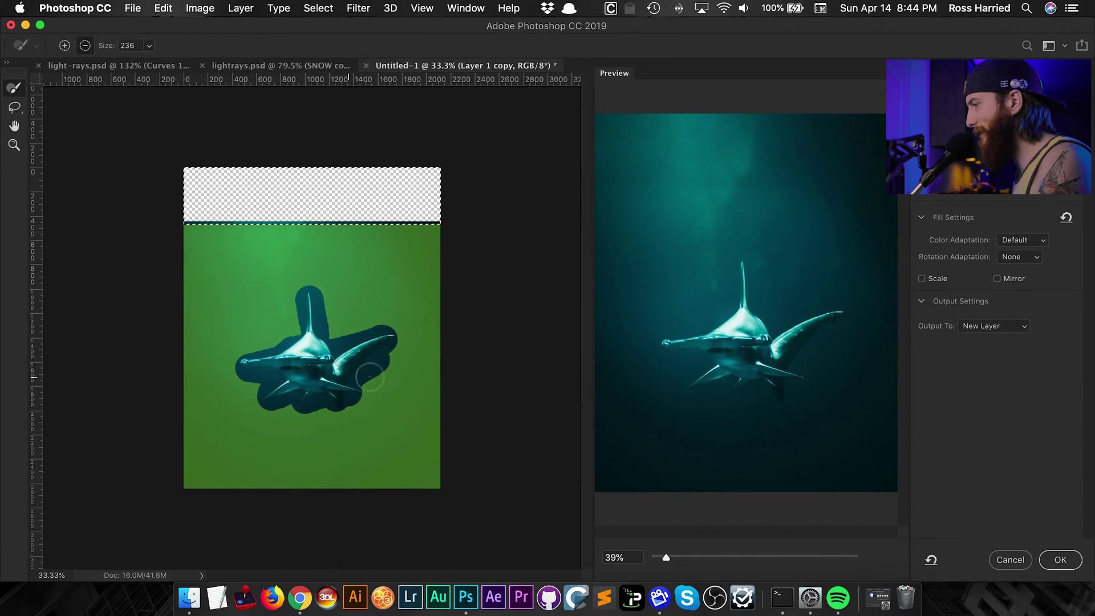
left_click(1060, 560)
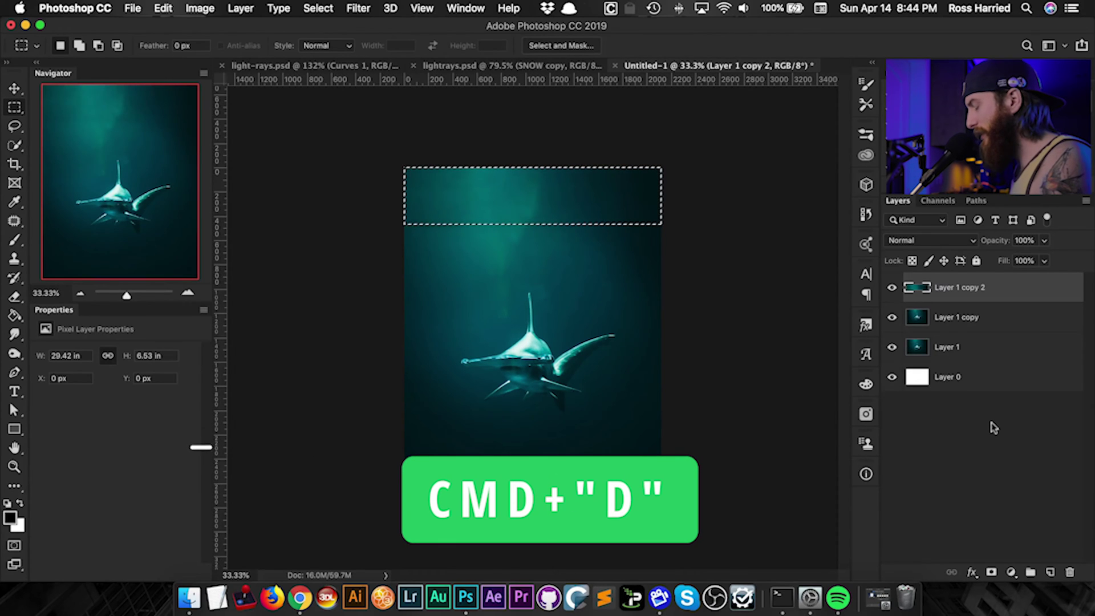
Deselect, then stamp all visible layers into a new merged Layer 2.
key("super+d")
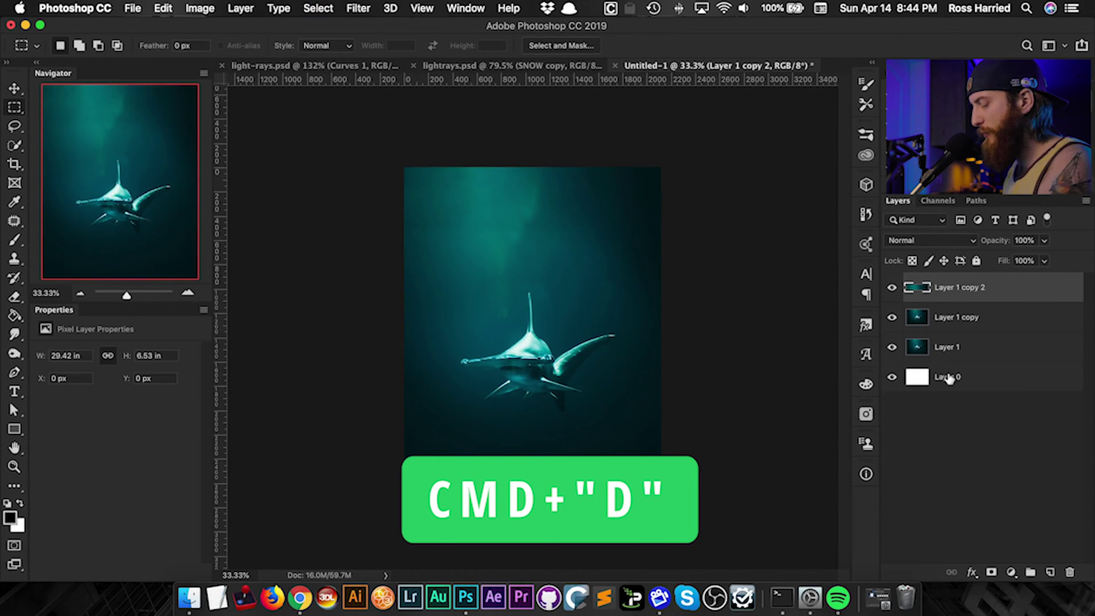
key("super+alt+shift+e")
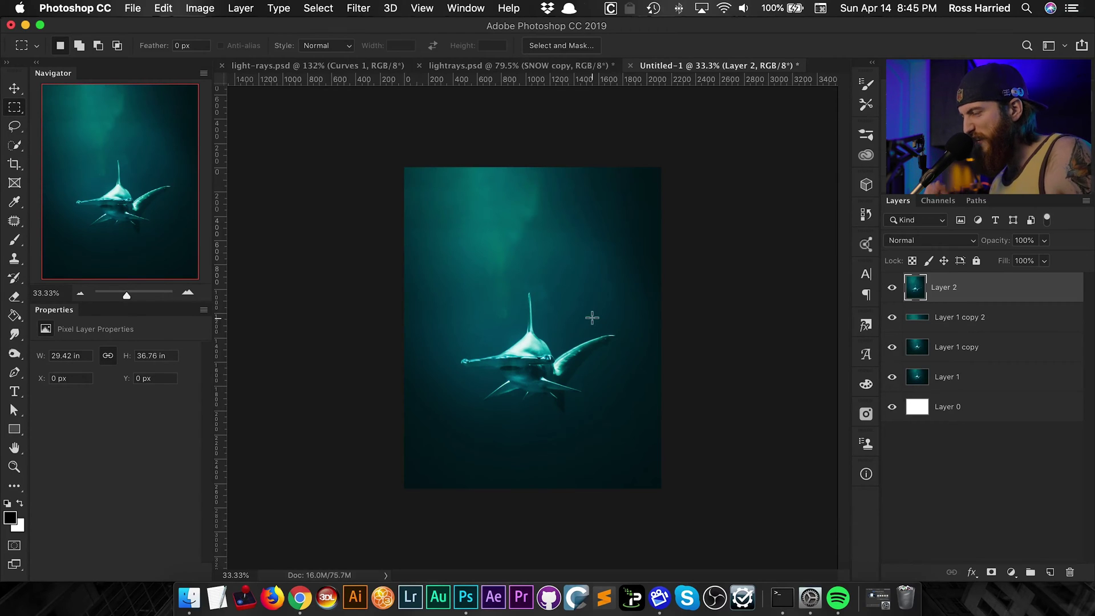
Add a Gradient Fill layer and open its Color to Transparent gradient in the Gradient Editor.
left_click(1013, 571)
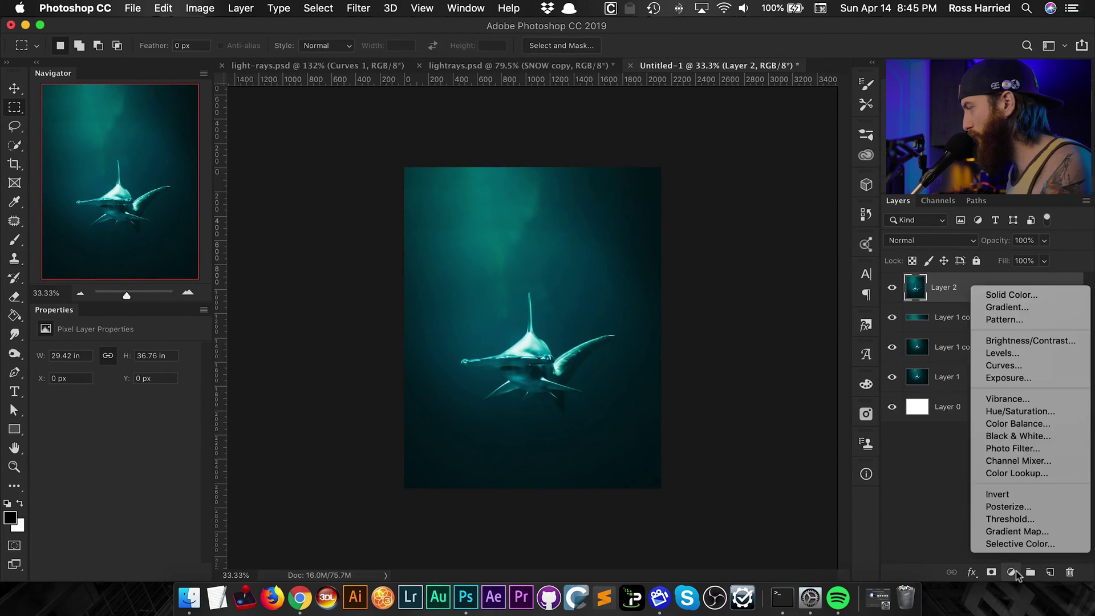
left_click(1007, 307)
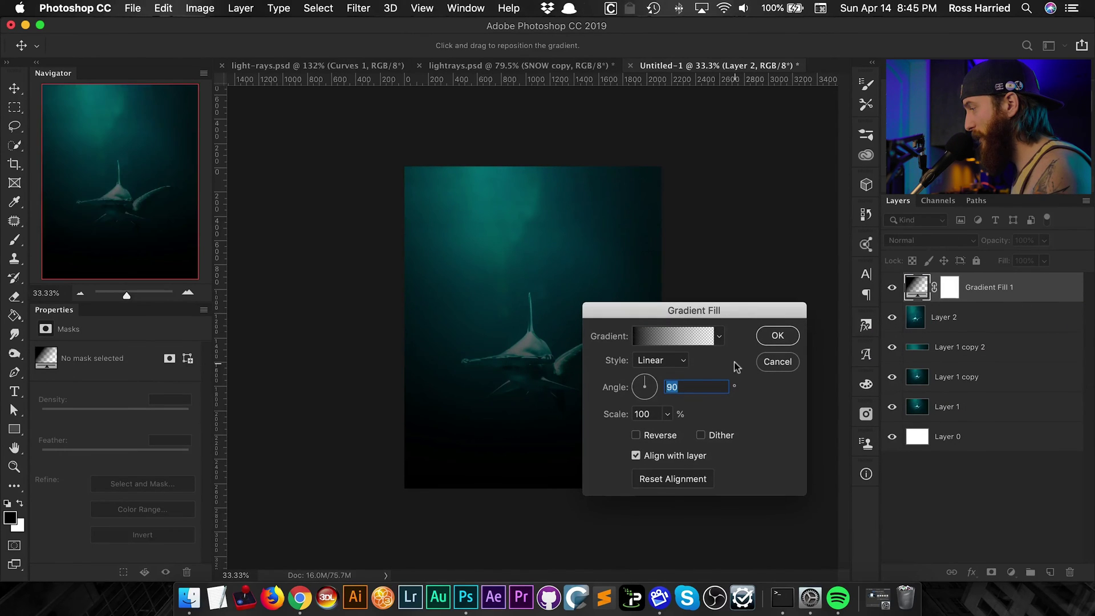
left_click(689, 339)
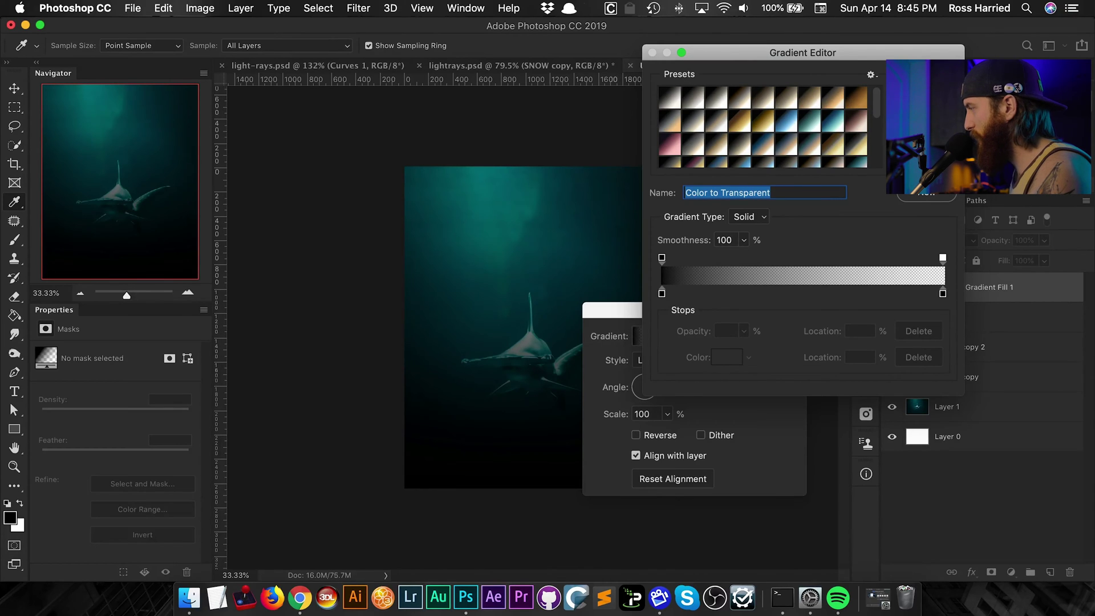
key("Return")
left_click_drag(662, 311, 622, 182)
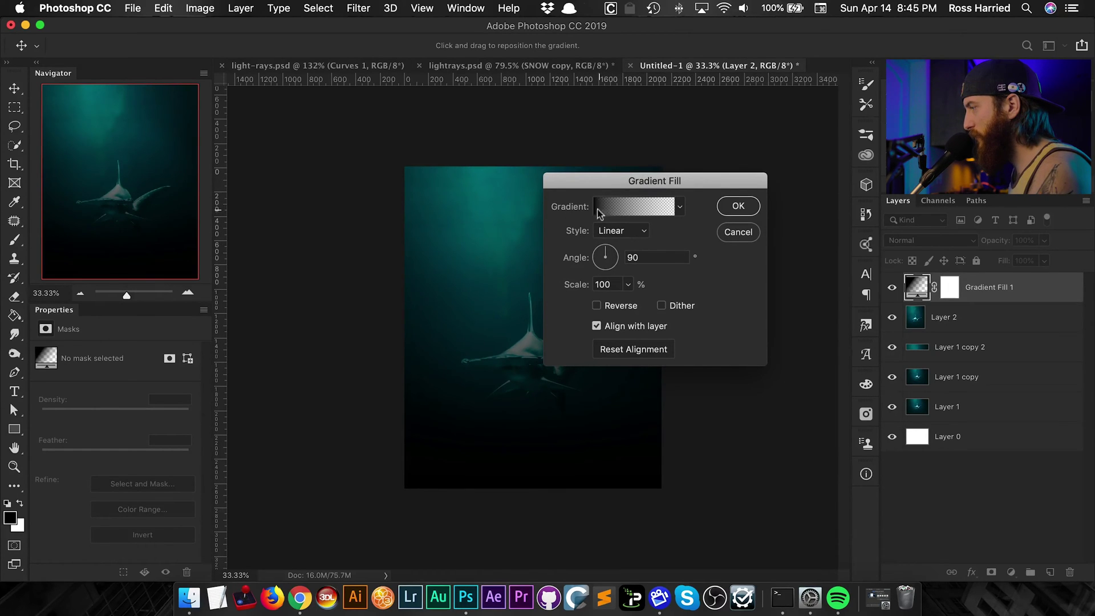
left_click(647, 213)
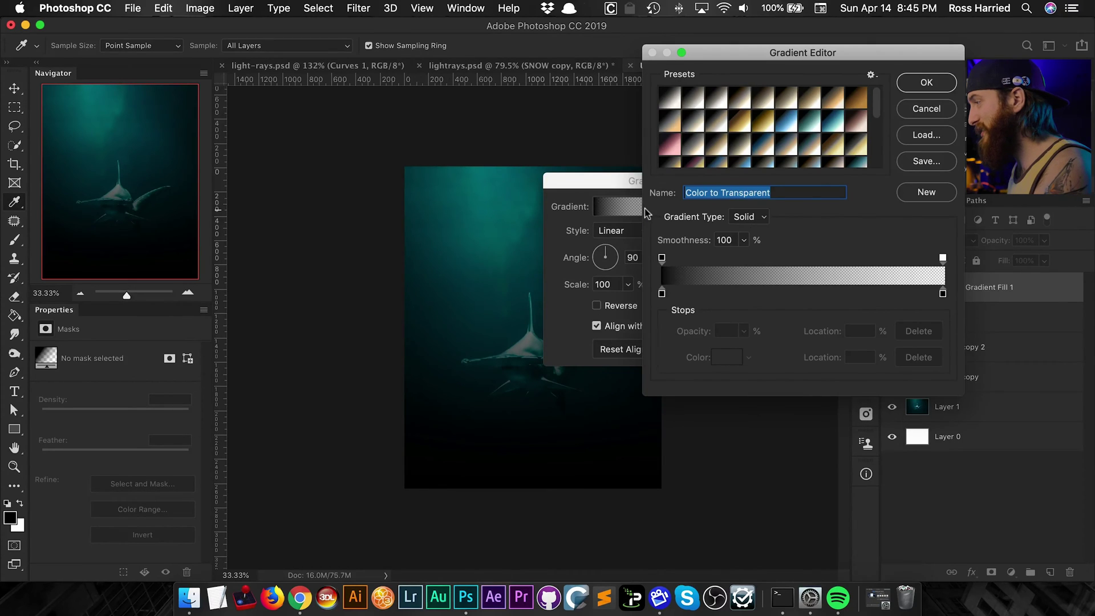
Change the gradient to a Noise type in HSB with reduced saturation.
left_click(763, 220)
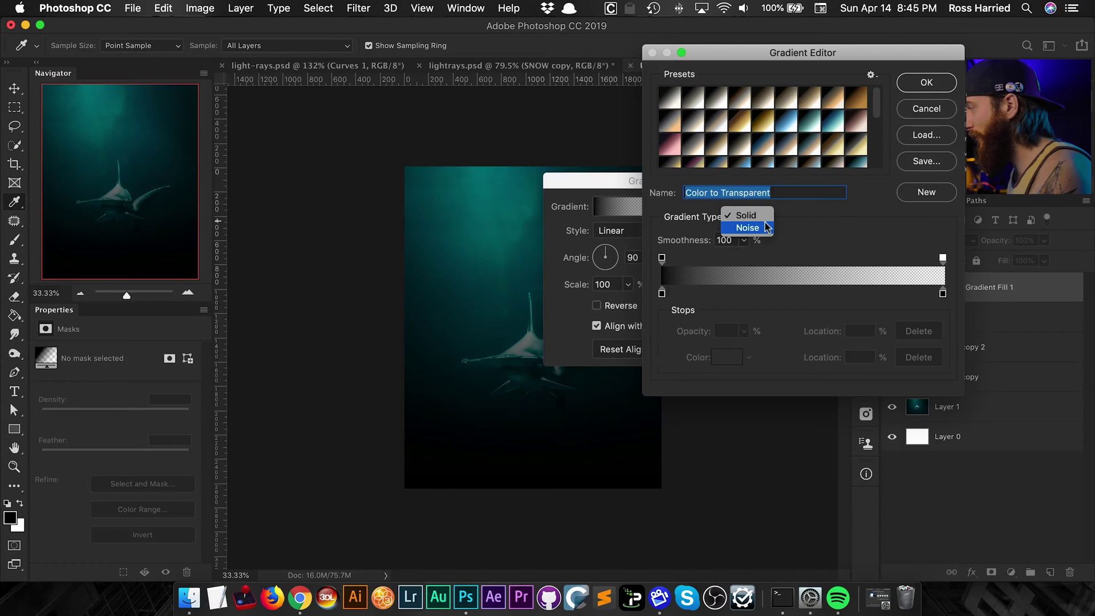
left_click(761, 228)
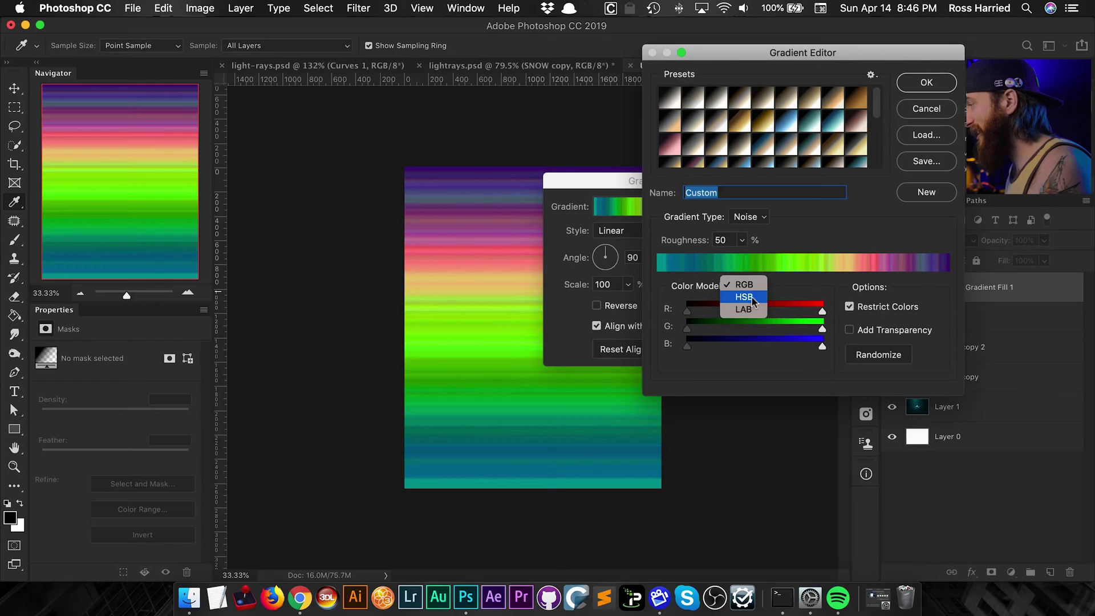
left_click(752, 296)
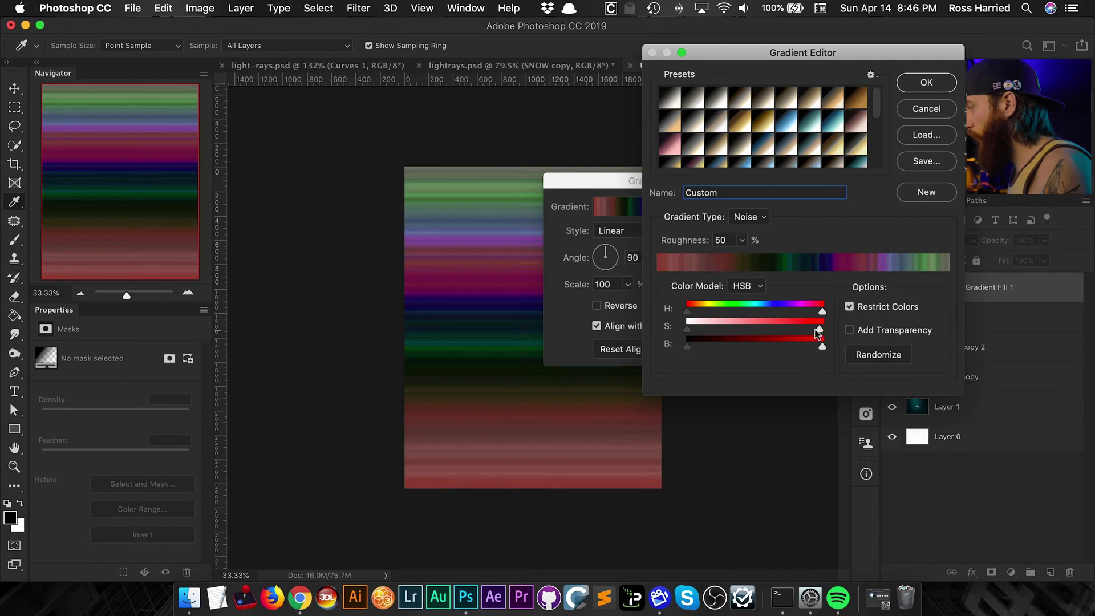
left_click_drag(822, 330, 682, 330)
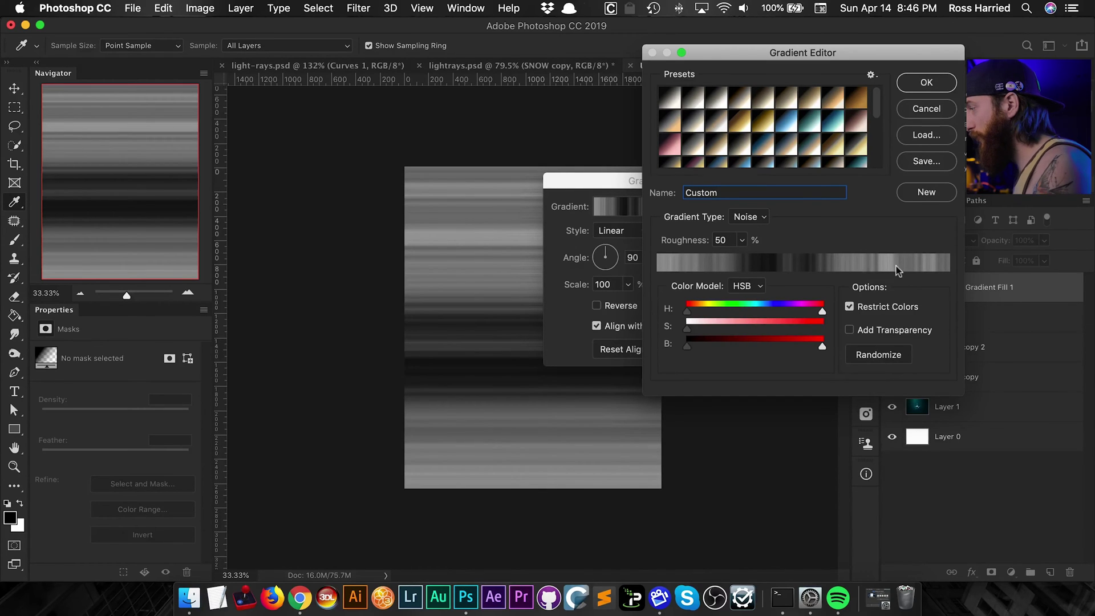
Randomize the noise pattern several times and raise Roughness to 77%.
left_click(877, 355)
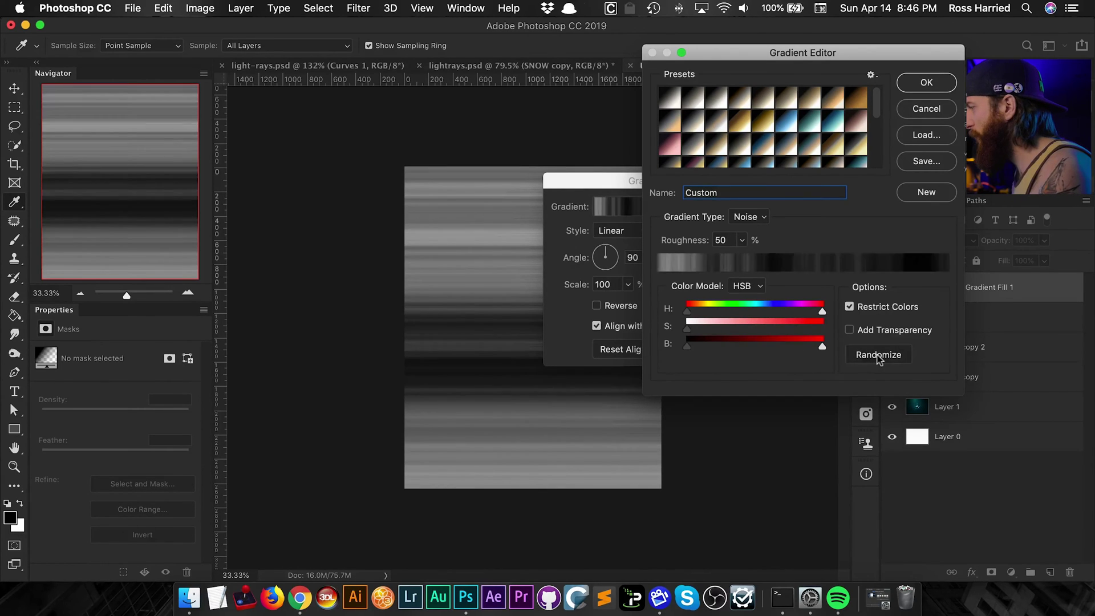
left_click(876, 355)
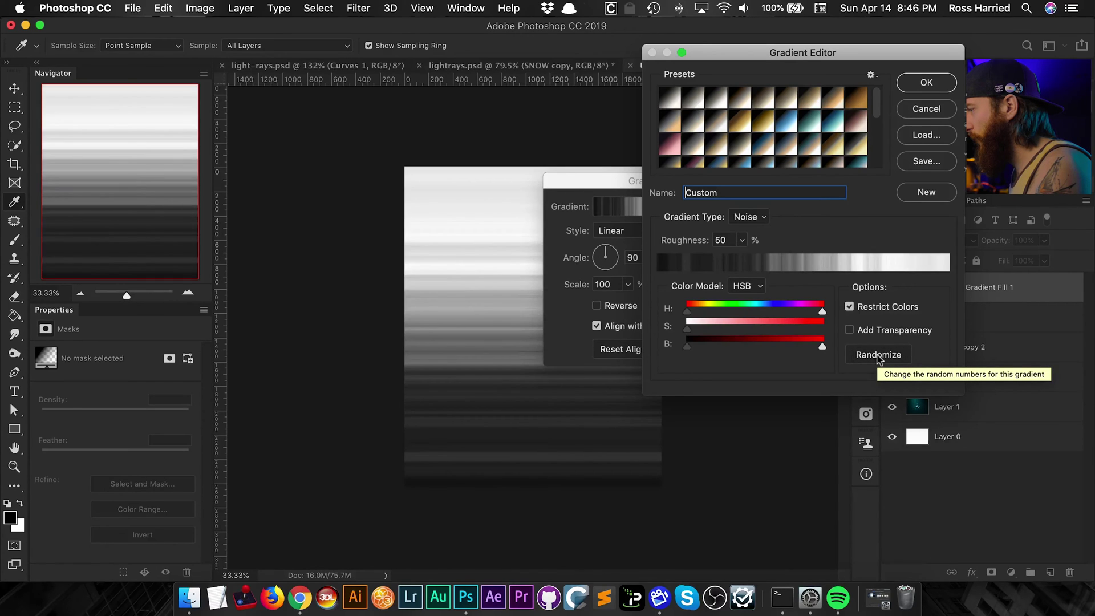
left_click(877, 355)
left_click(877, 355)
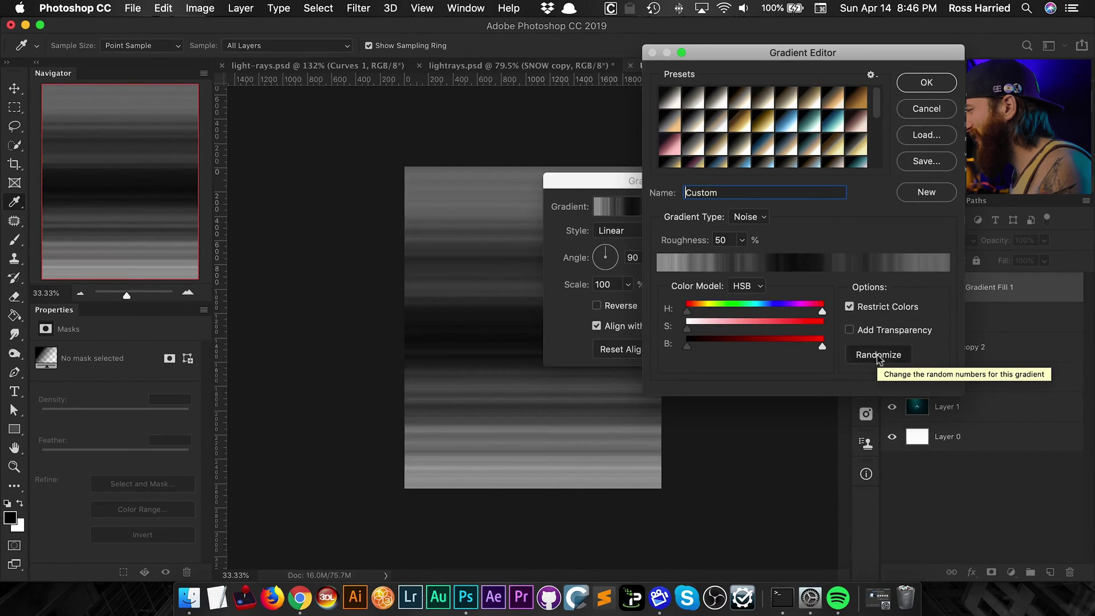
left_click(878, 354)
left_click(878, 355)
left_click(878, 354)
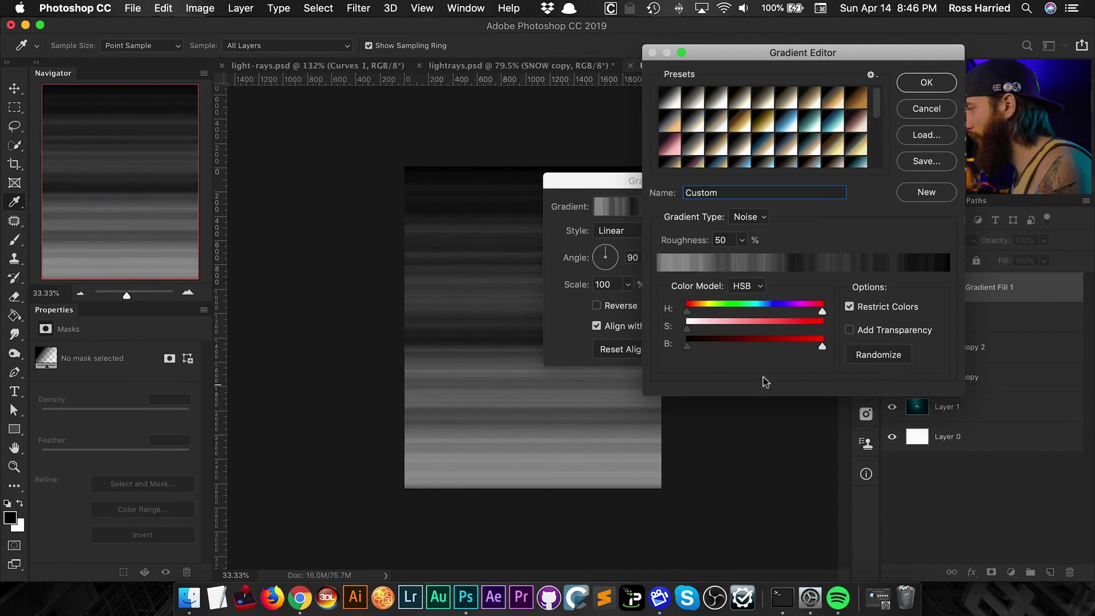
left_click(741, 240)
left_click_drag(744, 259, 758, 255)
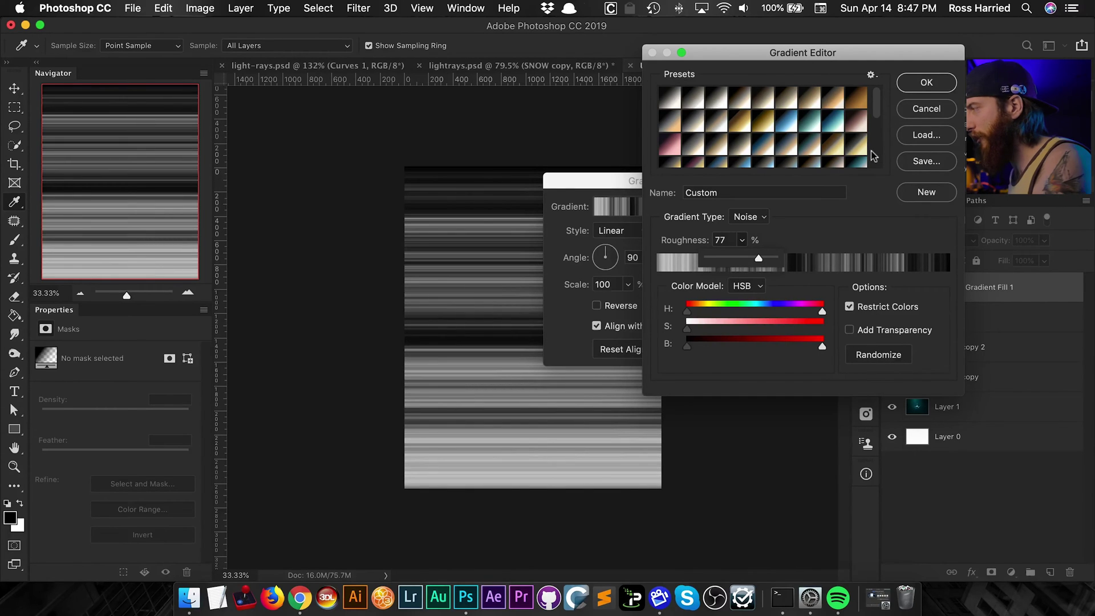
Commit the noise gradient fill layer and set its blend mode to Color Dodge.
left_click(926, 82)
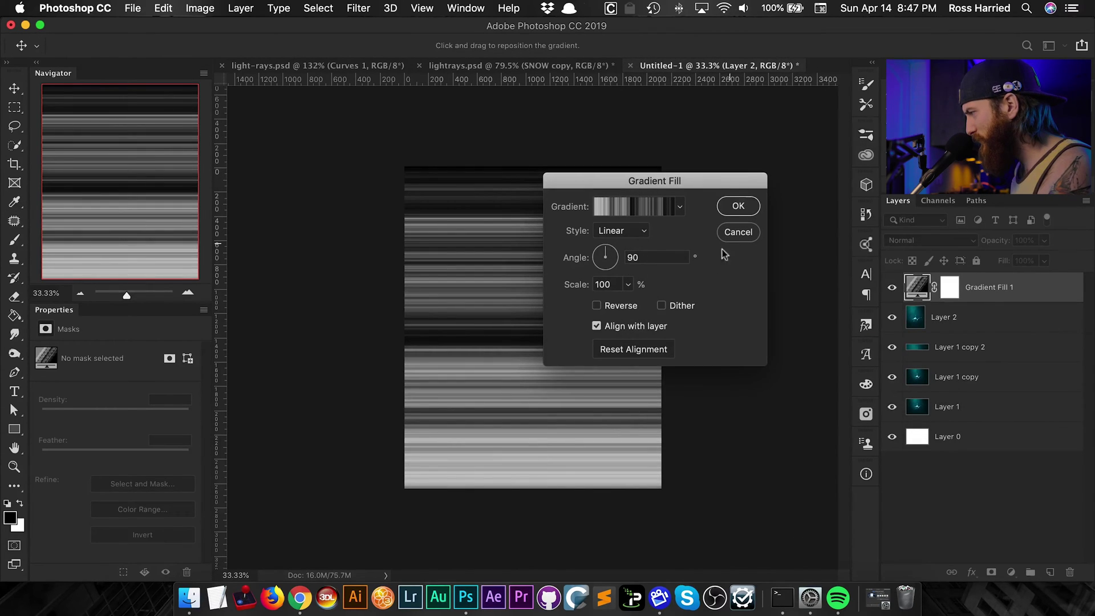
left_click(737, 207)
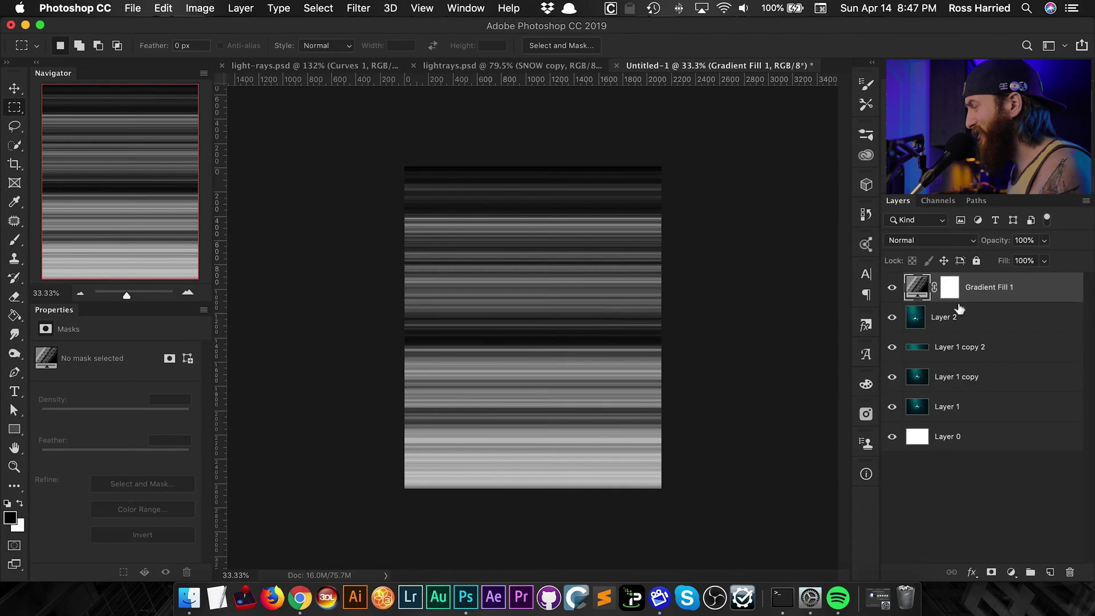
left_click(930, 242)
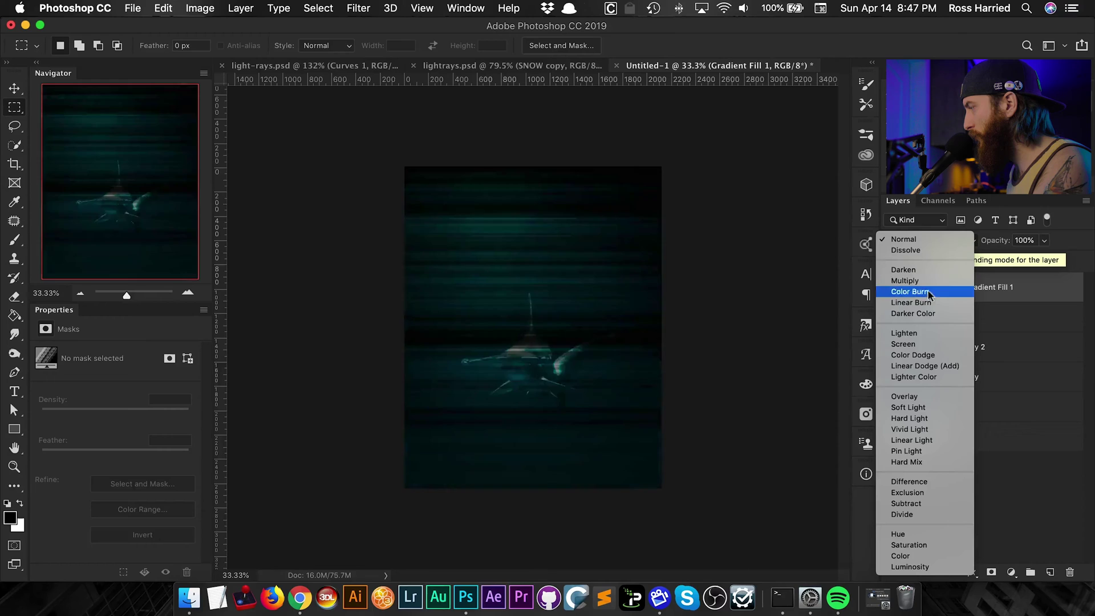
left_click(934, 357)
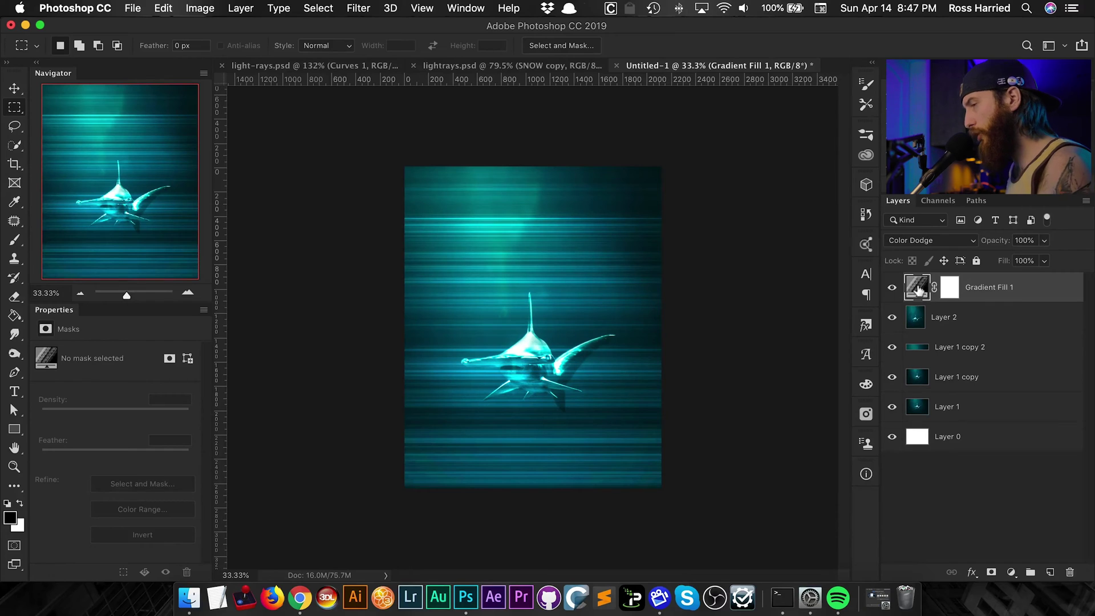
Switch Gradient Fill 1 to Angle style and move its centre above the canvas top.
double_click(918, 291)
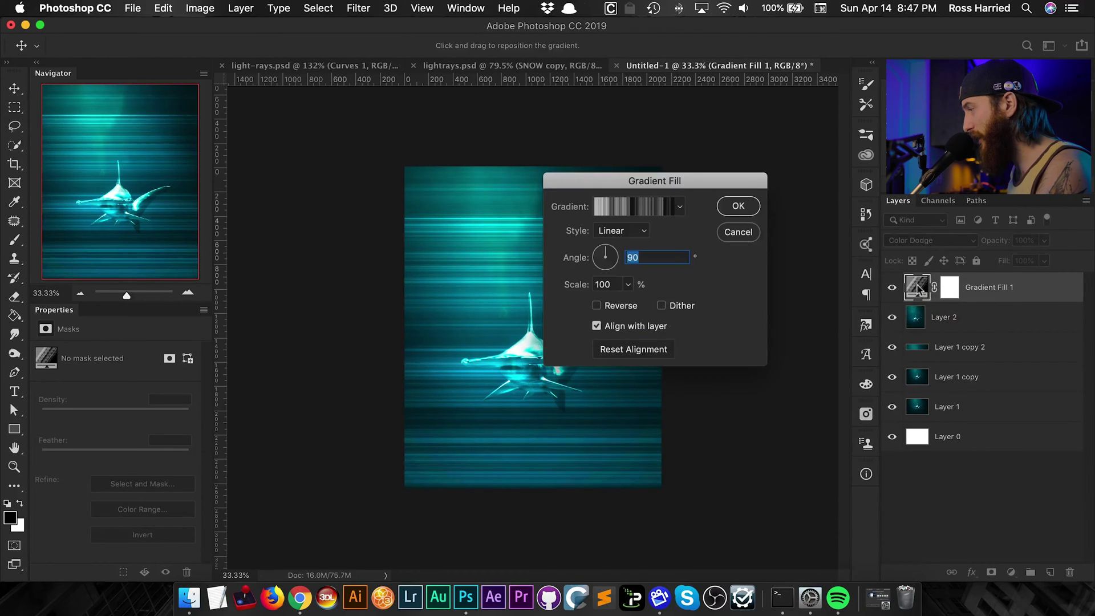
left_click_drag(690, 188, 775, 189)
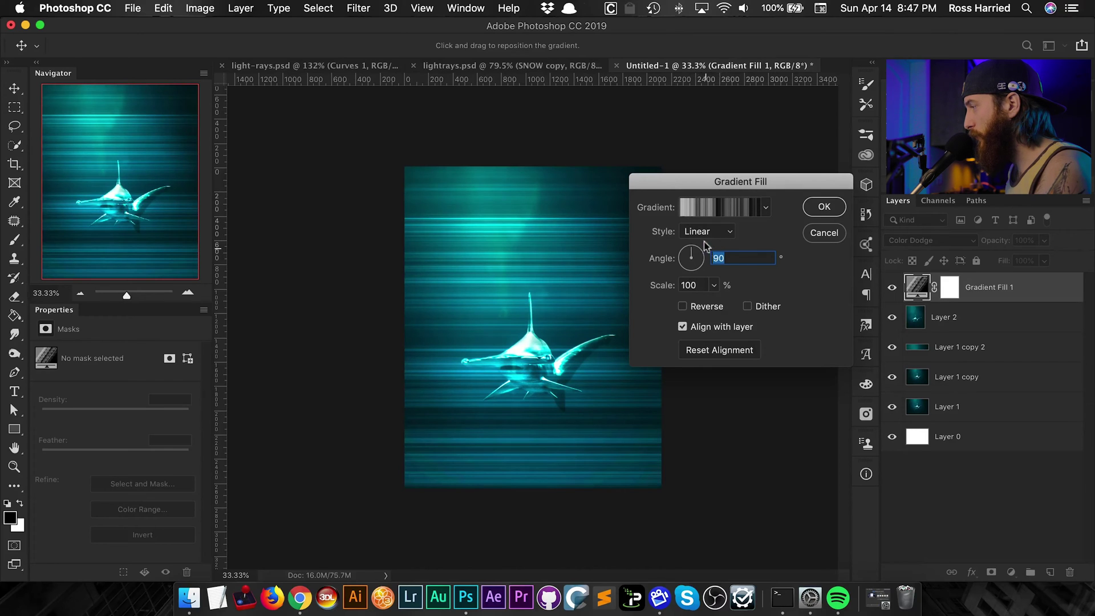
left_click(719, 234)
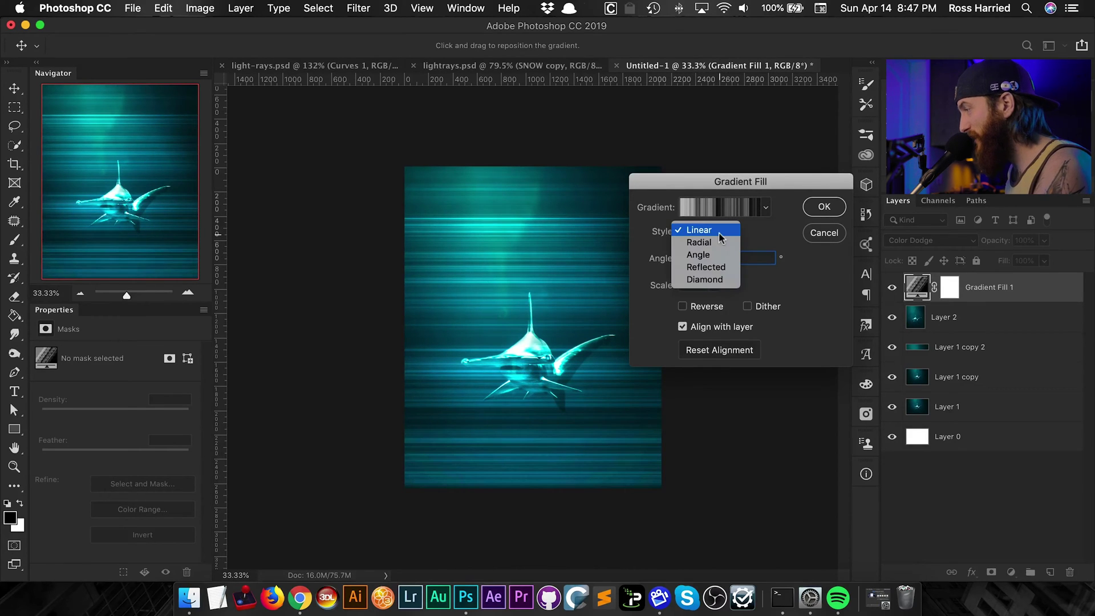
left_click(709, 252)
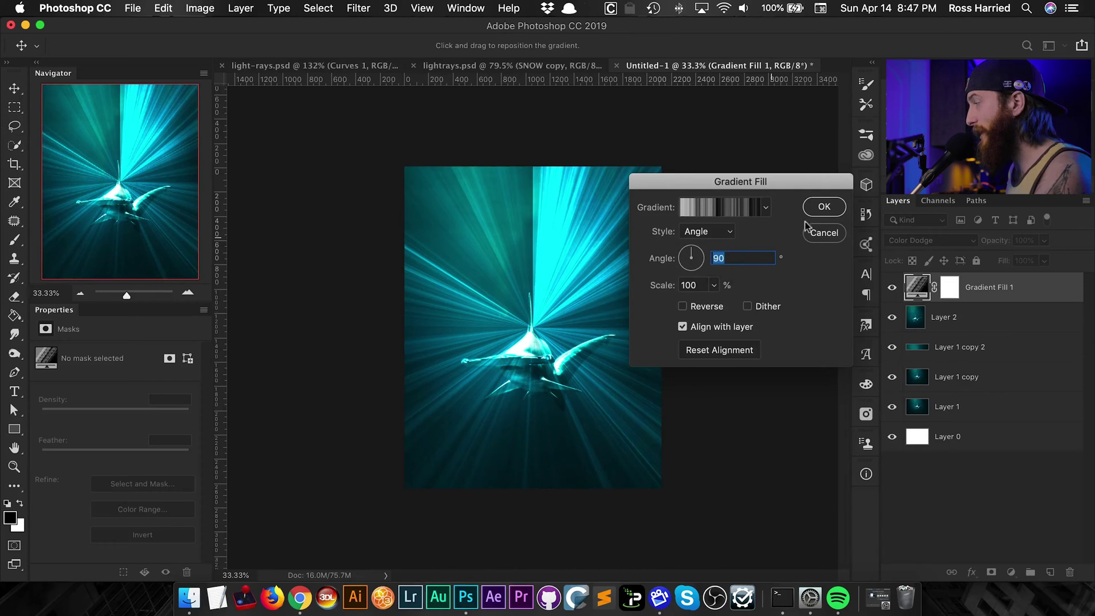
left_click_drag(758, 182, 856, 144)
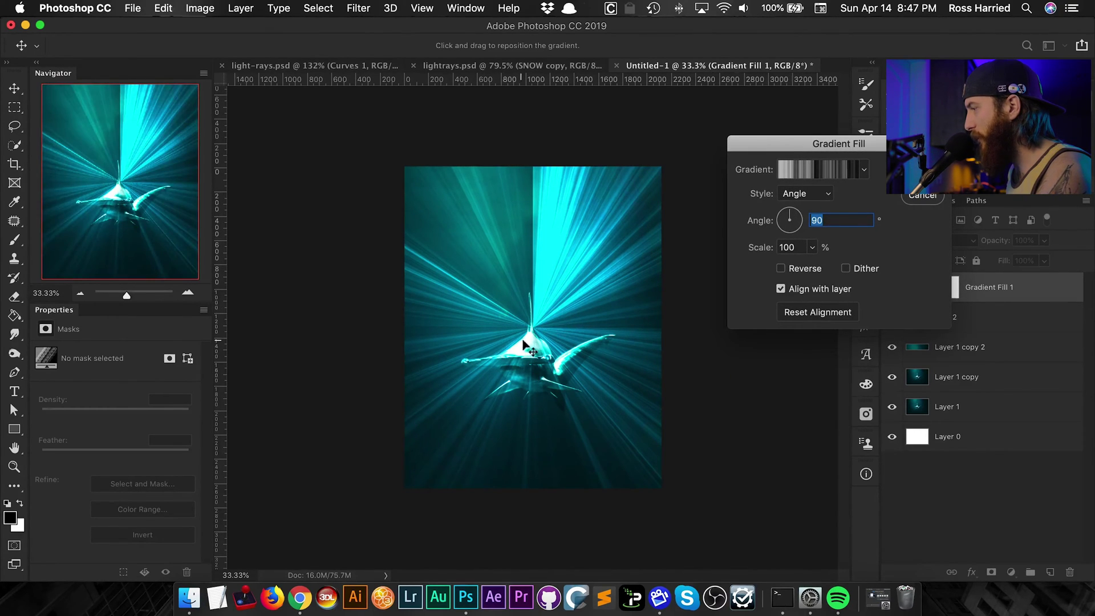
left_click_drag(530, 382, 498, 166)
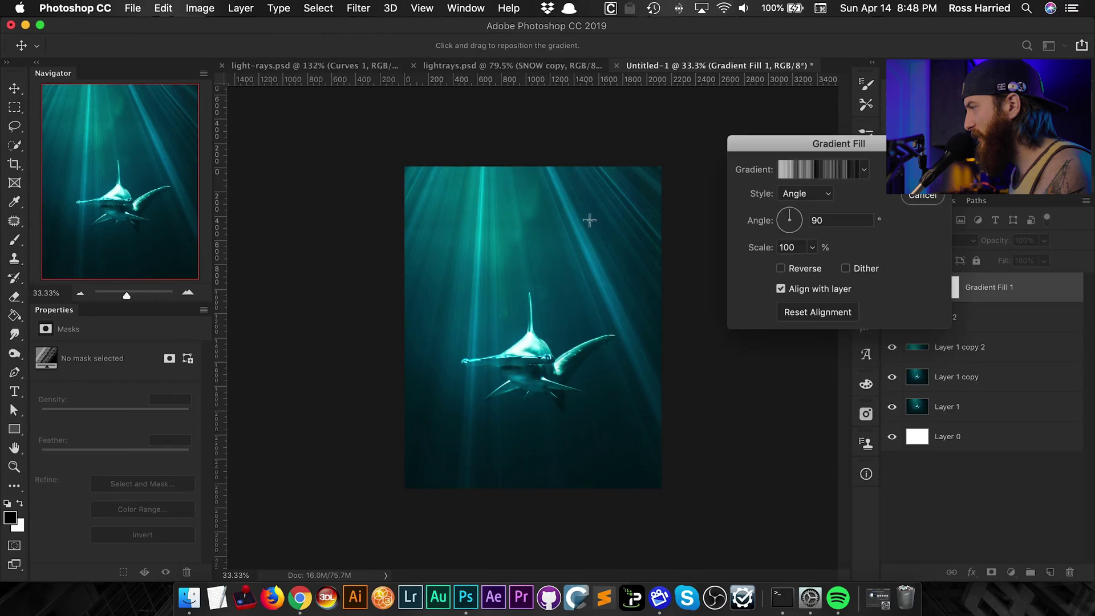
key("Return")
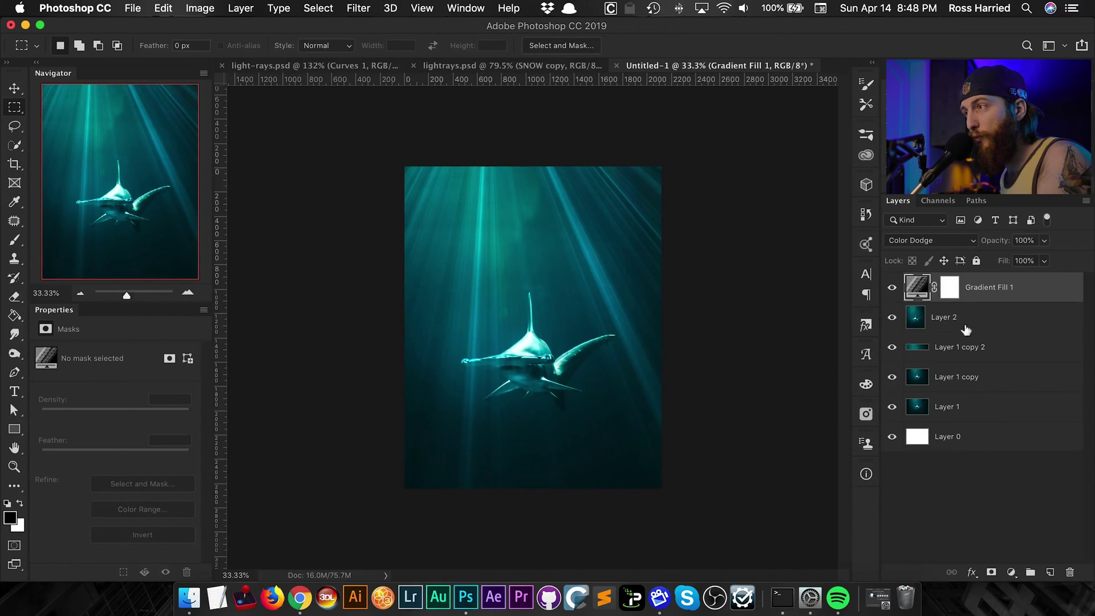
Paint black with a 900 px brush on Gradient Fill 1's mask along the top-right and left edges.
left_click(950, 292)
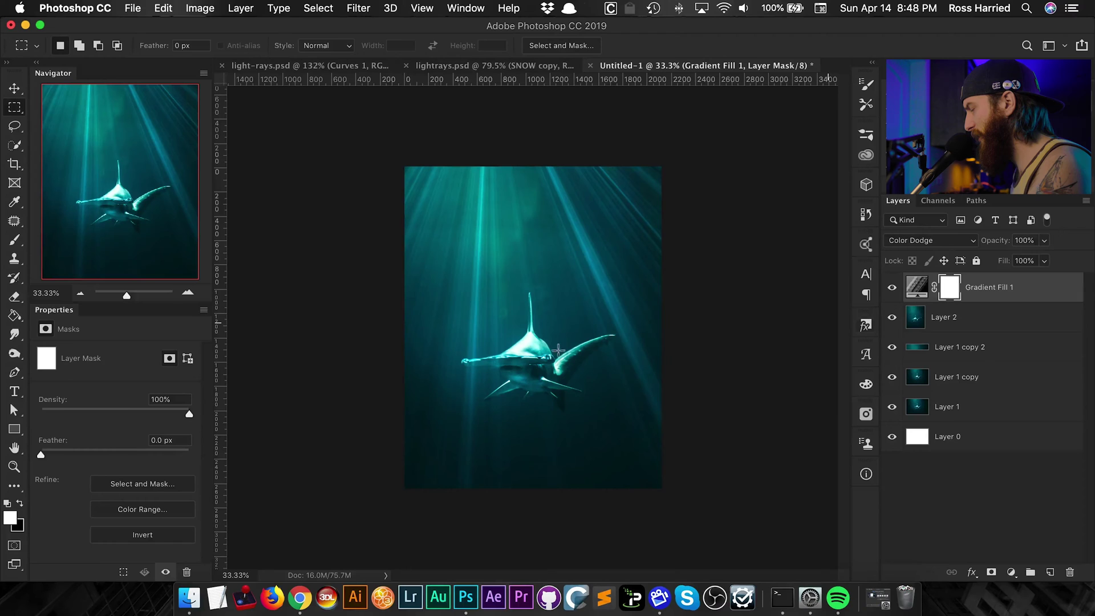
key("b")
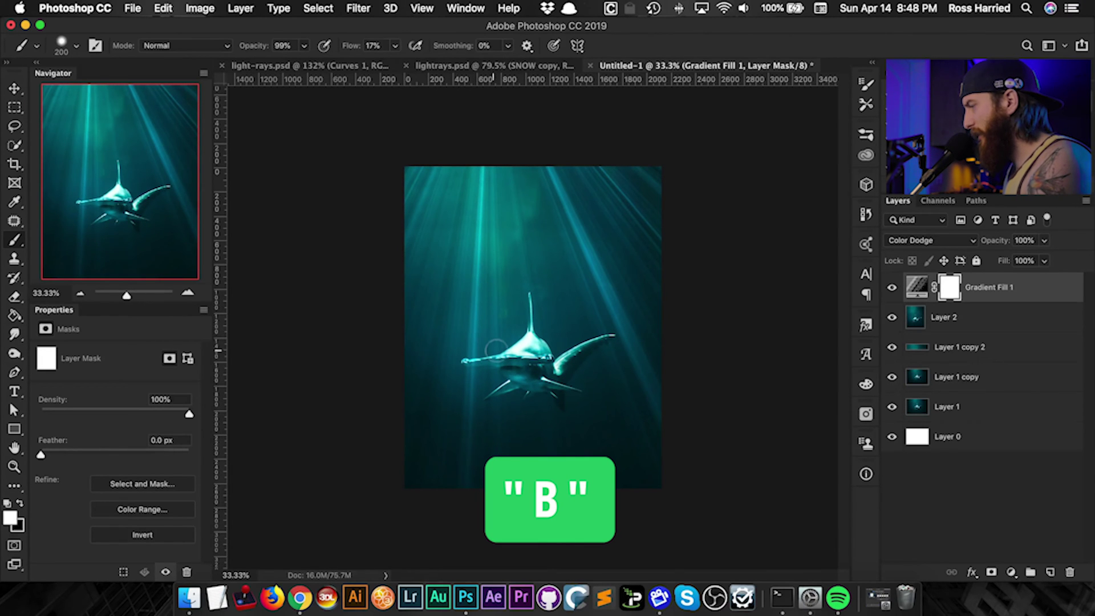
key("bracketright")
key("bracketright")
key("bracketright")
key("bracketright")
key("bracketright")
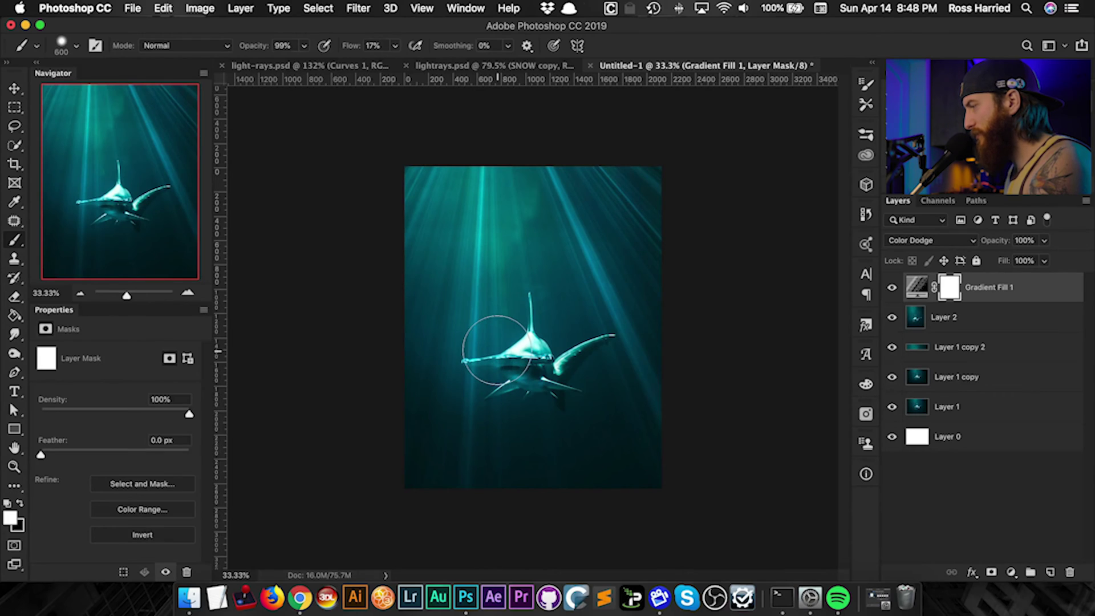
key("bracketright")
key("bracketright")
key("bracketright")
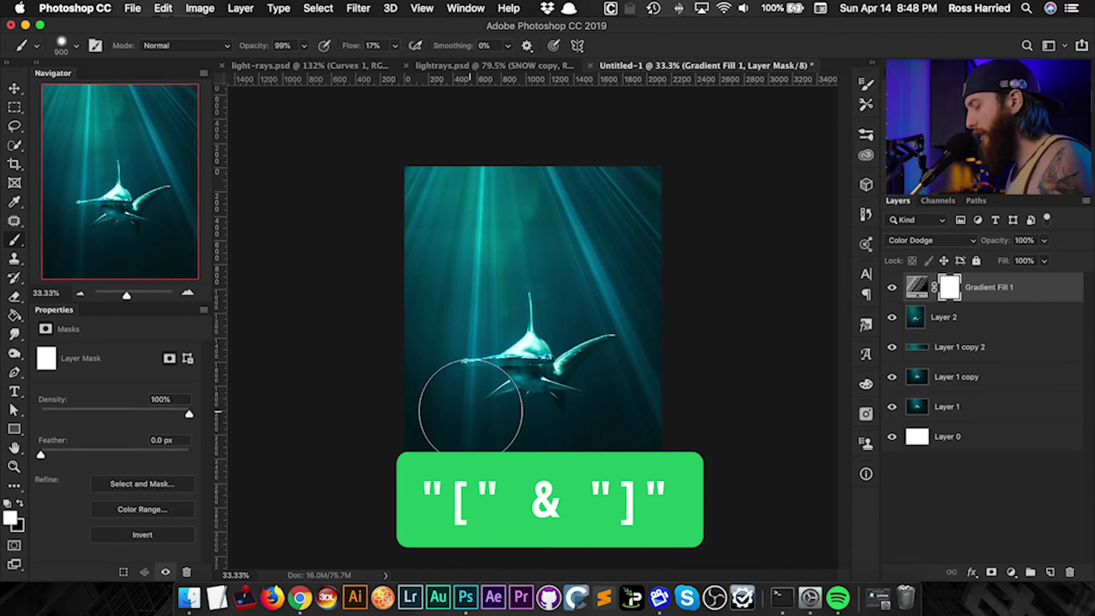
key("x")
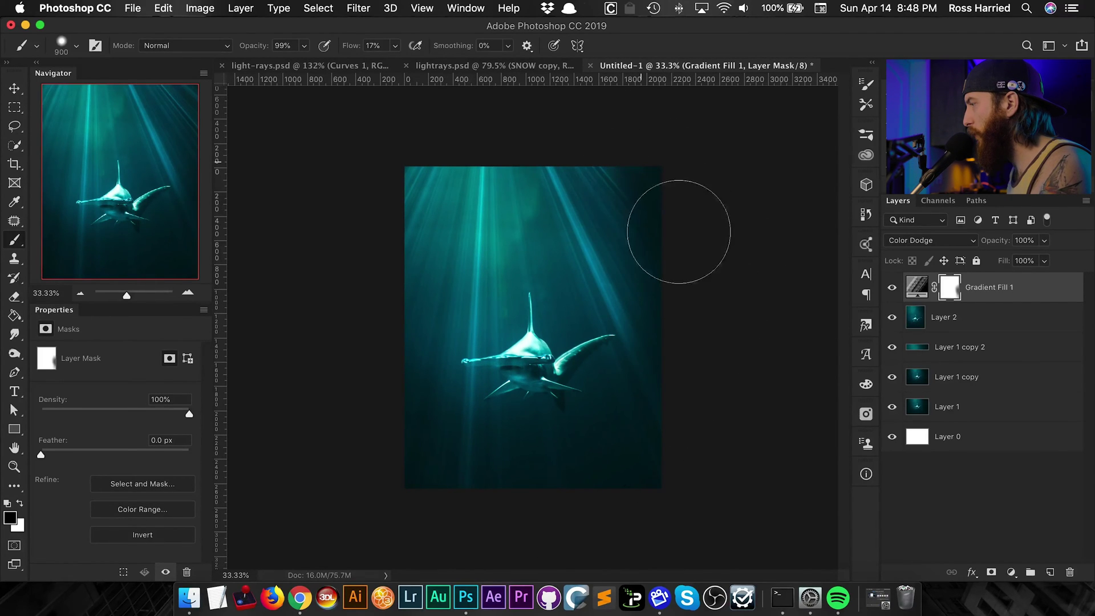
left_click_drag(679, 231, 667, 225)
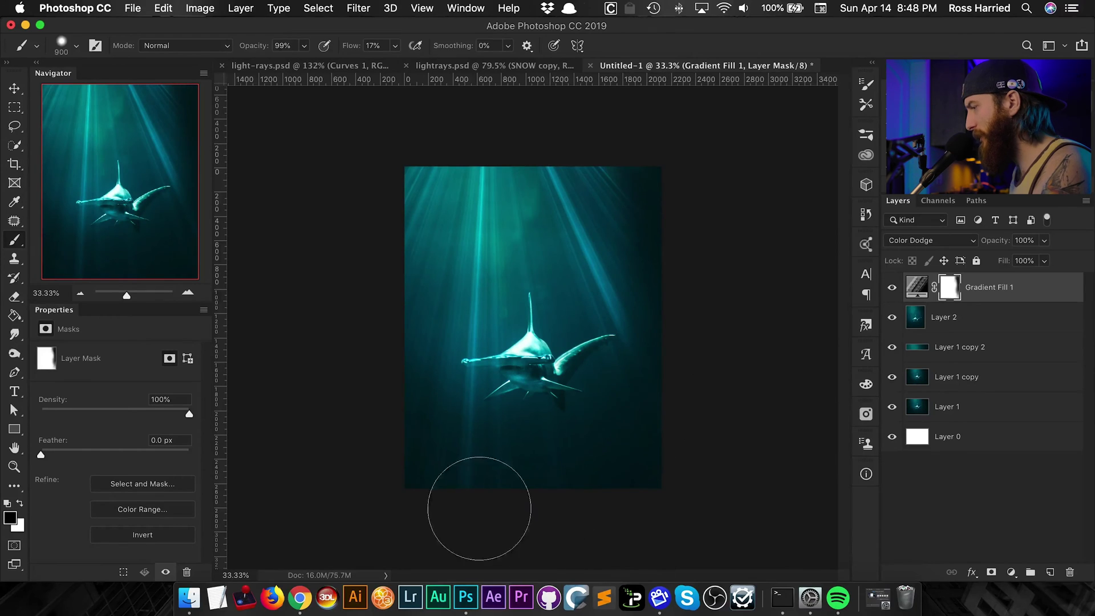
mouse_move(399, 434)
left_mouse_down()
mouse_move(362, 386)
mouse_move(386, 188)
left_mouse_up()
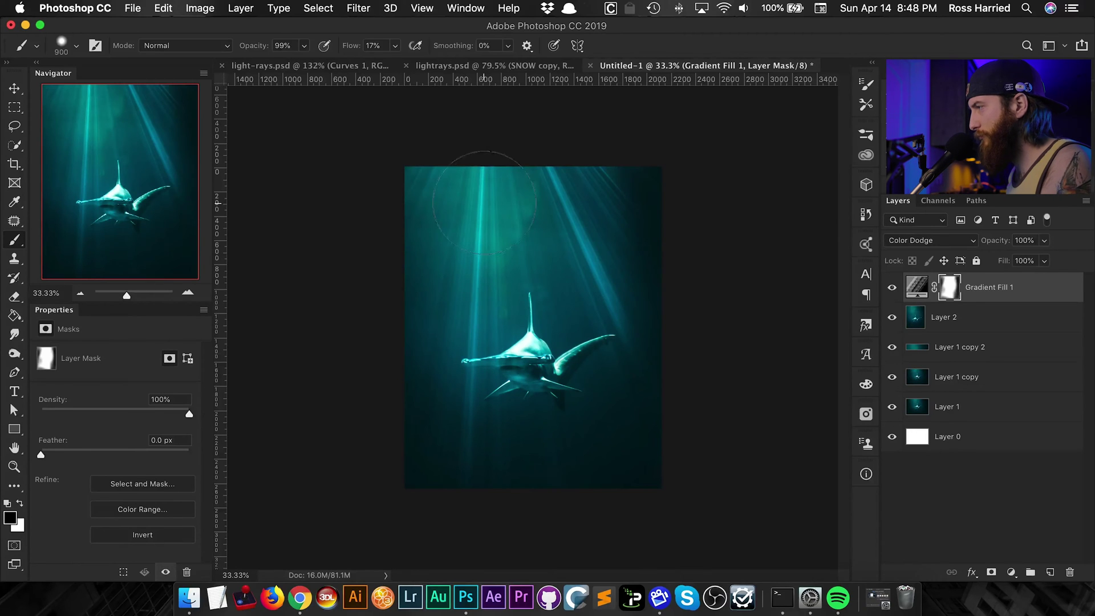
Make the light-ray layers visible in the lightrays.psd reference document.
left_click(456, 66)
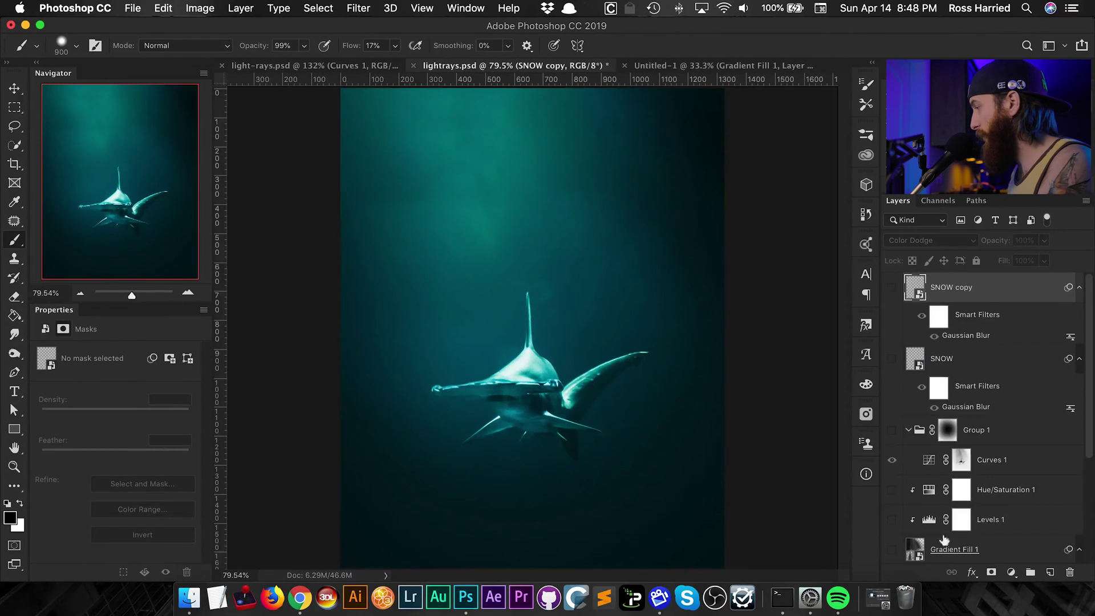
scroll(943, 538, "down", 3)
left_click(892, 297, "alt")
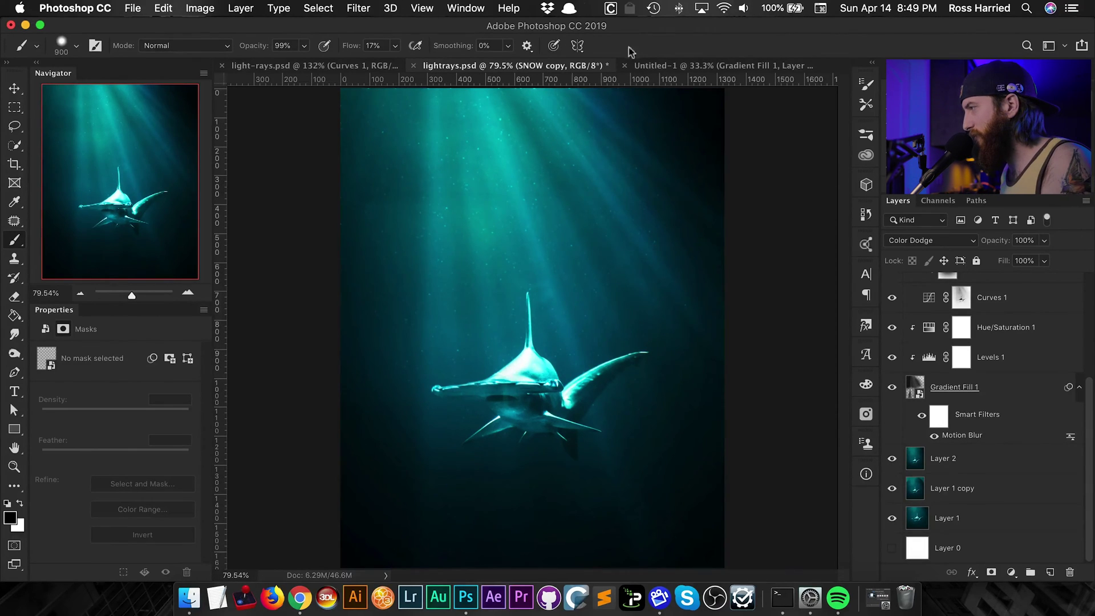
Back in Untitled-1, reopen Gradient Fill 1 and its noise gradient, accepting them unchanged.
left_click(661, 67)
double_click(916, 289)
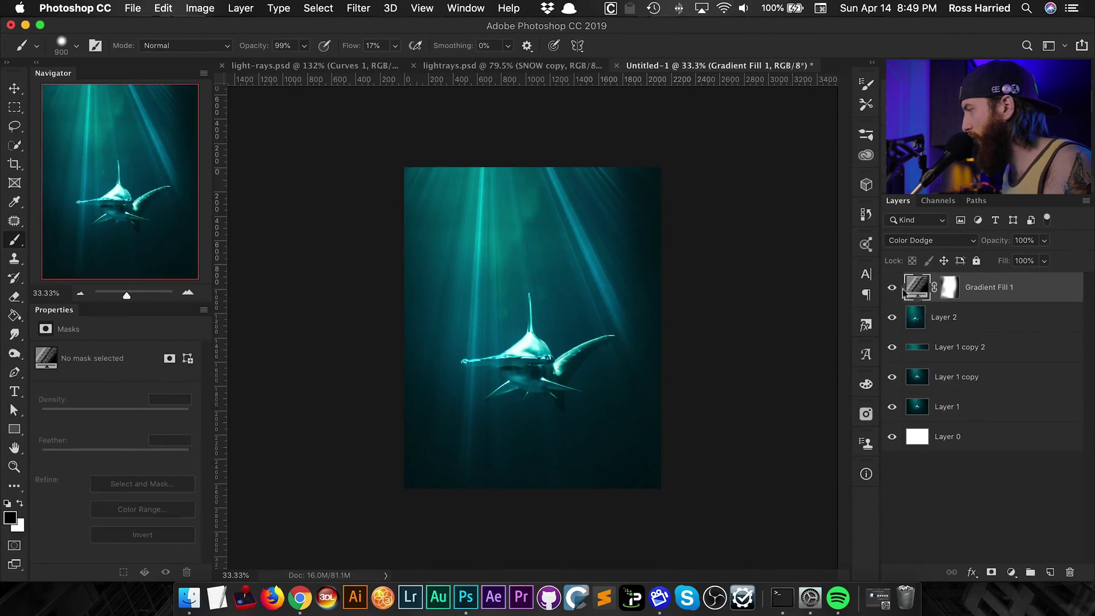
left_click(815, 180)
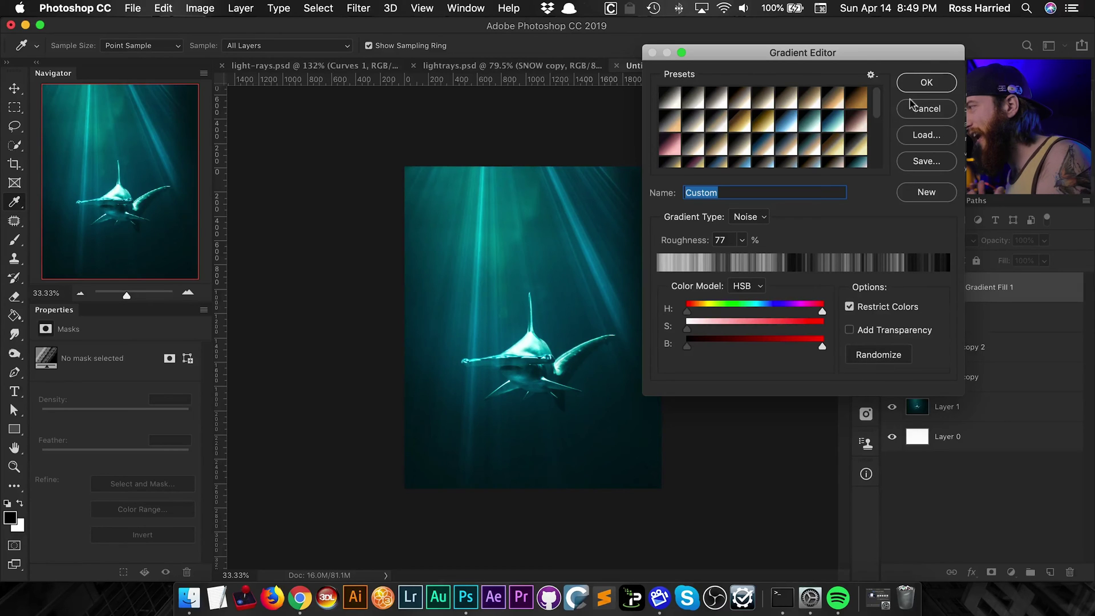
left_click(926, 85)
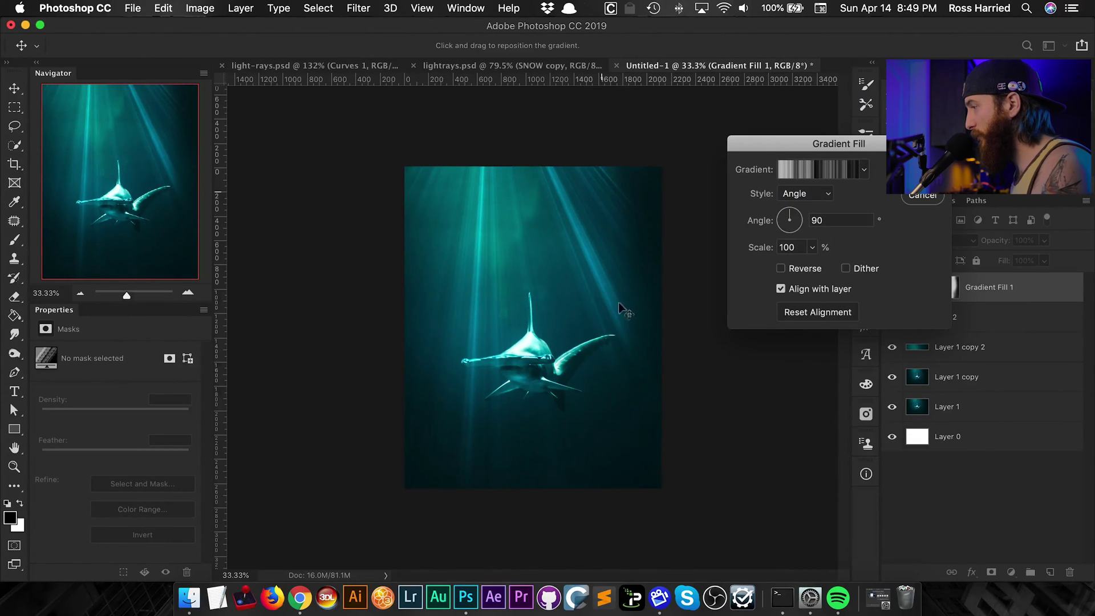
Confirm the gradient fill, then paint black on its mask over the top-right corner with a 500 px brush.
key("Return")
key("b")
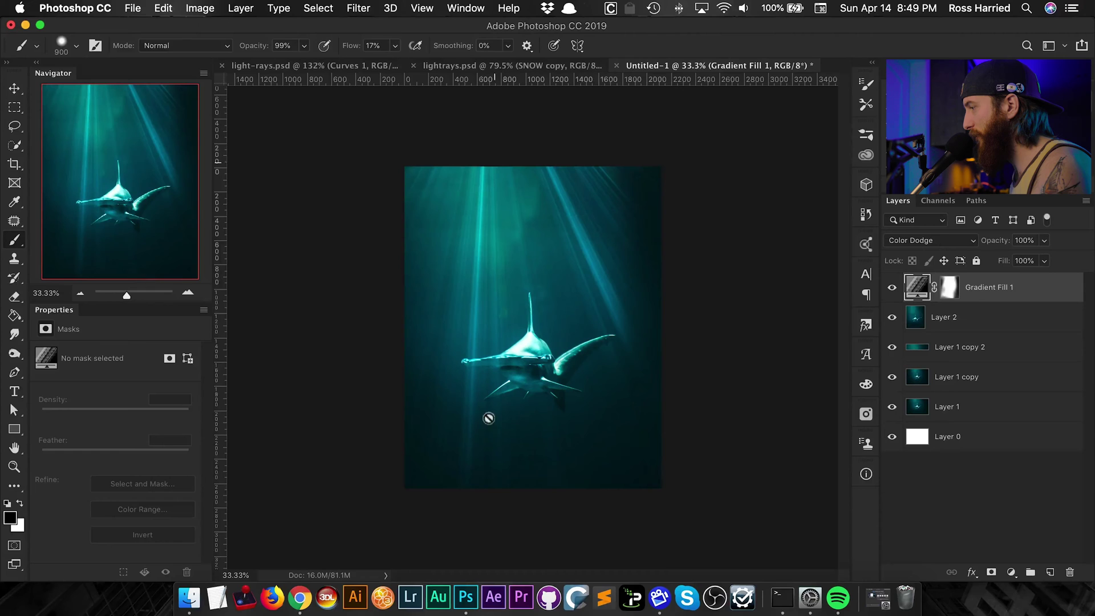
left_click(946, 292)
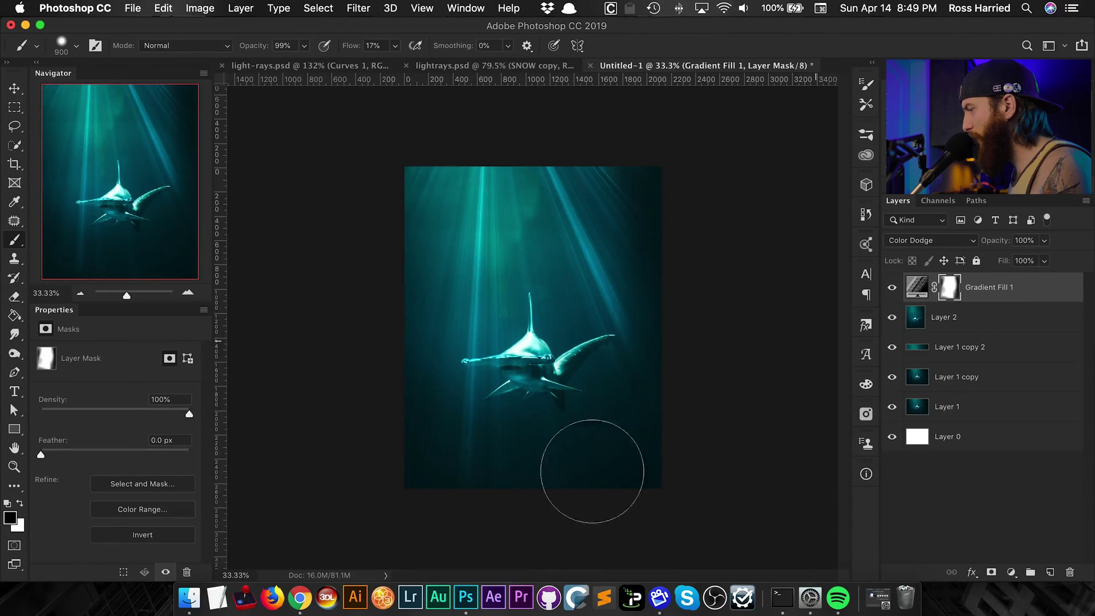
key("bracketleft")
key("bracketleft")
key("bracketleft")
key("bracketleft")
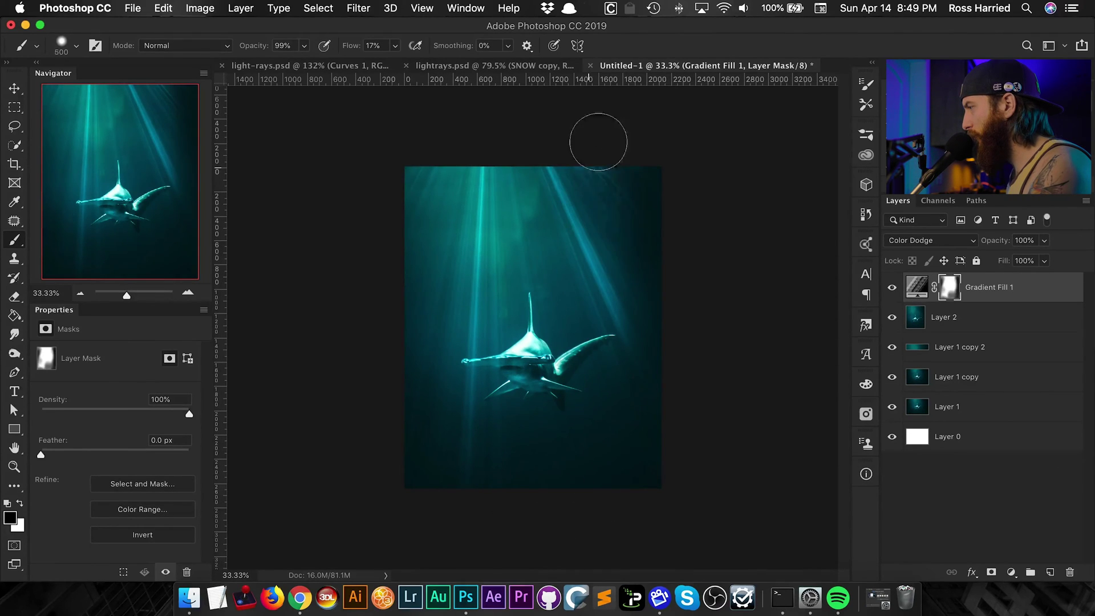
left_click_drag(599, 139, 615, 177)
key("bracketleft")
key("bracketleft")
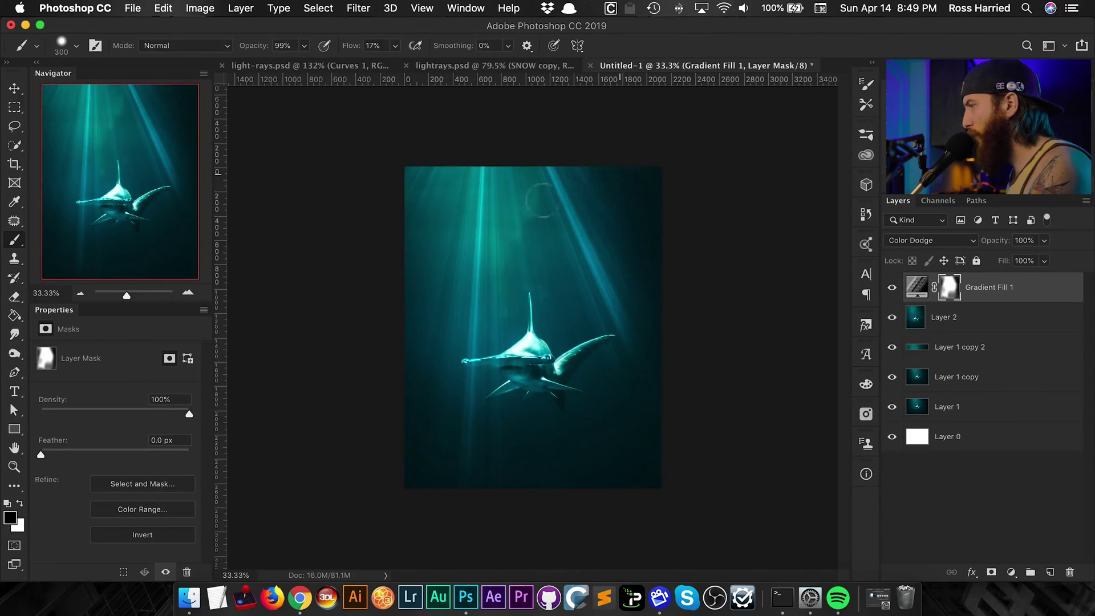
Convert Gradient Fill 1 to a smart object and apply Motion Blur, distance 97 at -10°.
right_click(1003, 288)
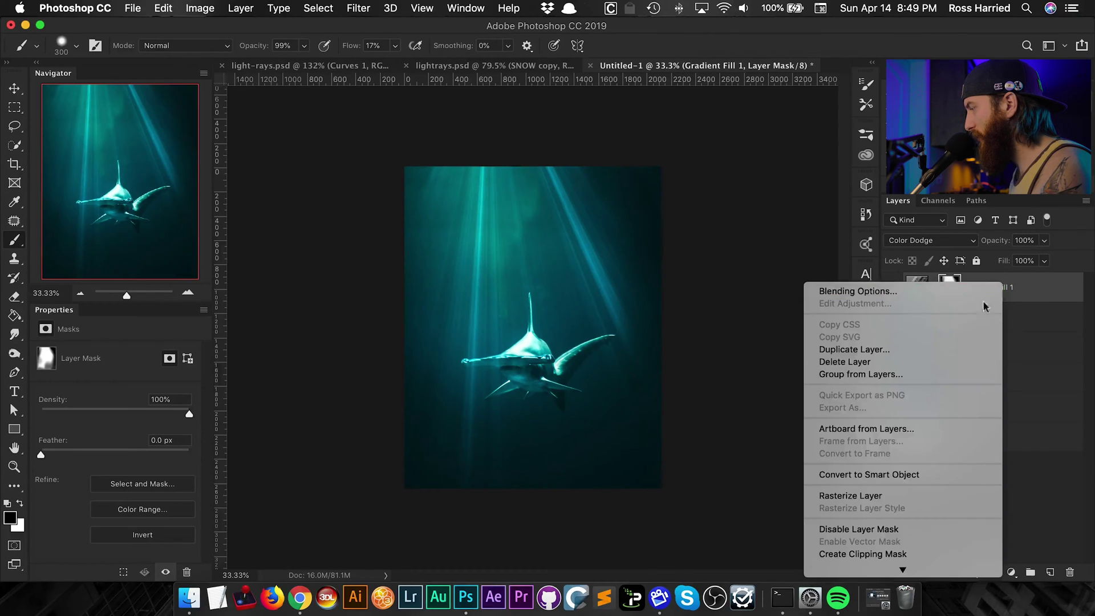
left_click(895, 474)
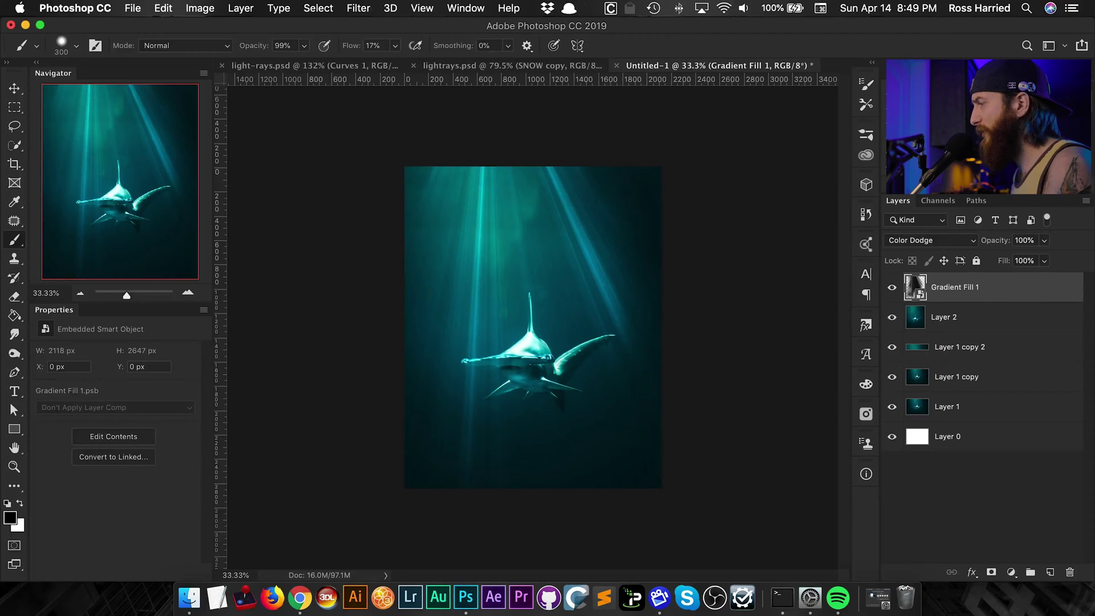
left_click(359, 8)
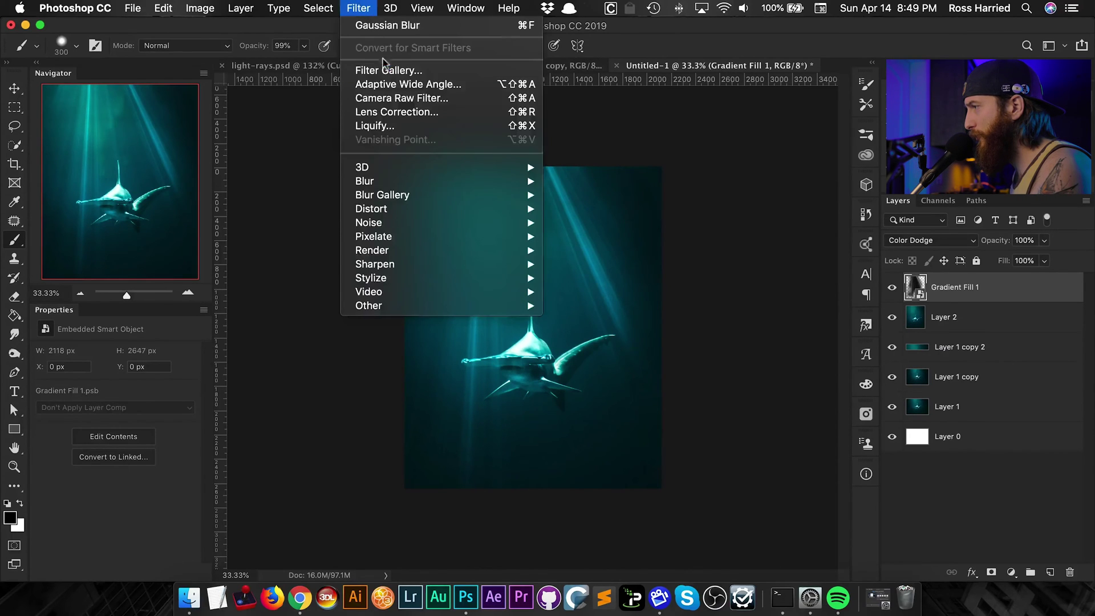
mouse_move(478, 178)
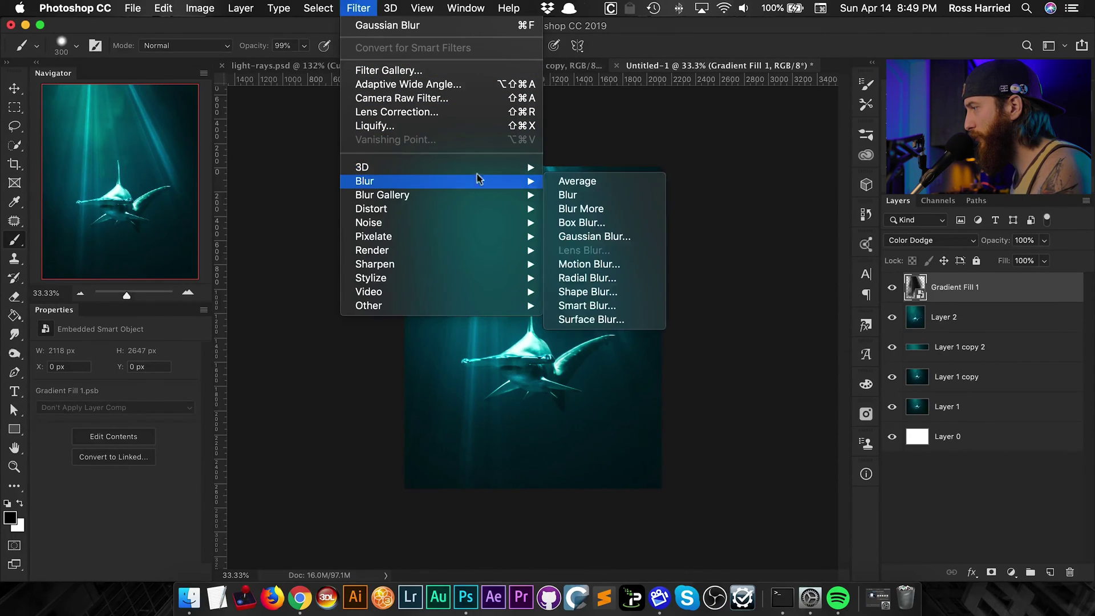
left_click(602, 264)
left_click_drag(573, 111, 833, 124)
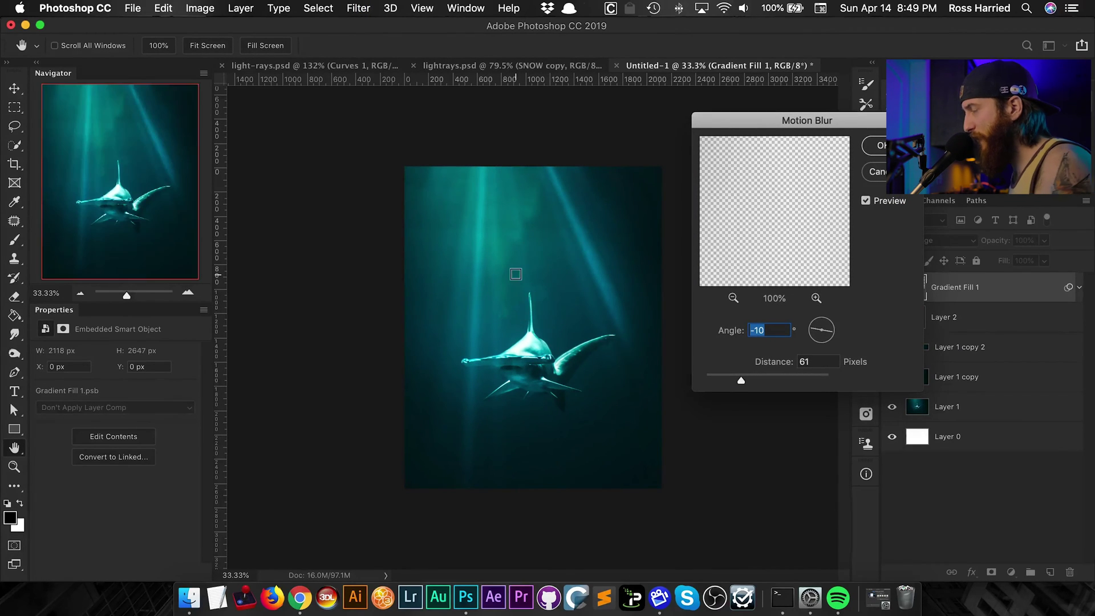
mouse_move(739, 382)
left_mouse_down()
mouse_move(749, 382)
mouse_move(737, 380)
left_mouse_up()
left_click(877, 146)
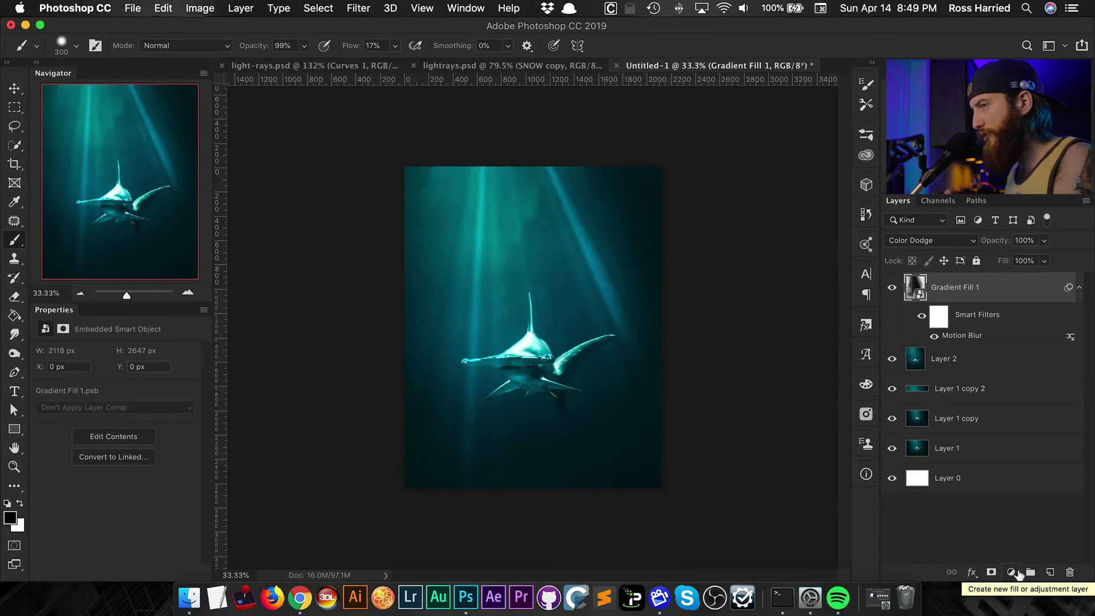
Add a Levels adjustment layer and clip it to Gradient Fill 1.
left_click(1017, 572)
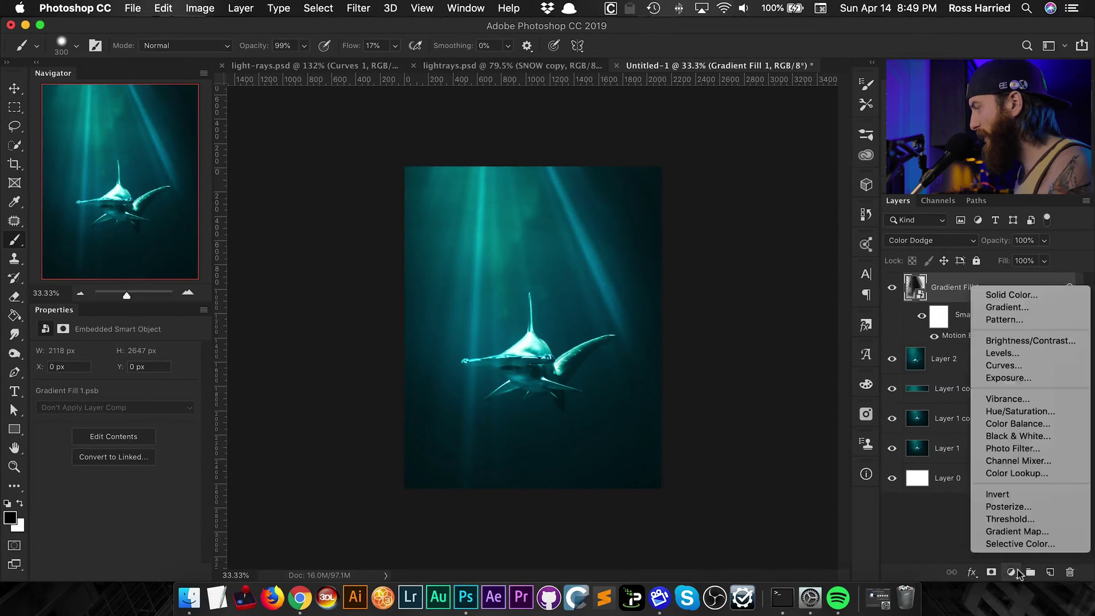
left_click(1002, 353)
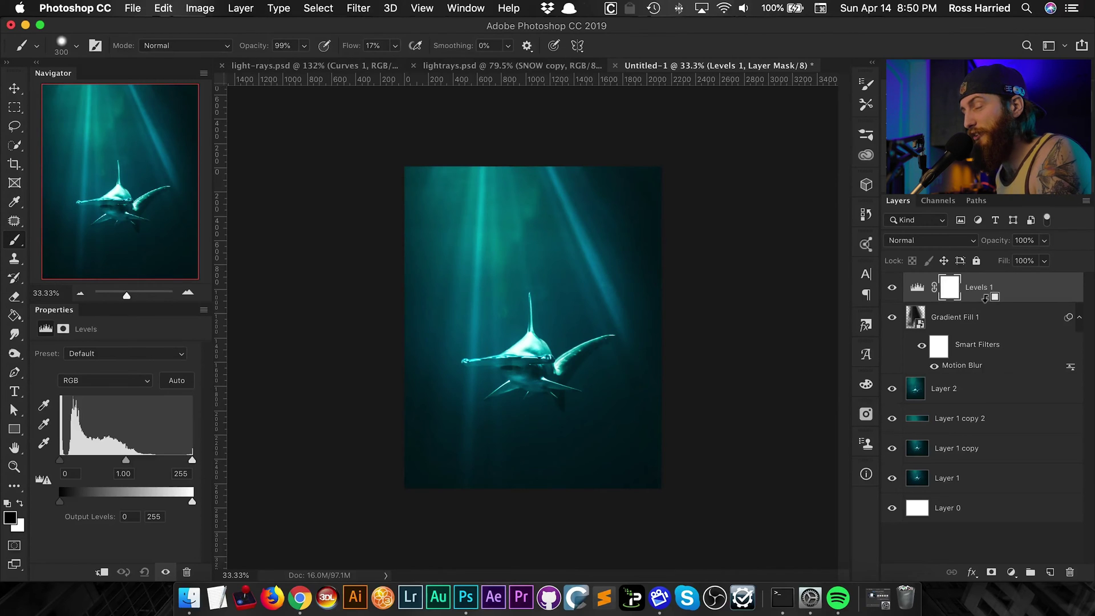
left_click(984, 298, "alt")
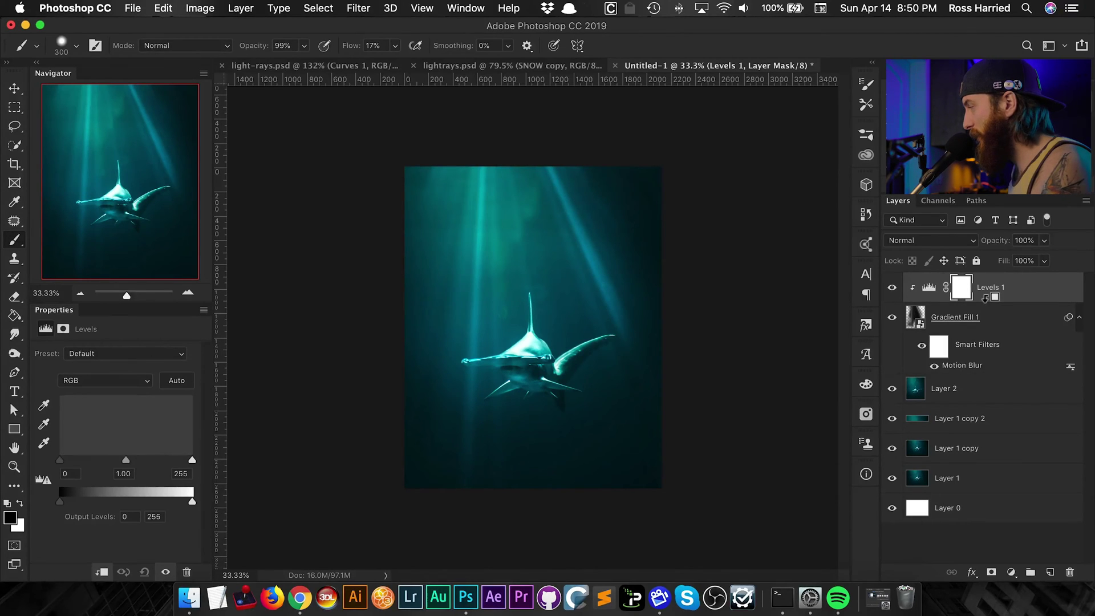
left_click(1015, 300, "alt")
right_click(1007, 296)
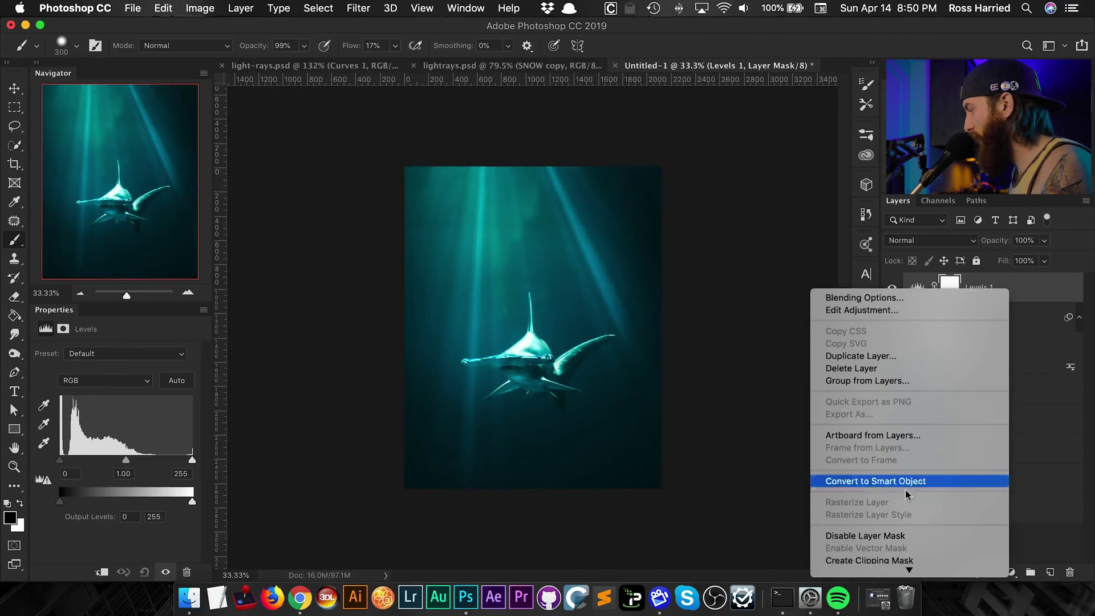
mouse_move(912, 564)
left_click(894, 475)
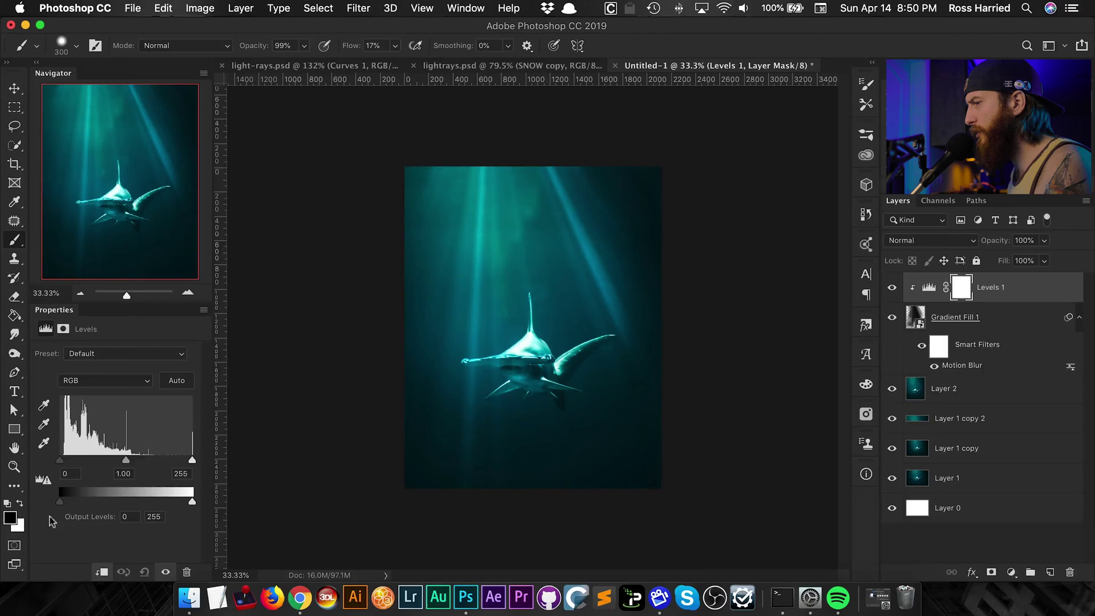
Fit the image on screen and set Levels 1 input levels to 25 and 203, output black to 46.
left_click(465, 8)
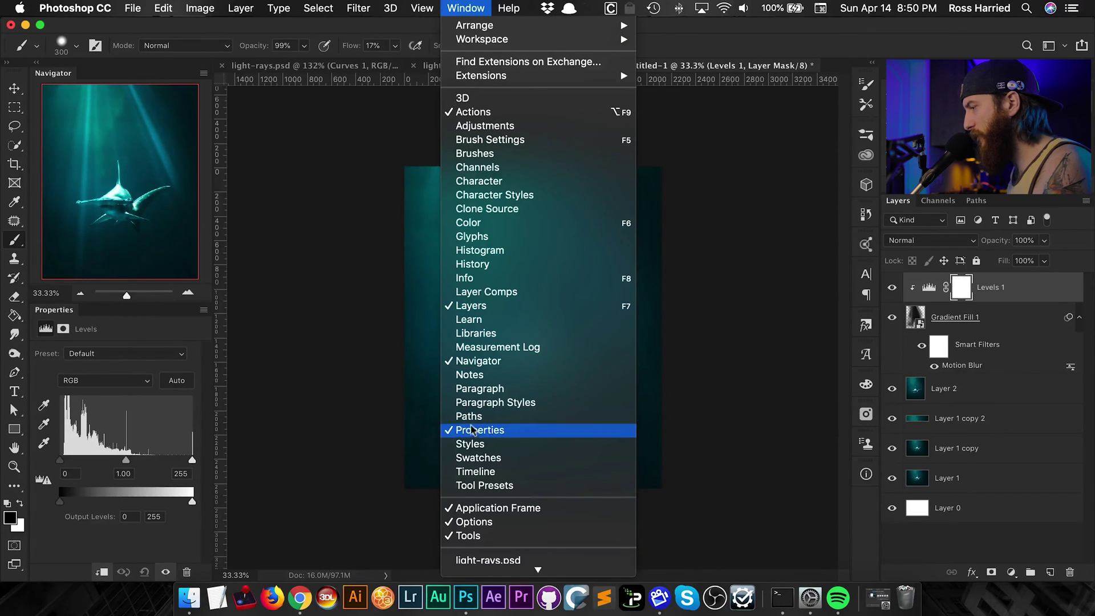
left_click(137, 341)
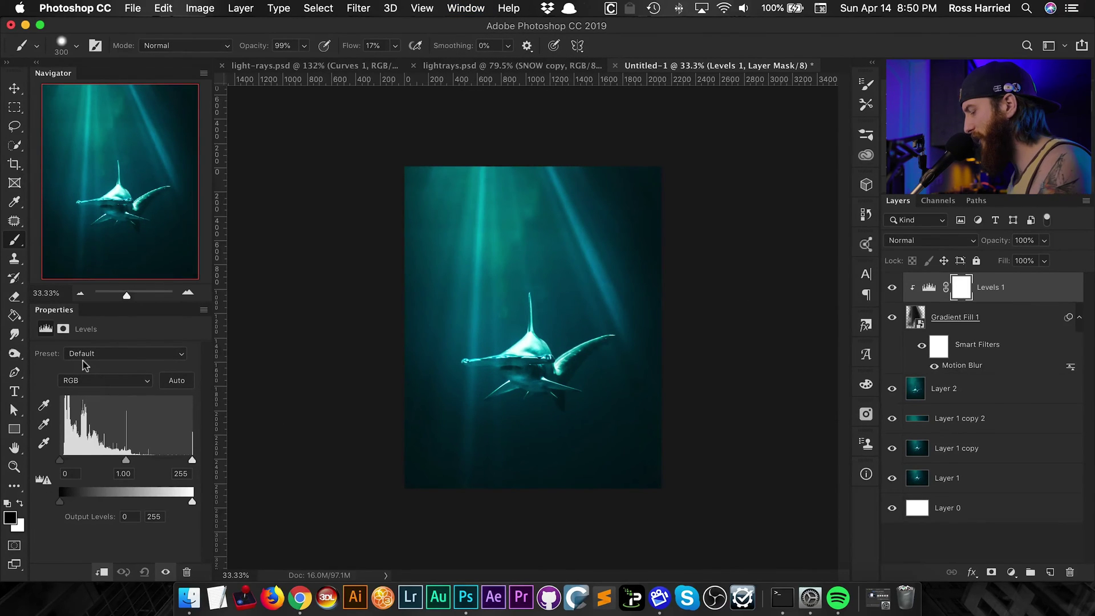
key("super+0")
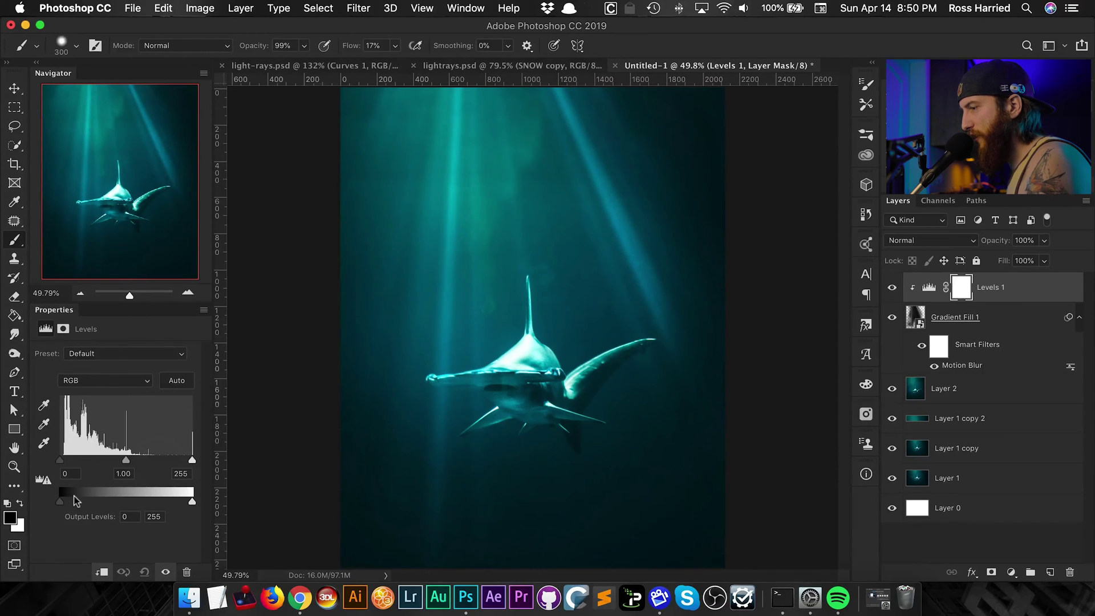
left_click_drag(60, 460, 71, 460)
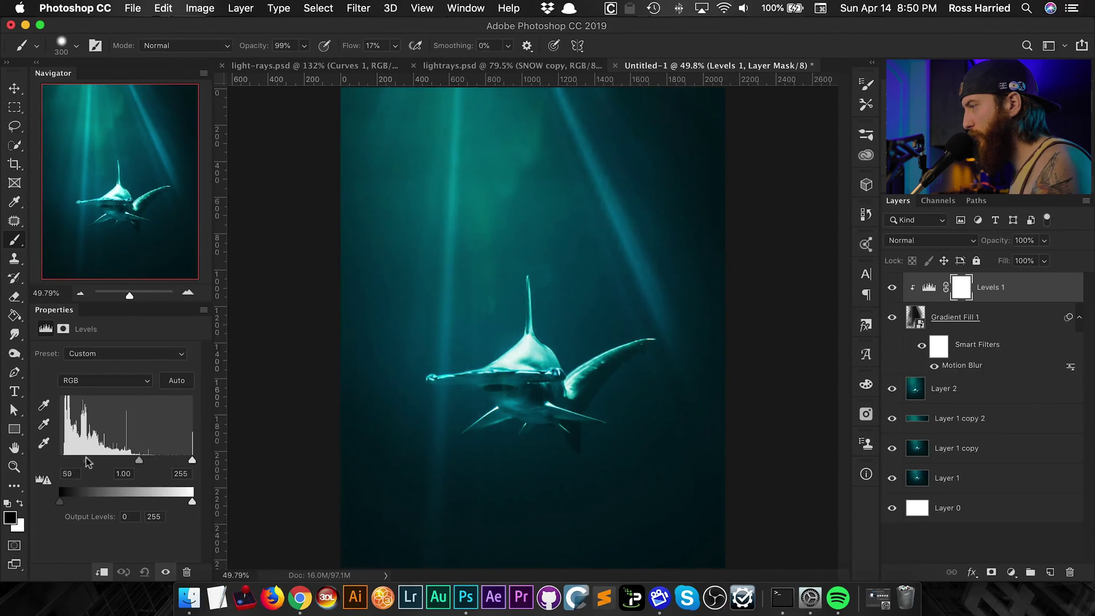
left_click_drag(192, 460, 162, 462)
mouse_move(69, 461)
left_mouse_down()
mouse_move(90, 461)
mouse_move(72, 461)
left_mouse_up()
mouse_move(160, 458)
left_mouse_down()
mouse_move(146, 458)
mouse_move(164, 455)
left_mouse_up()
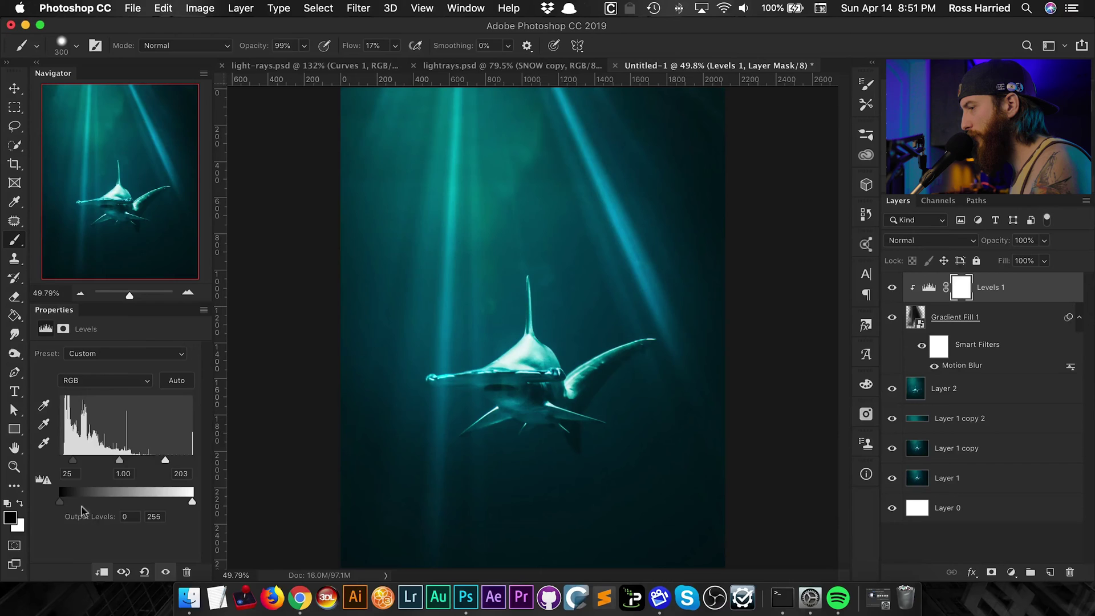
left_click_drag(60, 503, 79, 503)
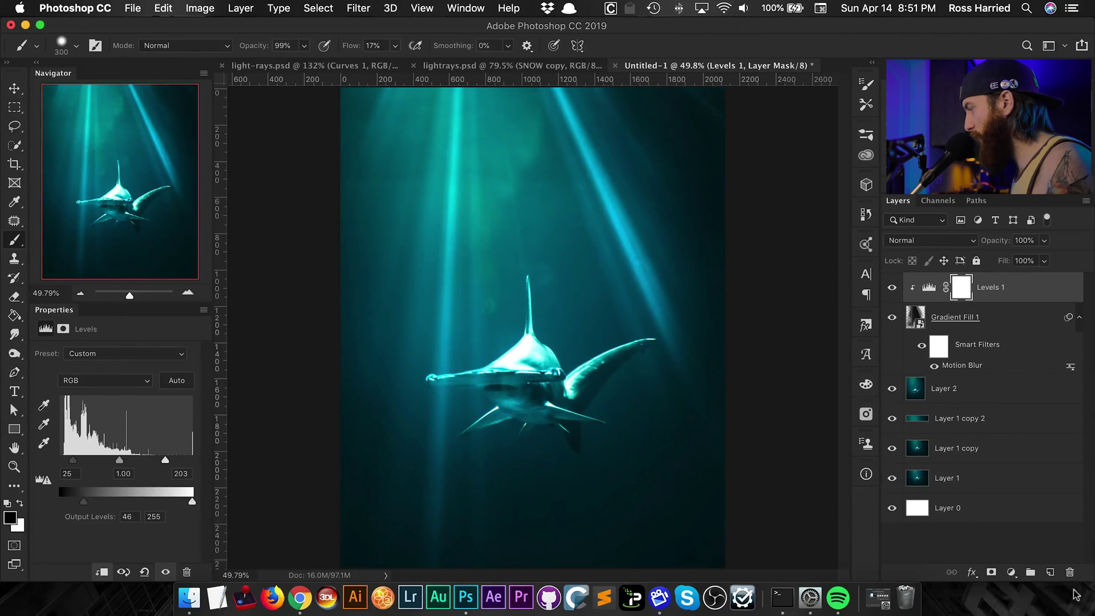
left_click(1012, 573)
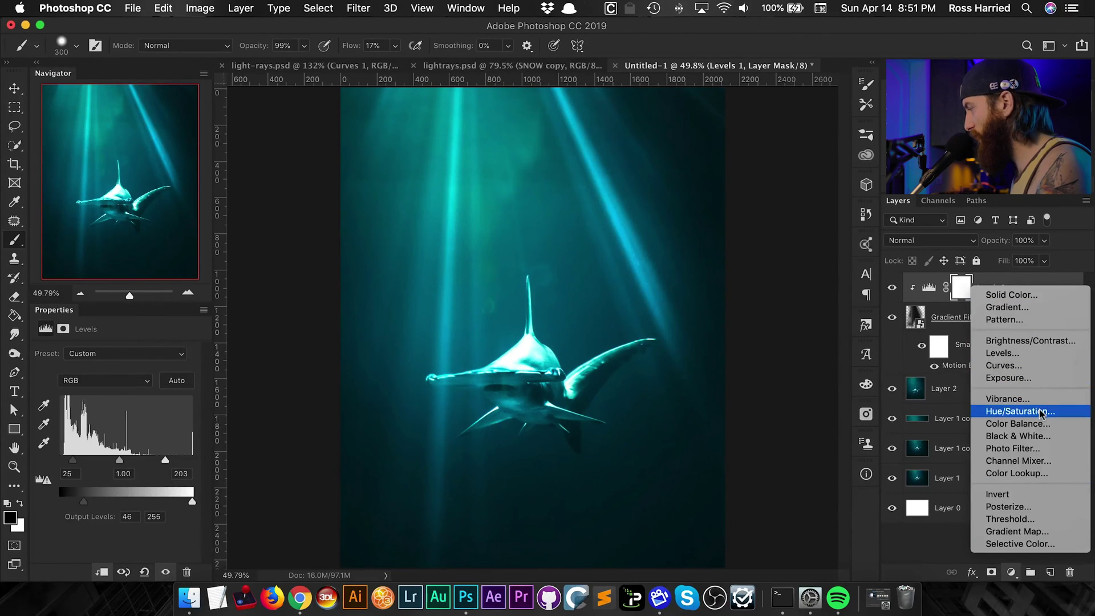
Add a Hue/Saturation layer clipped to Levels 1, colorized at Hue 182, Saturation 26, Lightness -14.
left_click(992, 411)
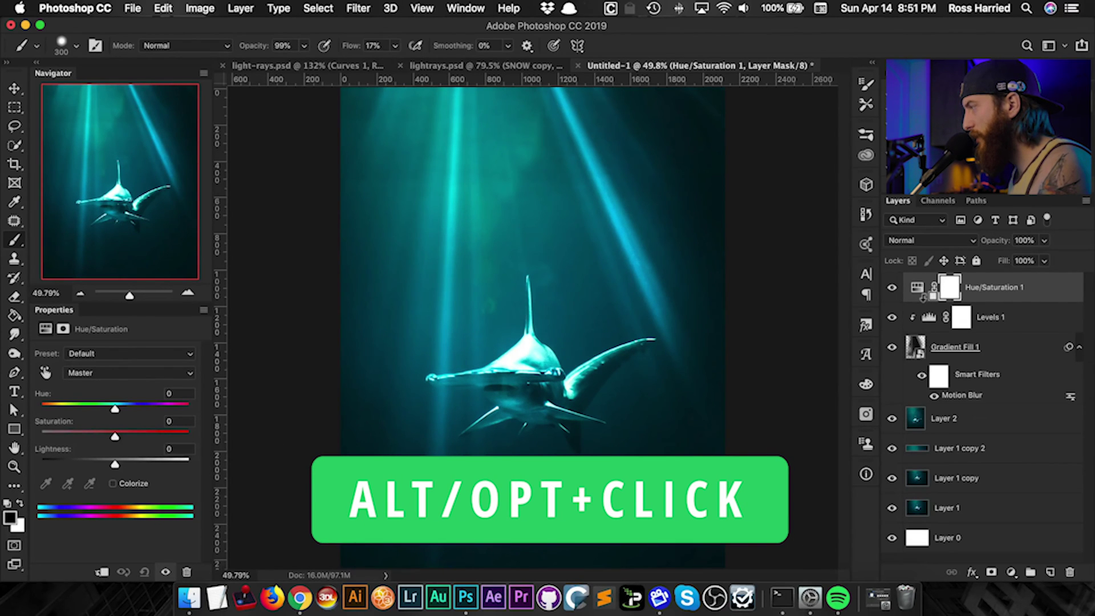
left_click(924, 296, "alt")
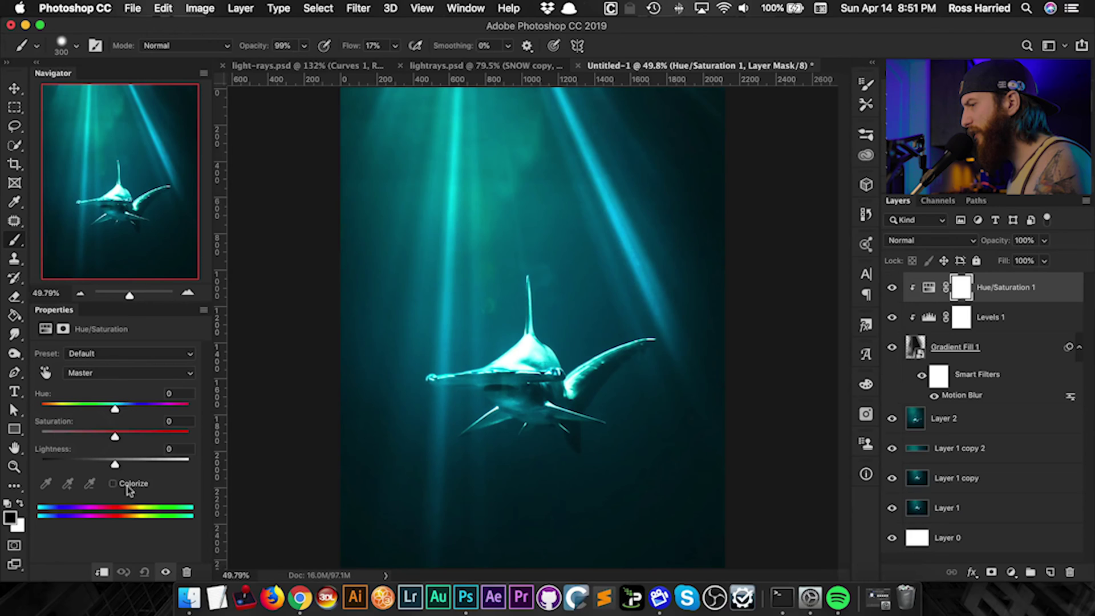
left_click(113, 484)
left_click_drag(80, 436, 105, 465)
left_click(114, 406)
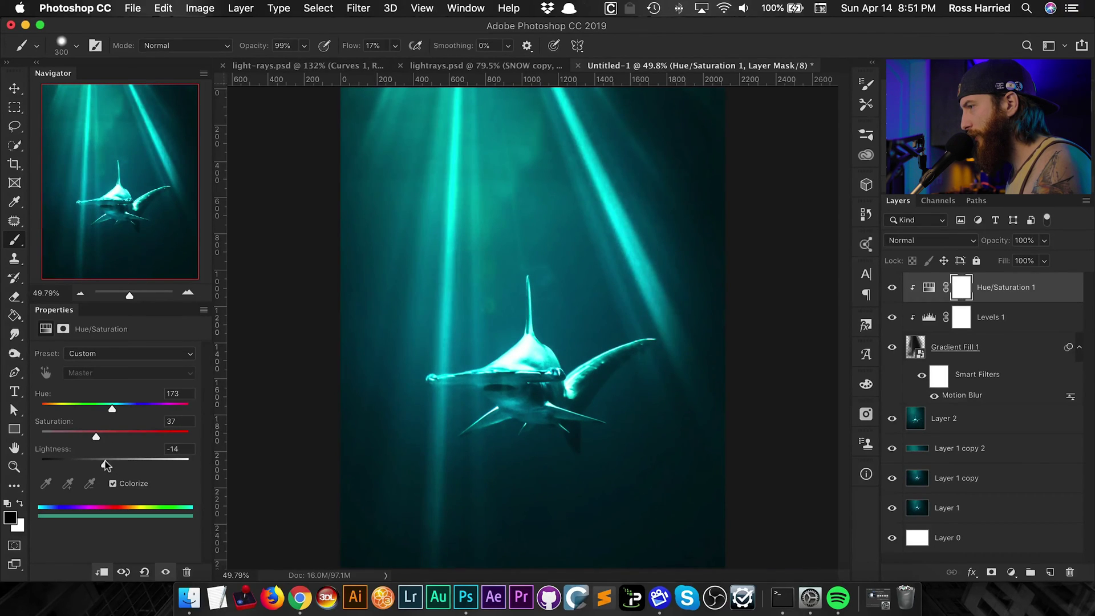
left_click_drag(112, 408, 79, 435)
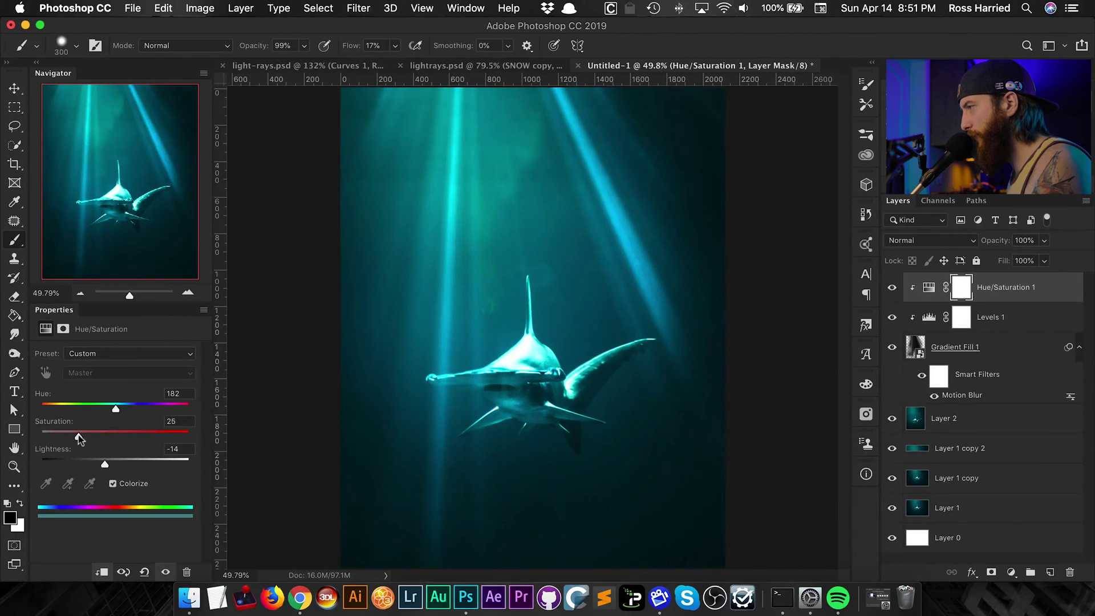
Toggle Hue/Saturation 1's visibility to compare the cyan tint, leaving it visible.
left_click(892, 288)
left_click(893, 288)
left_click(892, 288)
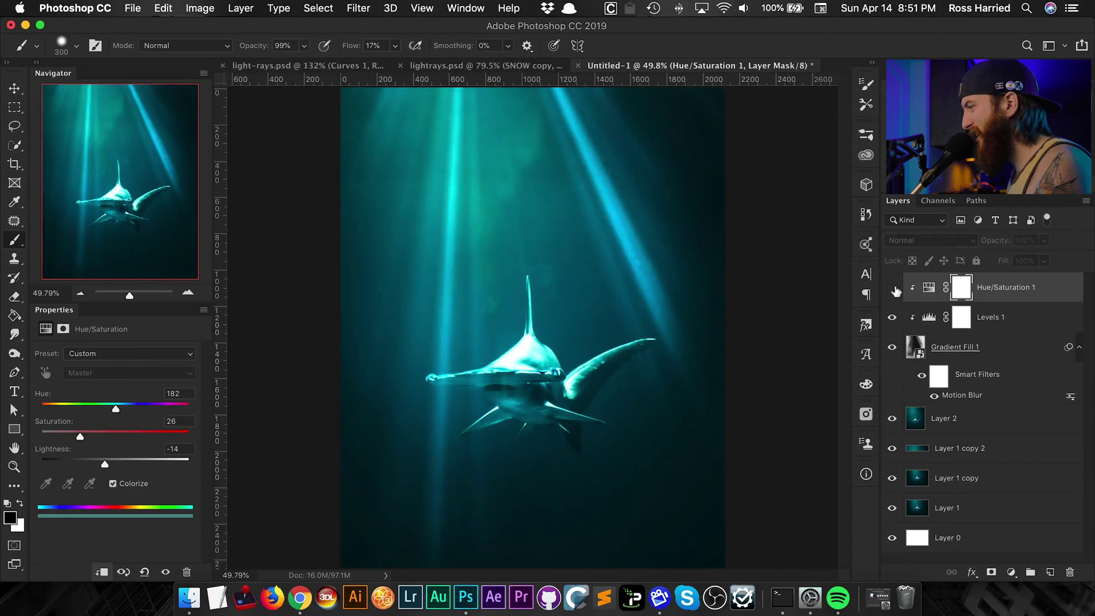
left_click(893, 288)
left_click(893, 287)
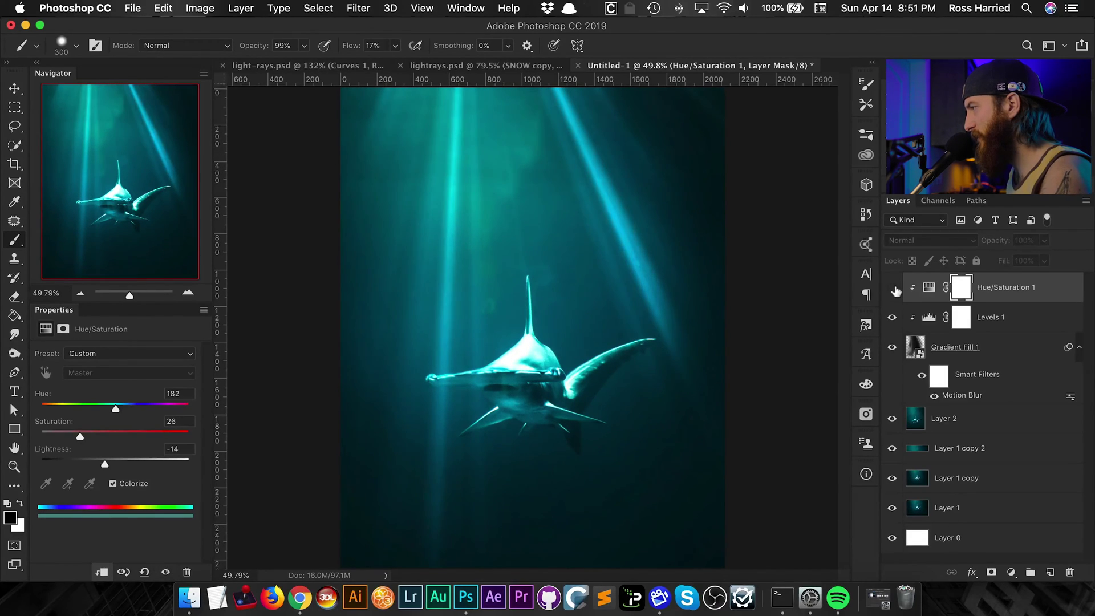
left_click(892, 288)
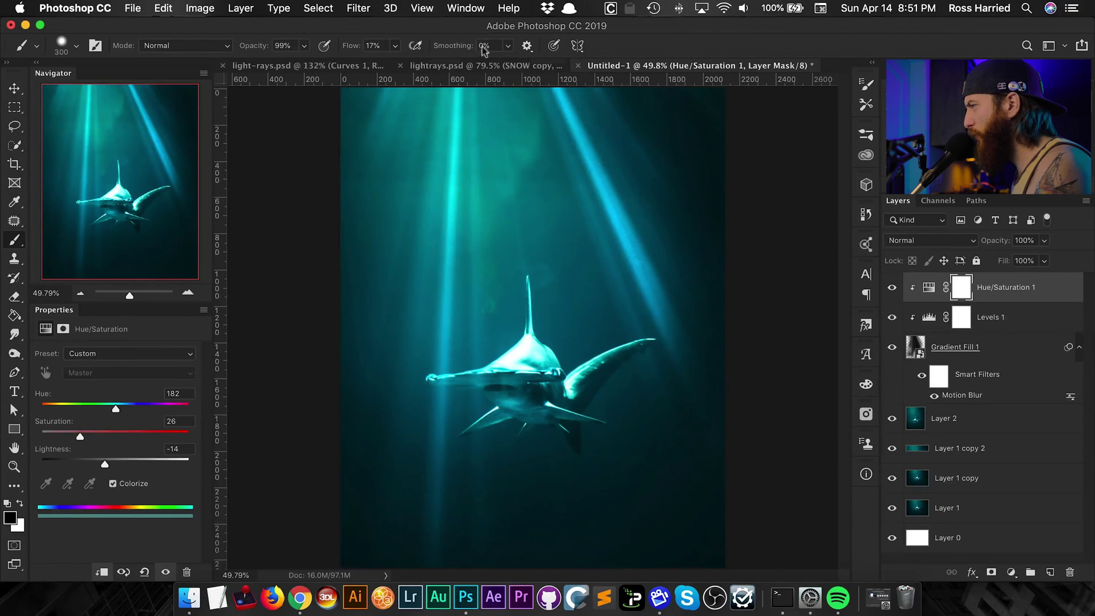
Bring the SNOW particle group from lightrays.psd into the Untitled-1 composition.
left_click(482, 64)
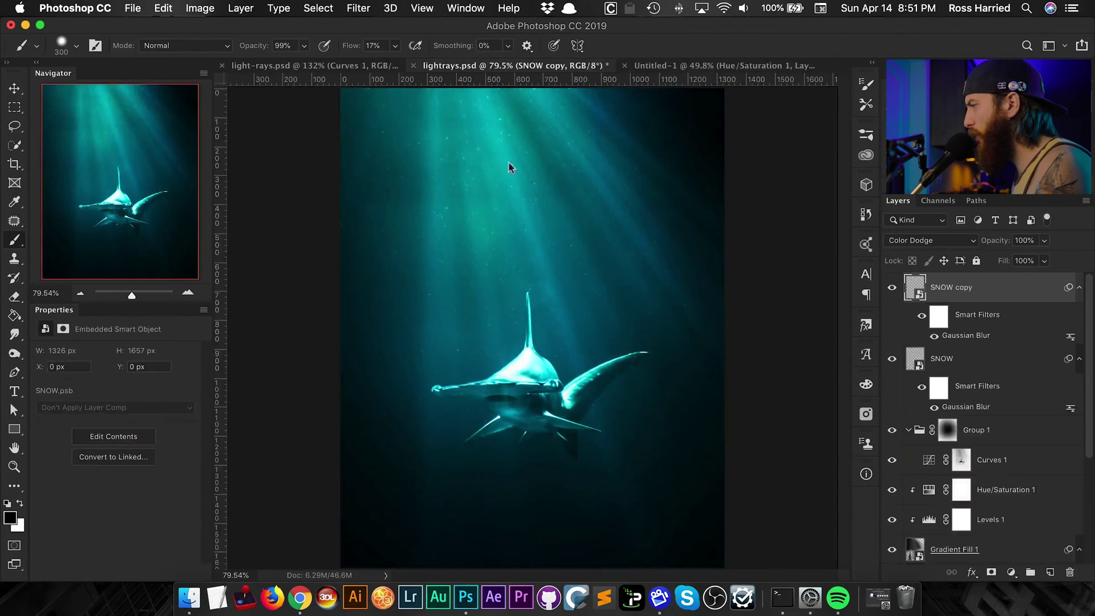
left_click(730, 65)
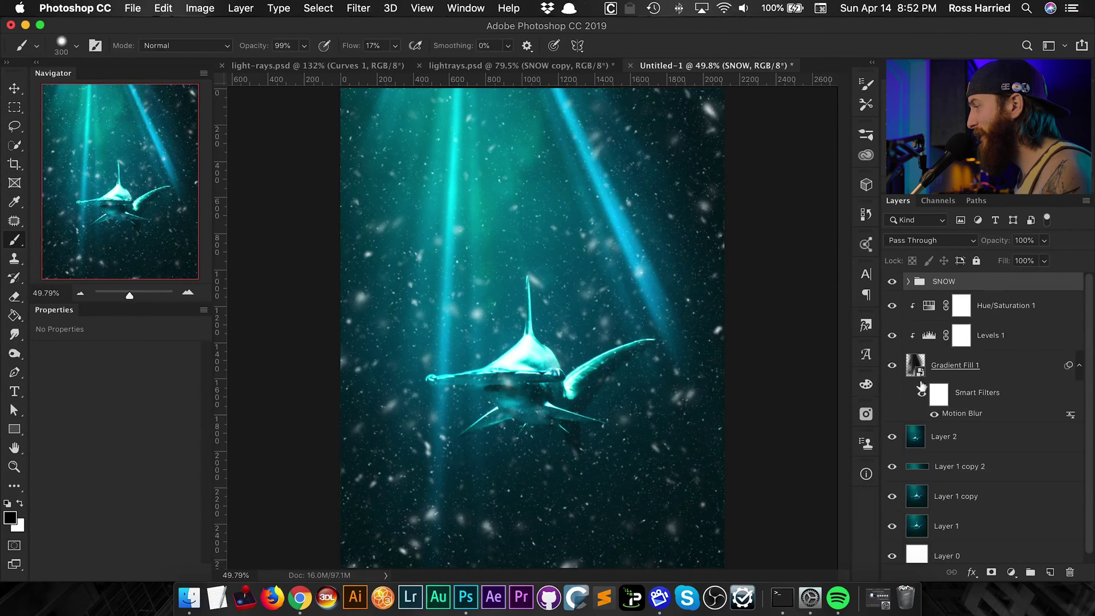
Hide snow5, snow4 and snw3 inside the SNOW group and set the group's opacity to 62%.
left_click(908, 281)
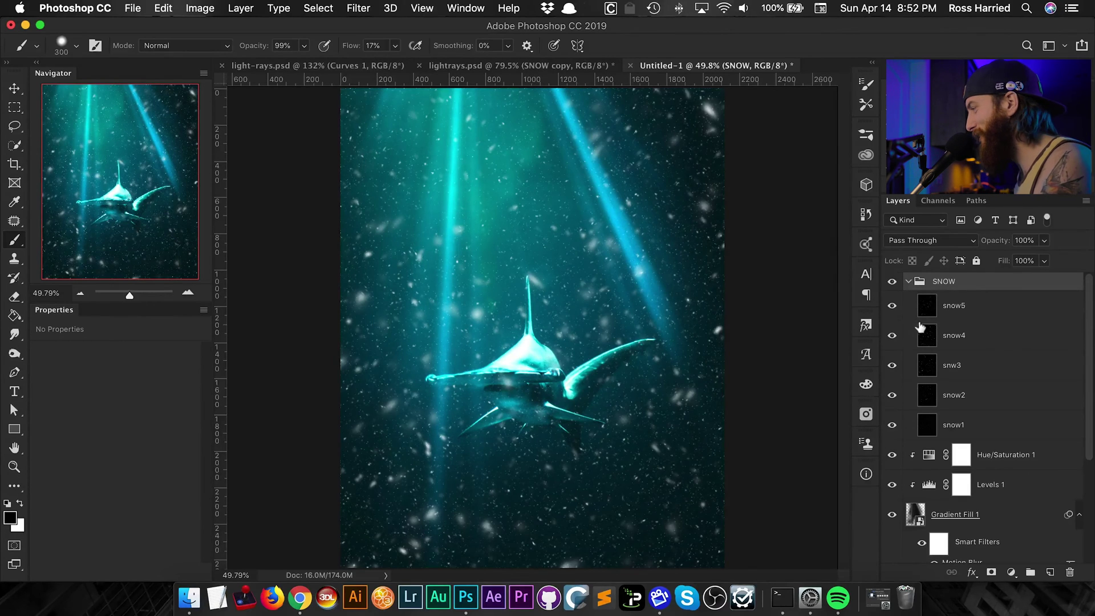
left_click_drag(893, 334, 897, 371)
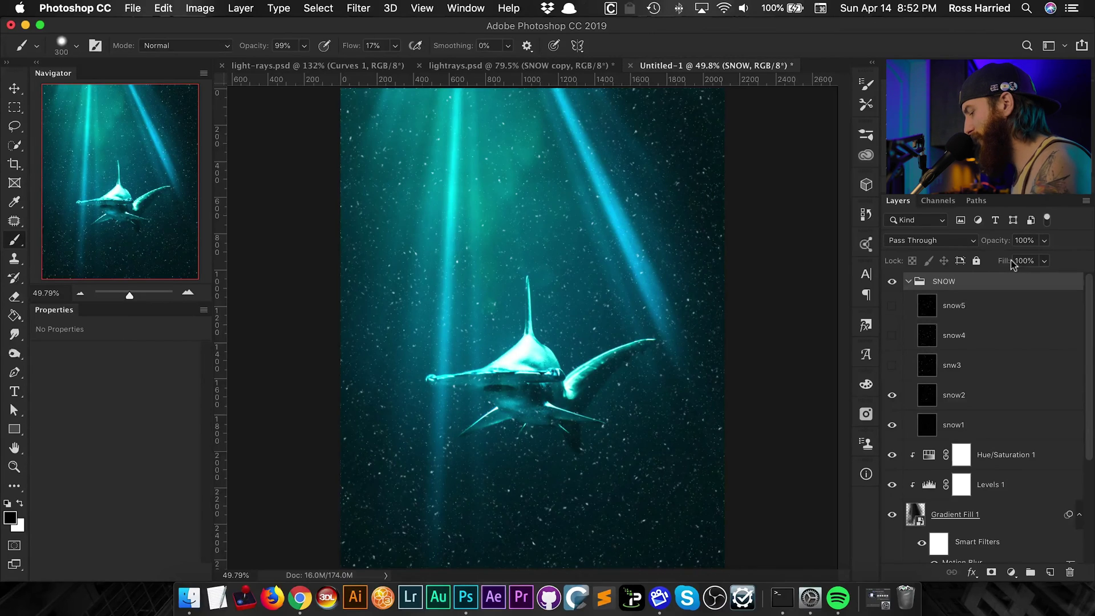
key("v")
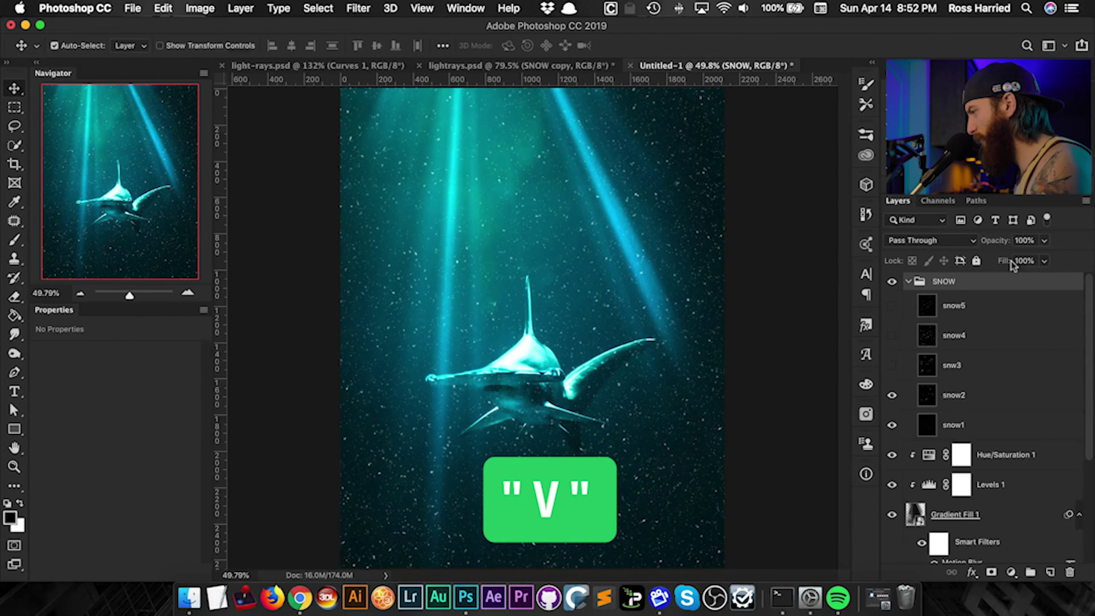
key("5")
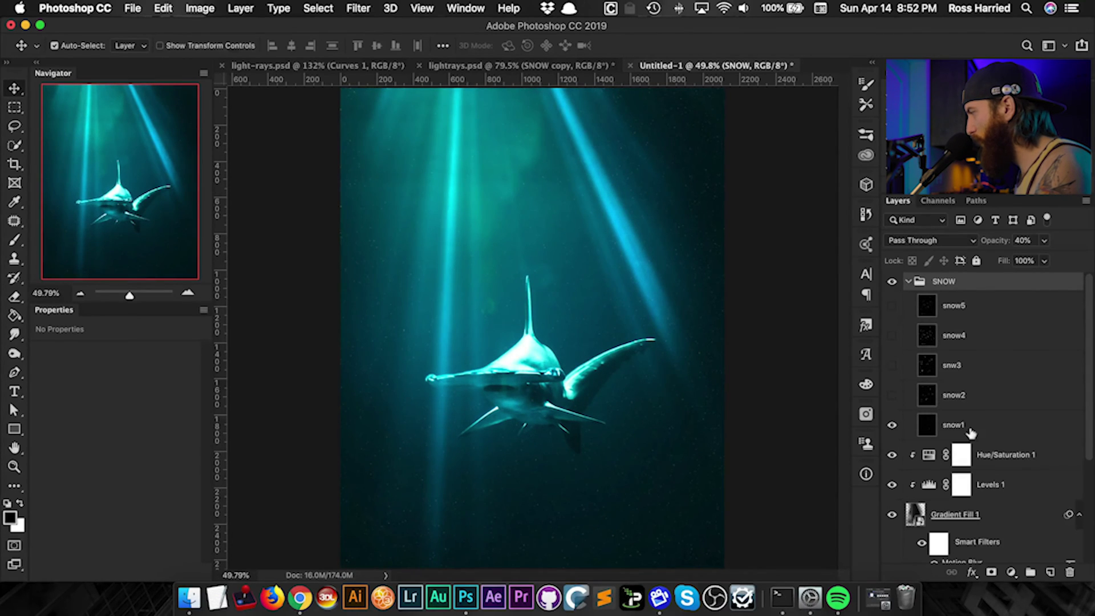
left_click(1018, 240)
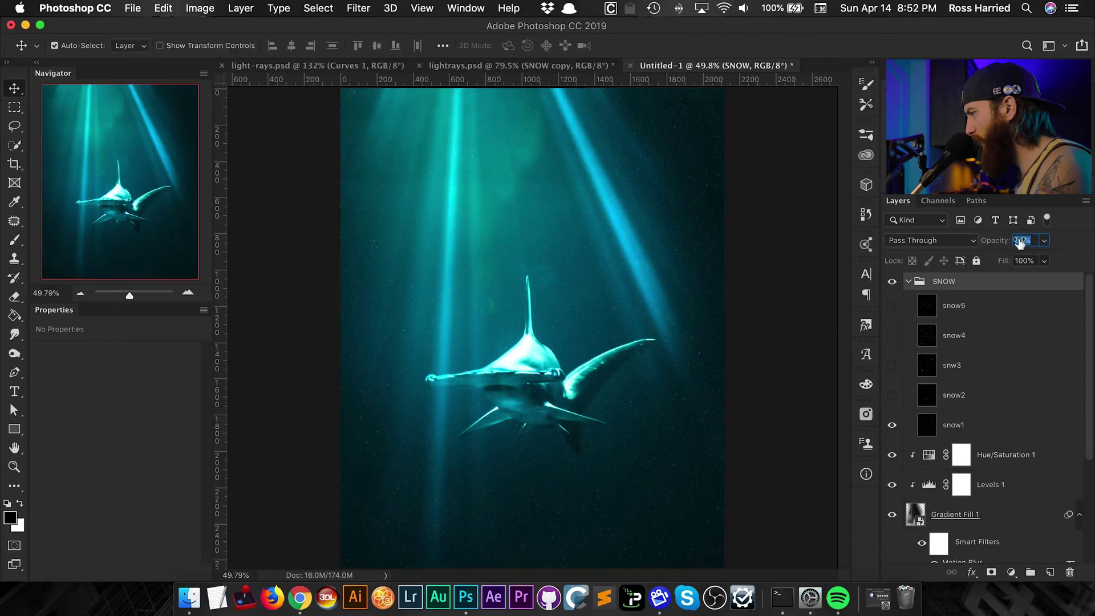
type("62")
key("Return")
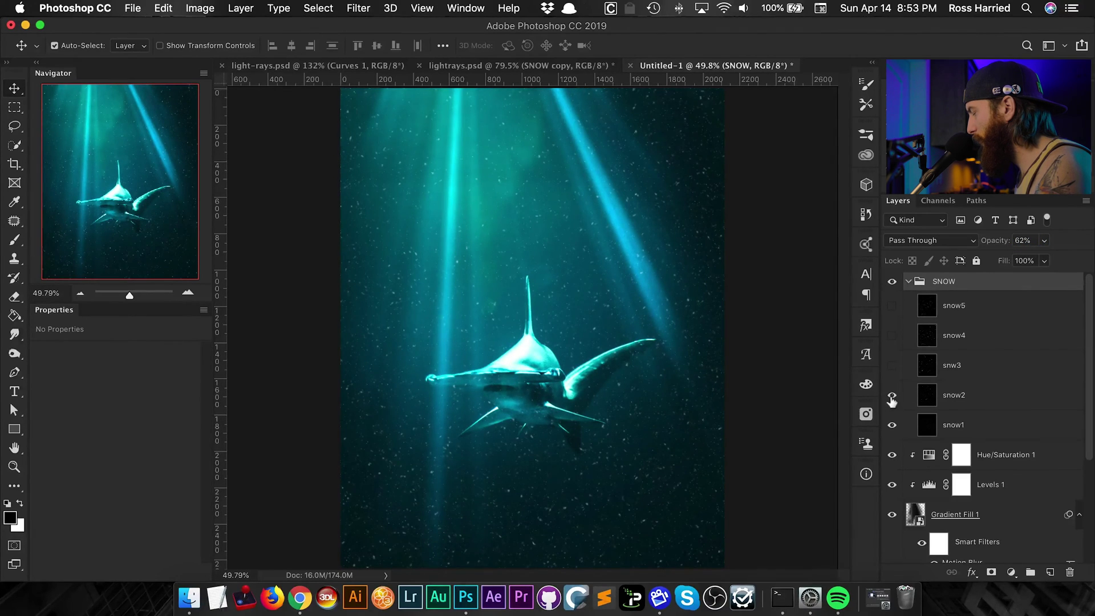
Convert the SNOW group to a smart object blended in Color Dodge.
right_click(972, 281)
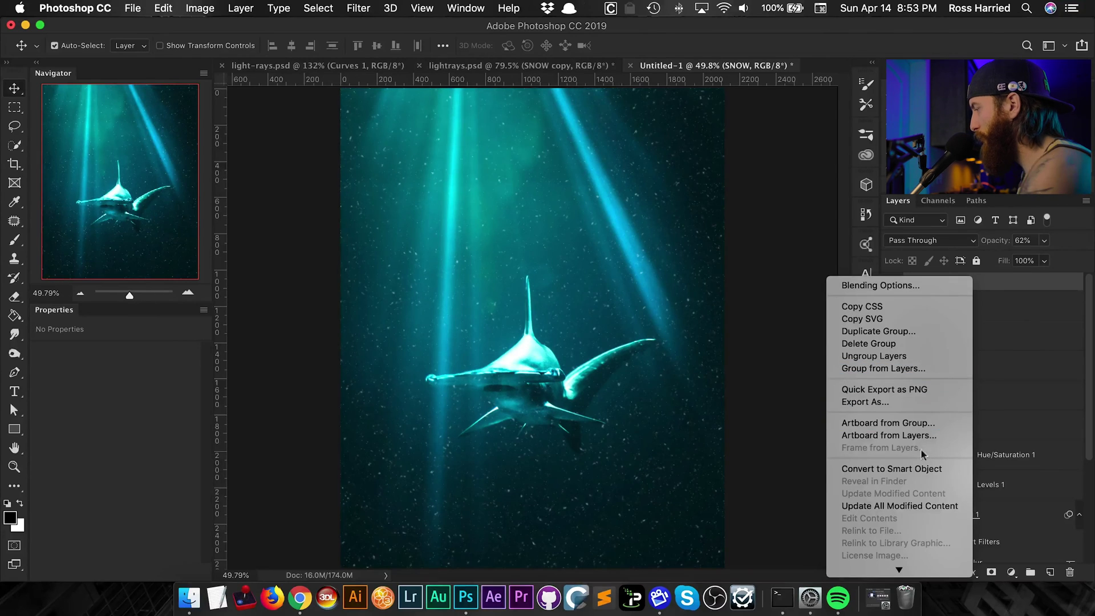
left_click(922, 468)
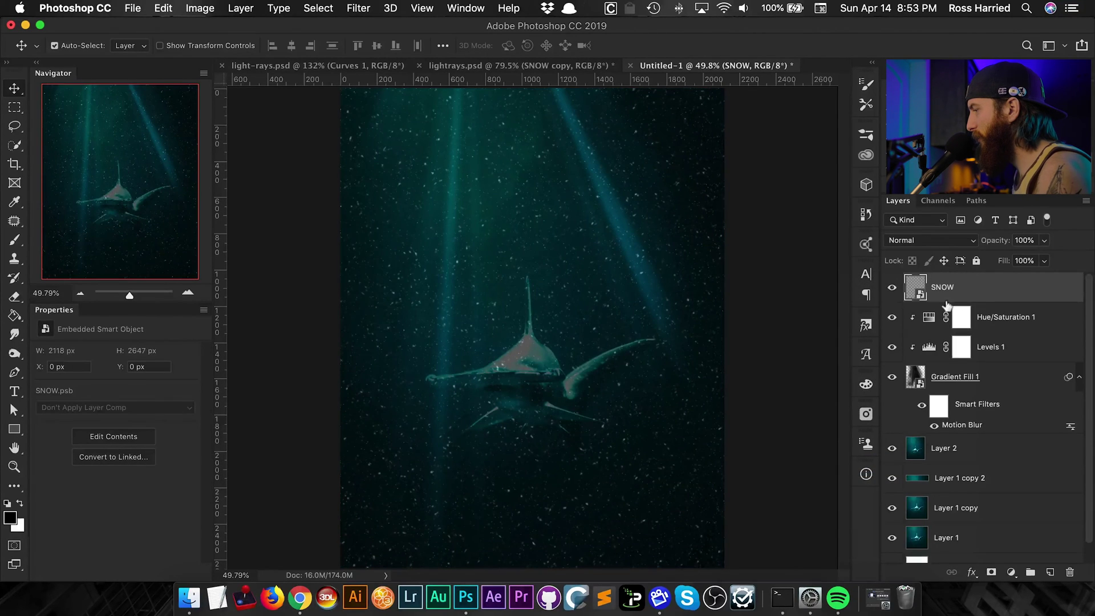
left_click(940, 240)
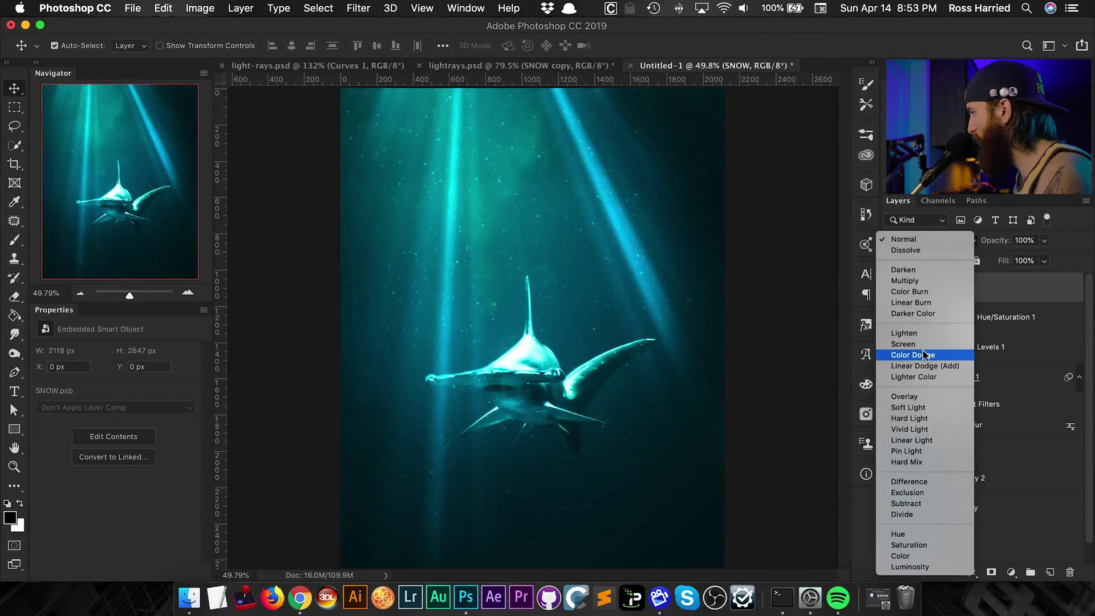
left_click(925, 355)
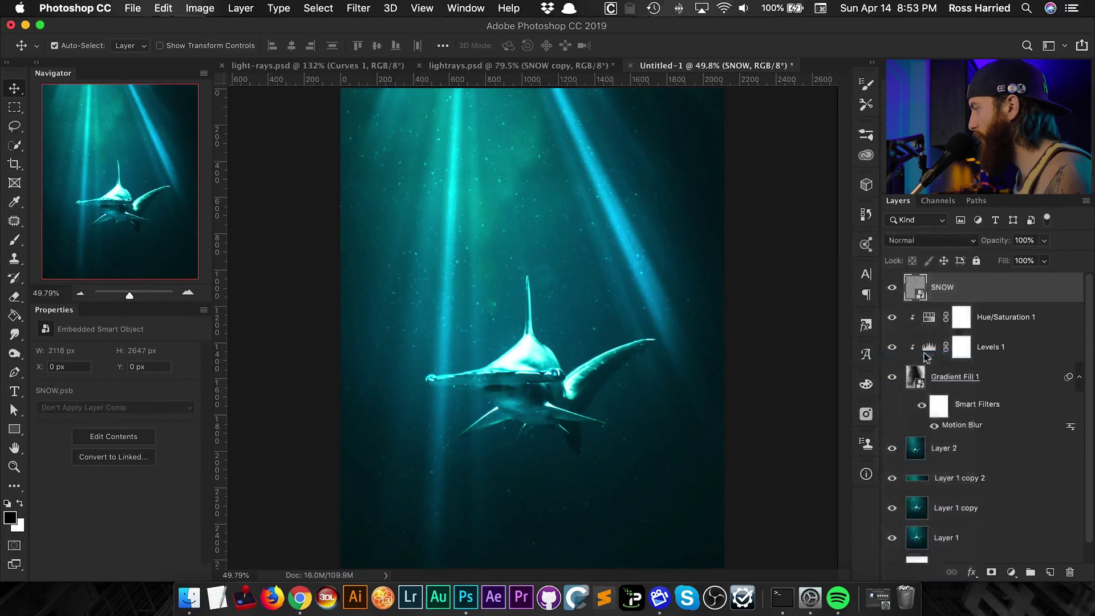
Apply a 1.2 px Gaussian Blur to SNOW and zoom the view to 50%.
left_click(388, 8)
mouse_move(358, 8)
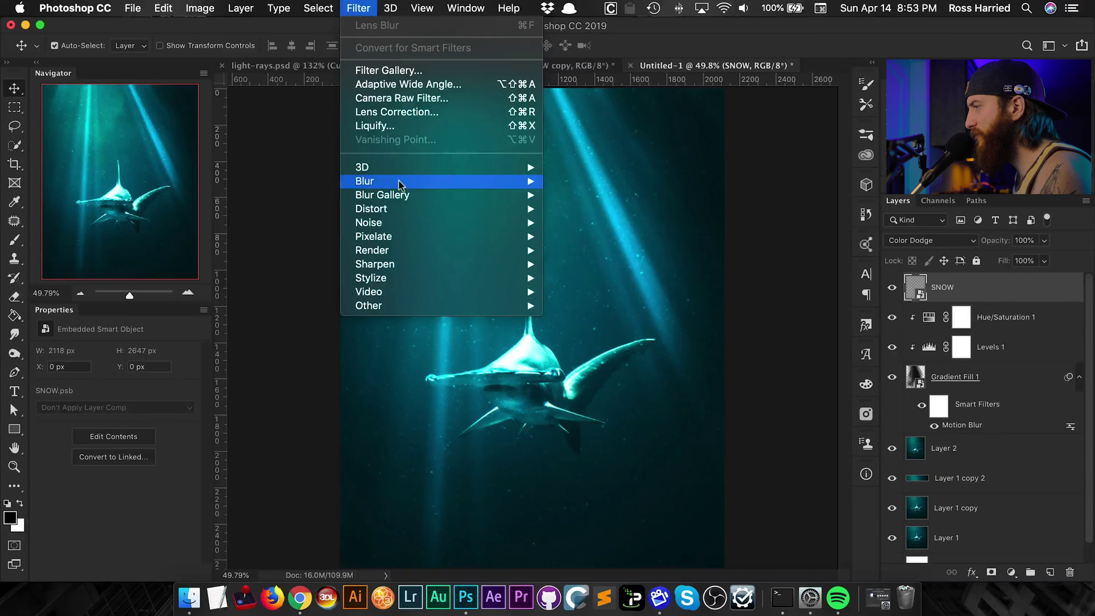
mouse_move(402, 181)
left_click(653, 237)
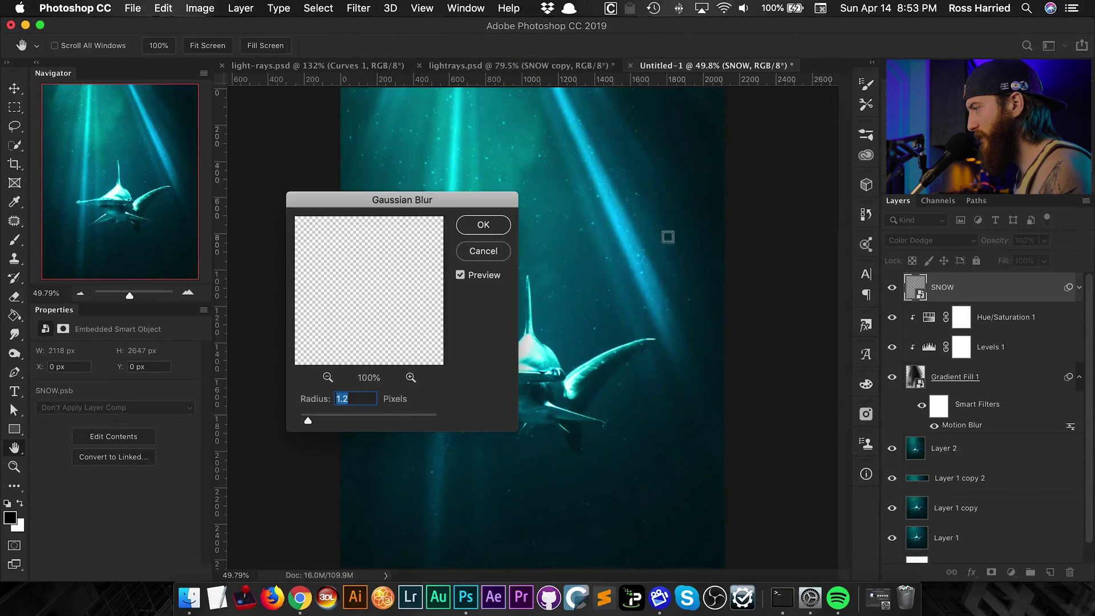
left_click_drag(439, 199, 943, 143)
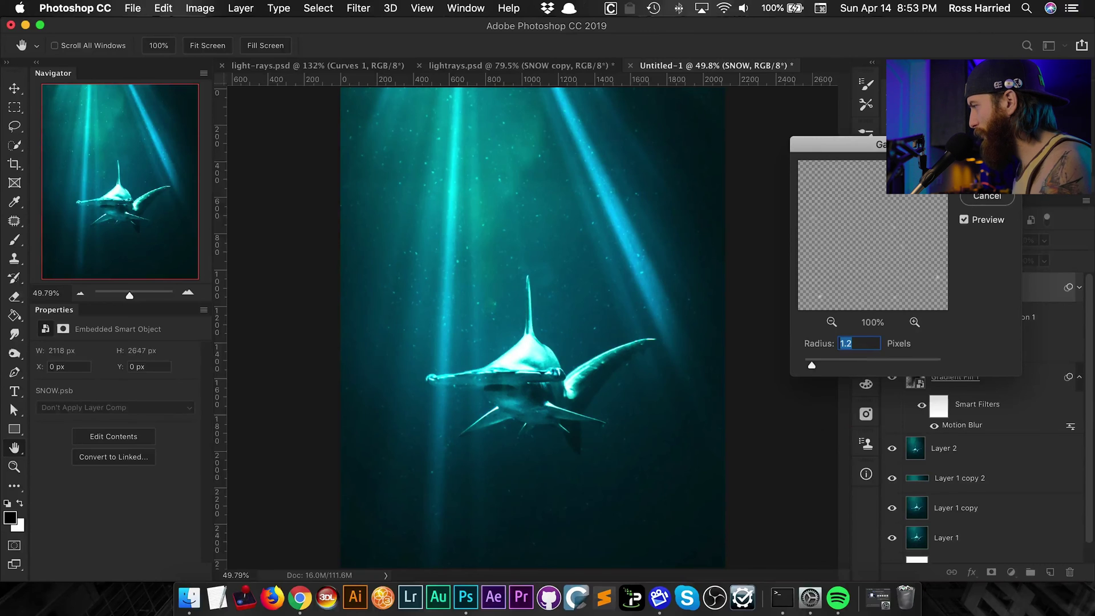
key("Return")
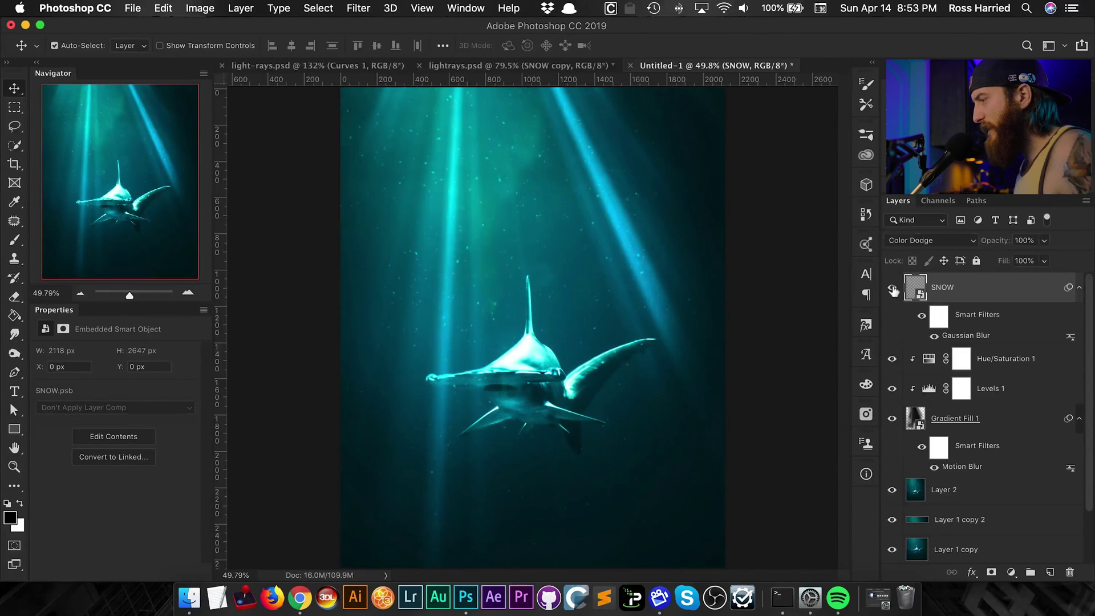
key("super+equal")
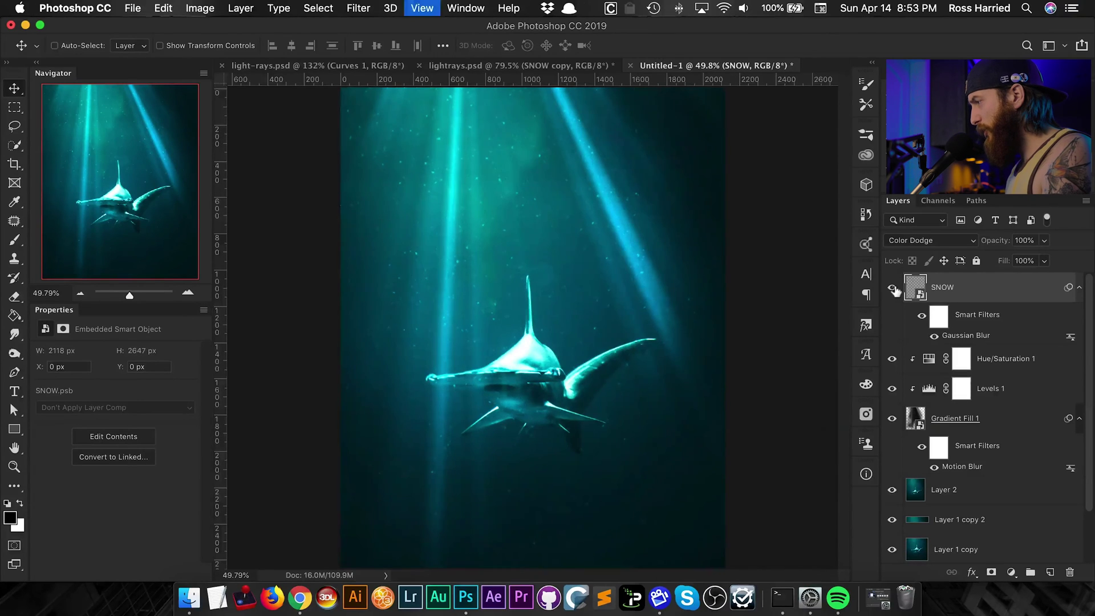
Compare the shark scene at 50% zoom against the lightrays.psd document, then return to Untitled-1.
key("super+minus")
key("super+equal")
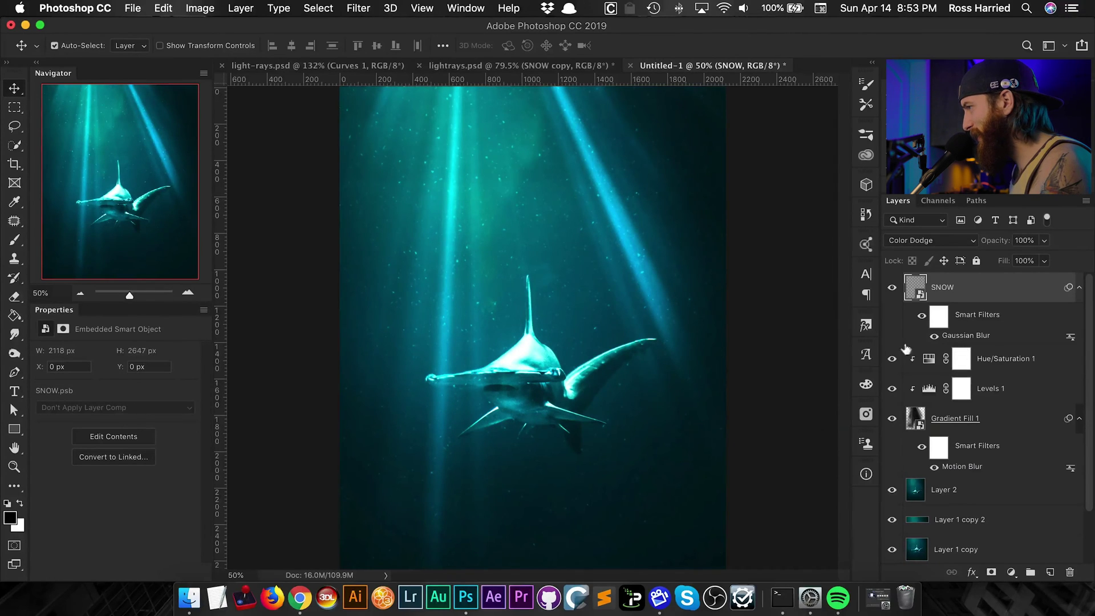
left_click(442, 67)
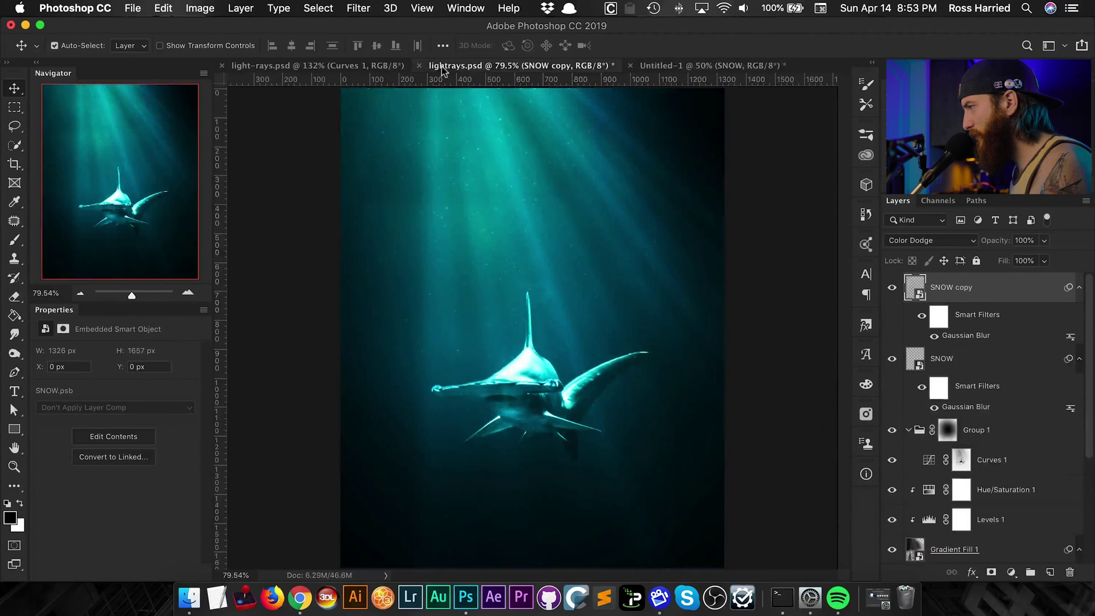
left_click(687, 67)
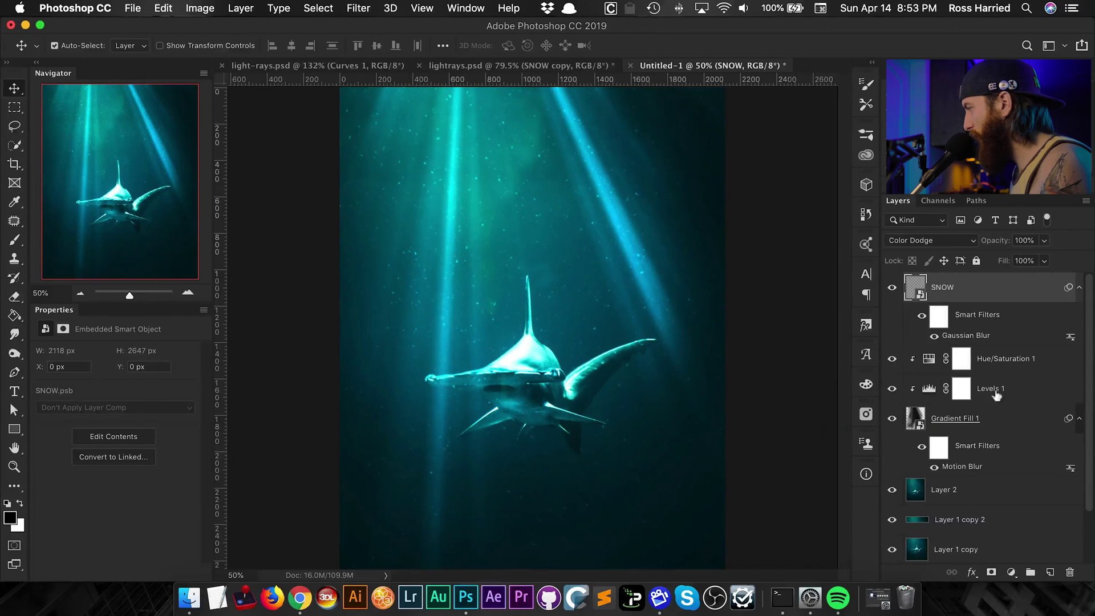
Hide the Hue/Saturation 1 and Levels 1 adjustment layers.
left_click(892, 358)
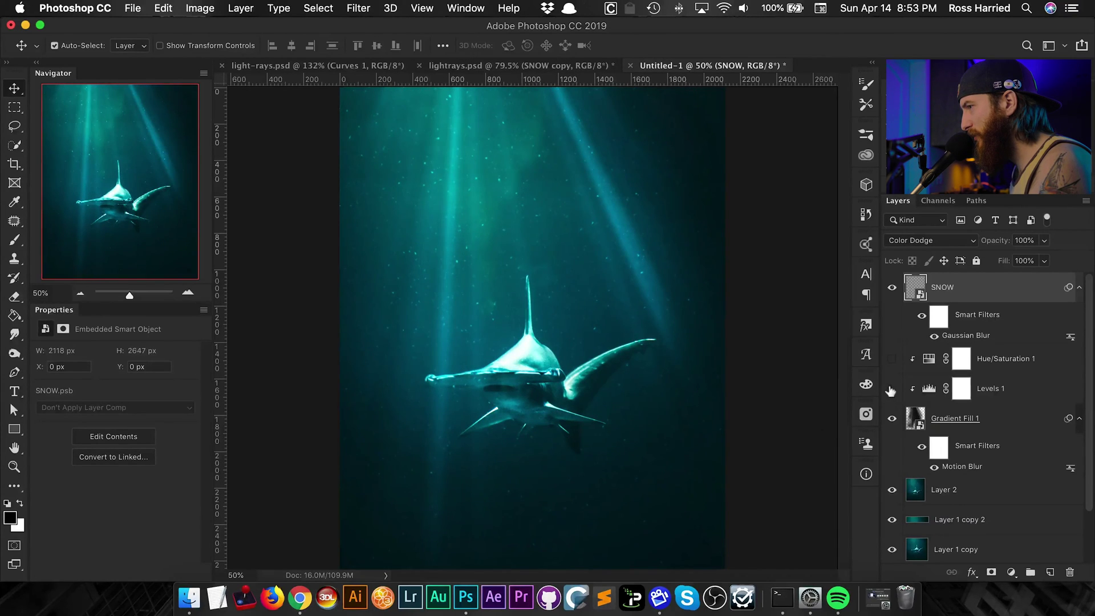
left_click(891, 388)
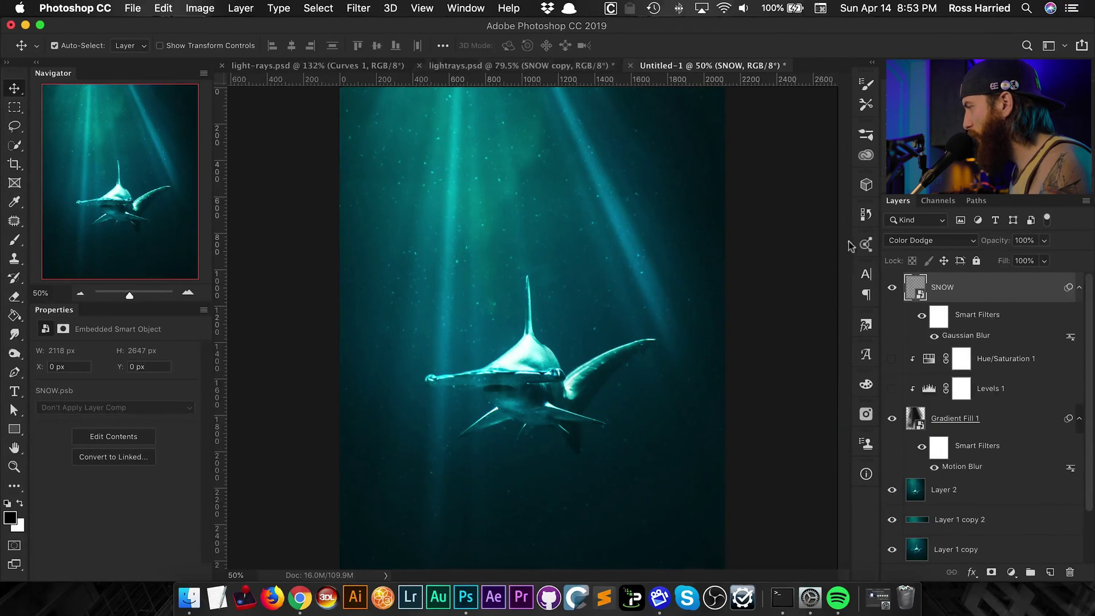
left_click(1011, 572)
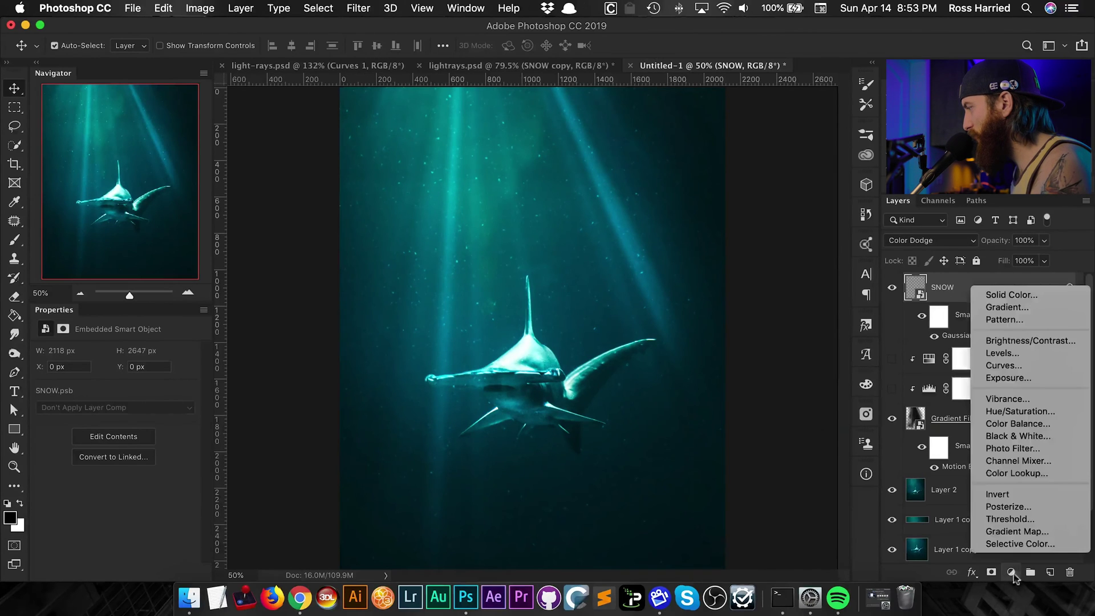
Add a new Gradient Fill layer with the Angle style.
left_click(1007, 307)
left_click_drag(764, 135, 699, 129)
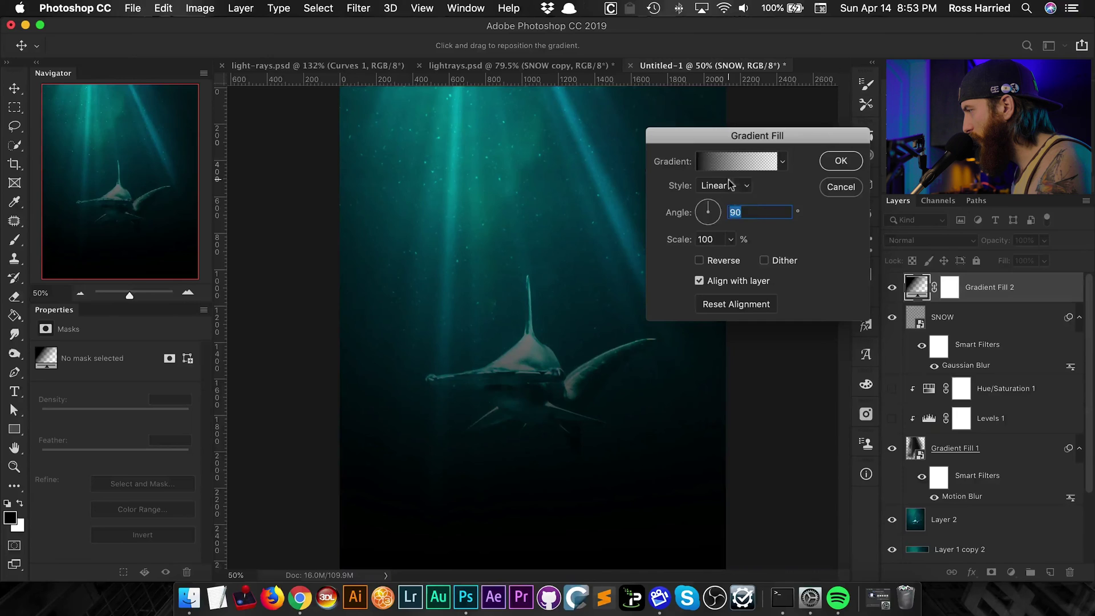
left_click(723, 186)
left_click(716, 209)
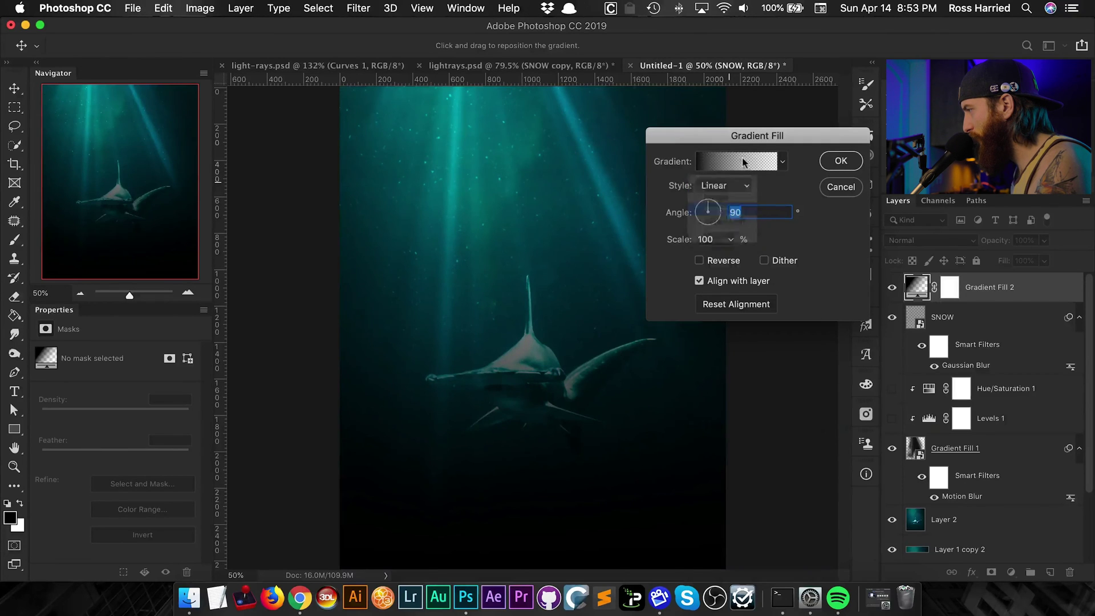
Make the gradient a Noise gradient in HSB with roughness 70 and a randomized ray pattern.
left_click(744, 161)
left_click(748, 216)
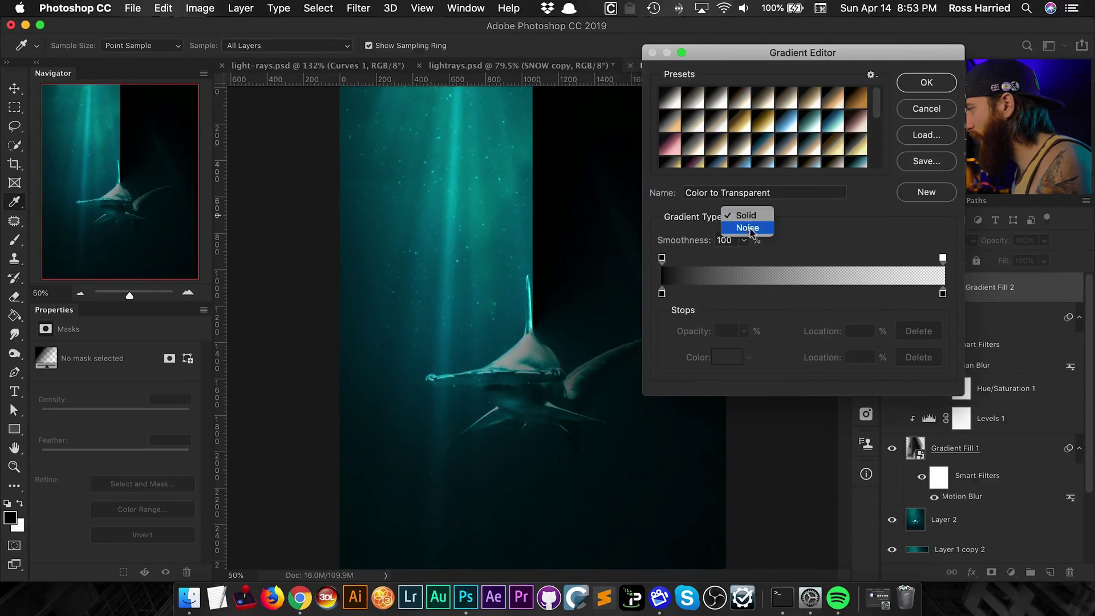
left_click(751, 227)
left_click(753, 286)
left_click(750, 299)
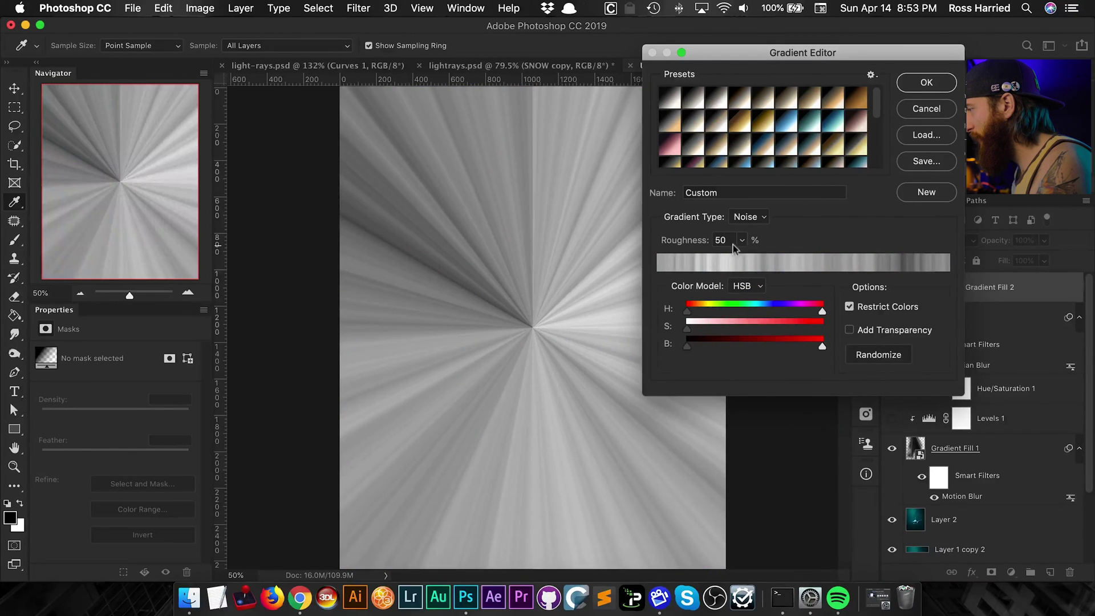
left_click_drag(741, 241, 753, 258)
left_click(876, 354)
left_click(876, 354)
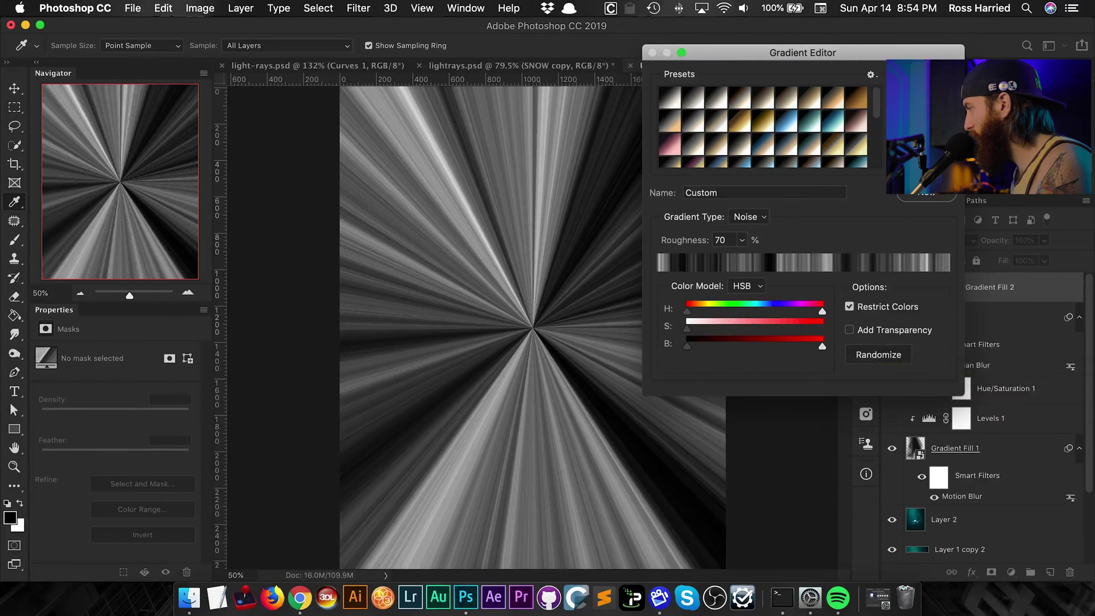
left_click(926, 83)
Center the rays at the top middle, blend Gradient Fill 2 in Color Dodge at 40% opacity.
left_click_drag(507, 346, 491, 17)
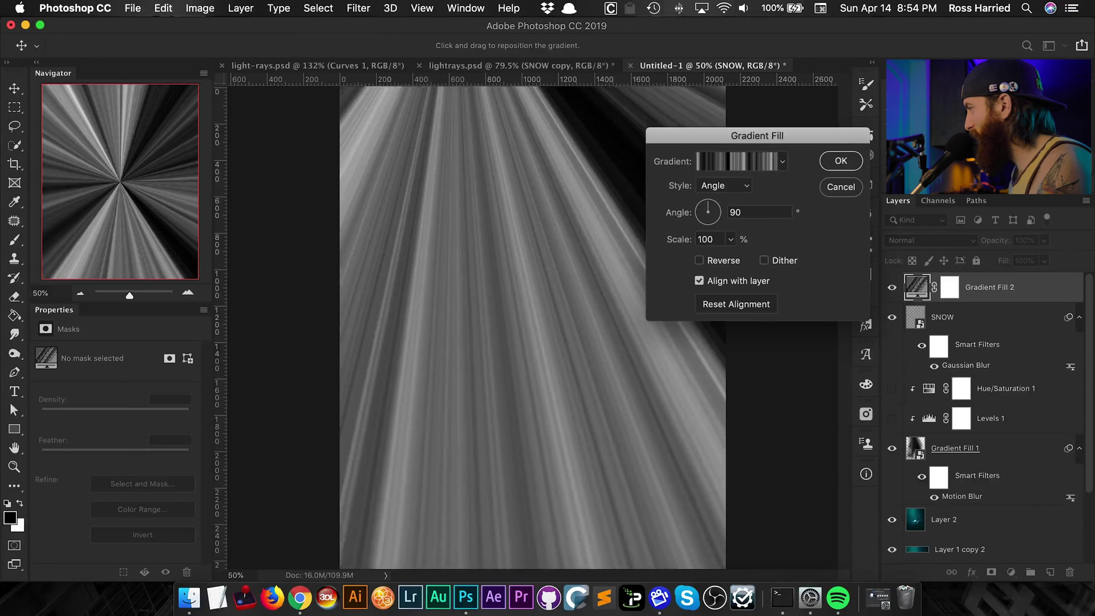
left_click(841, 161)
left_click(936, 244)
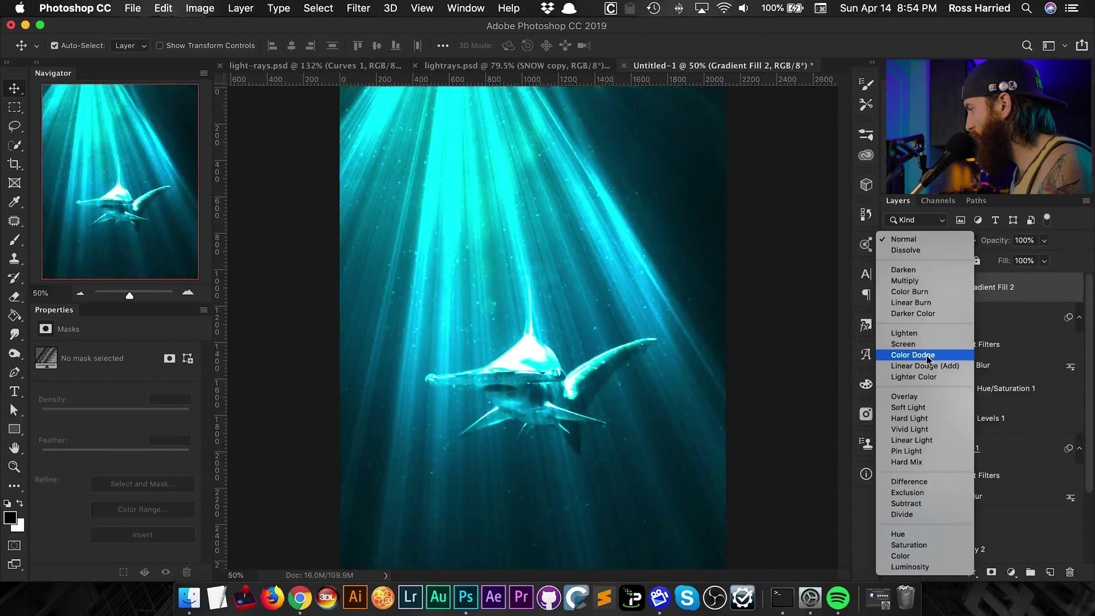
left_click(928, 356)
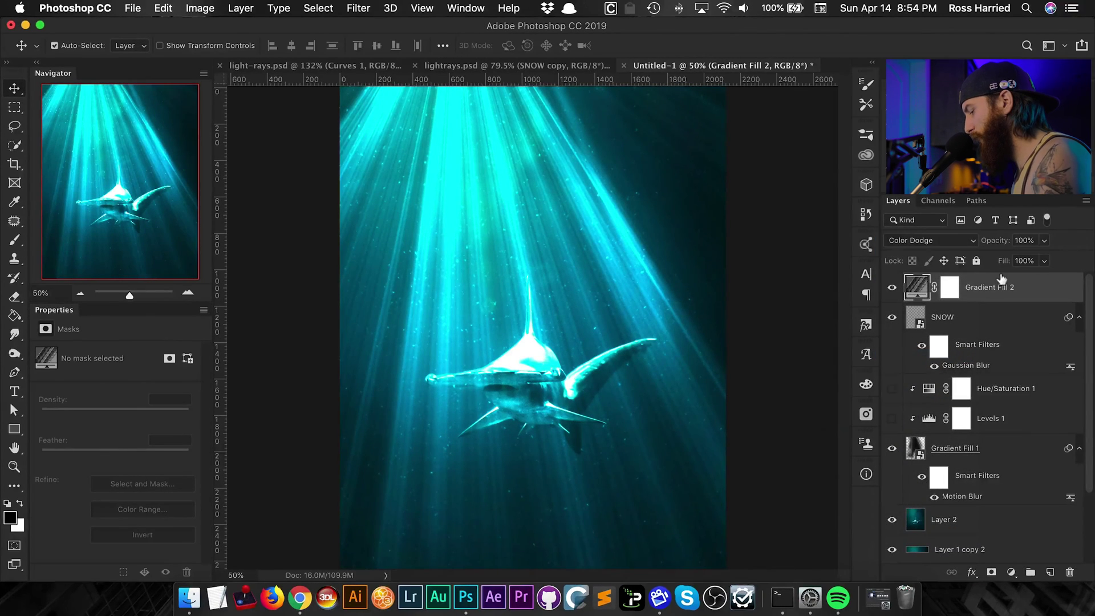
key("4")
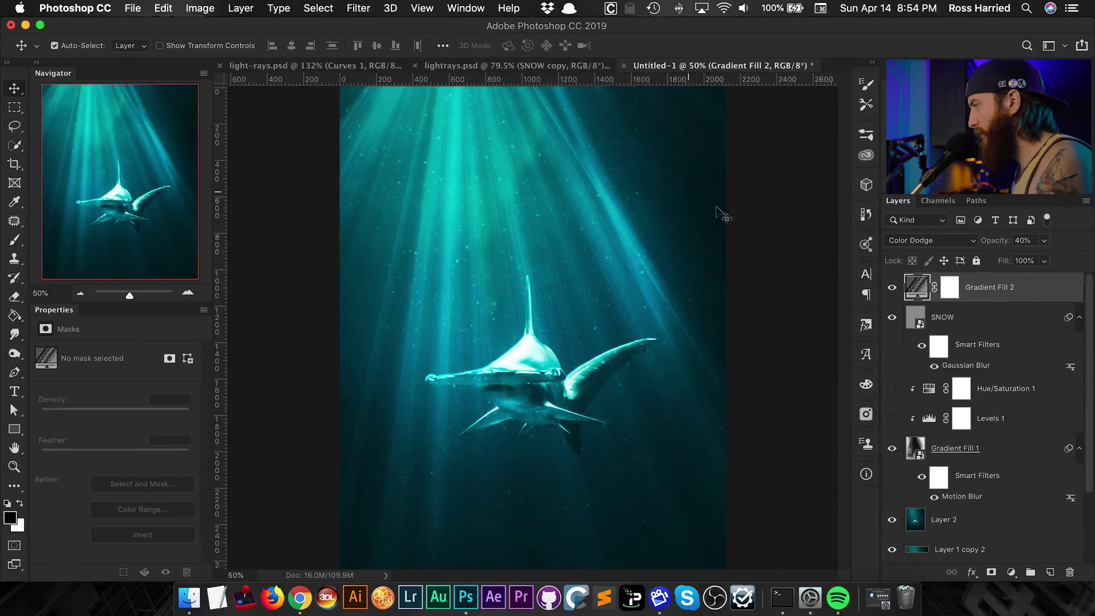
double_click(912, 289)
left_click_drag(625, 168, 515, 132)
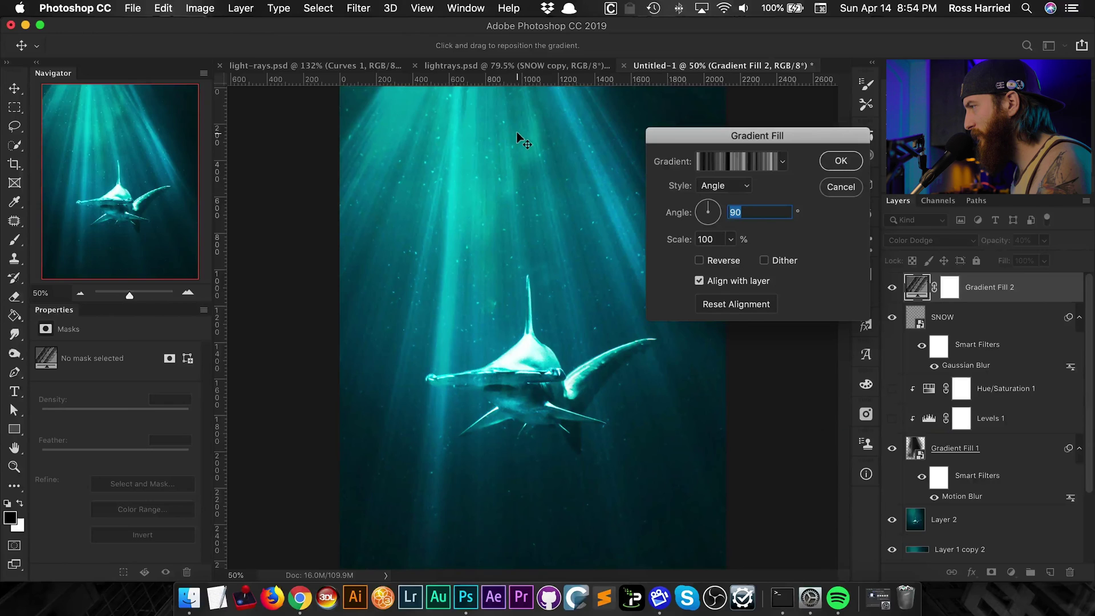
left_click(841, 161)
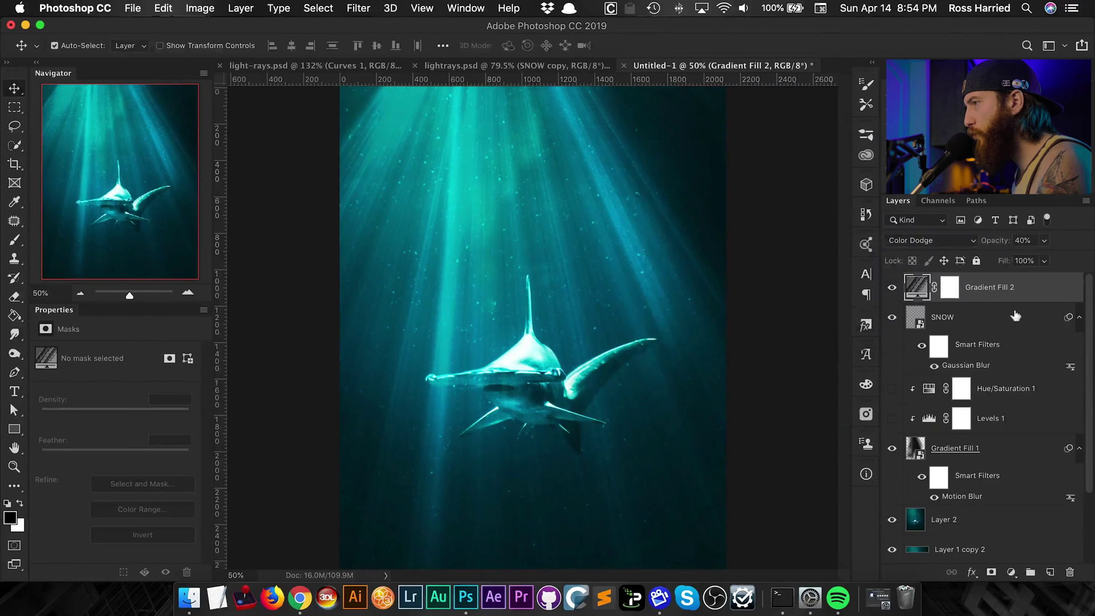
Convert Gradient Fill 2 to a smart object and apply Motion Blur at -10°, 126 px distance.
right_click(1026, 287)
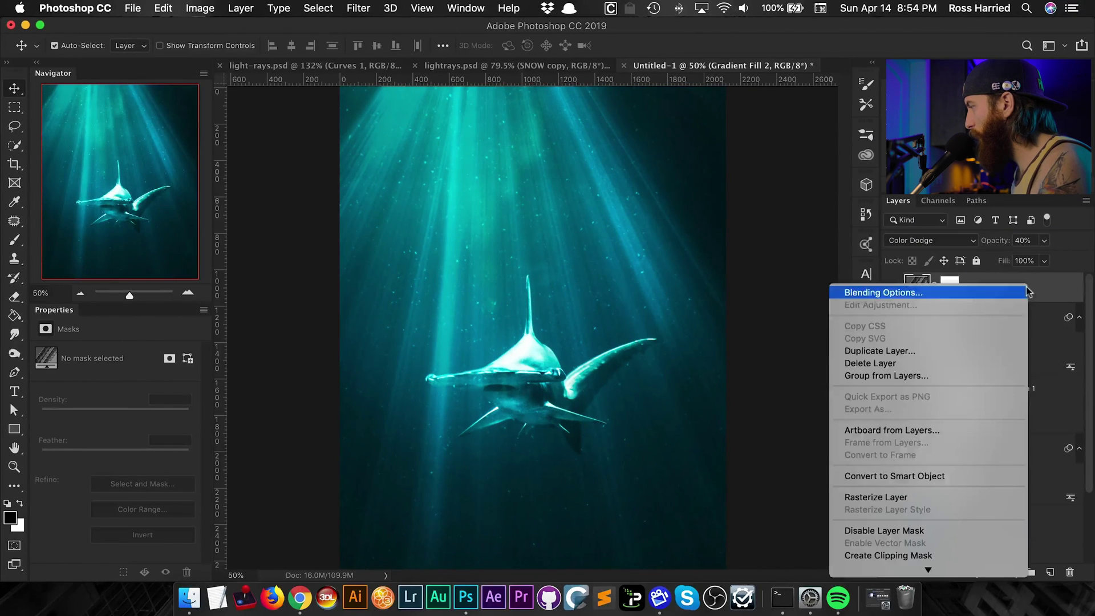
left_click(935, 481)
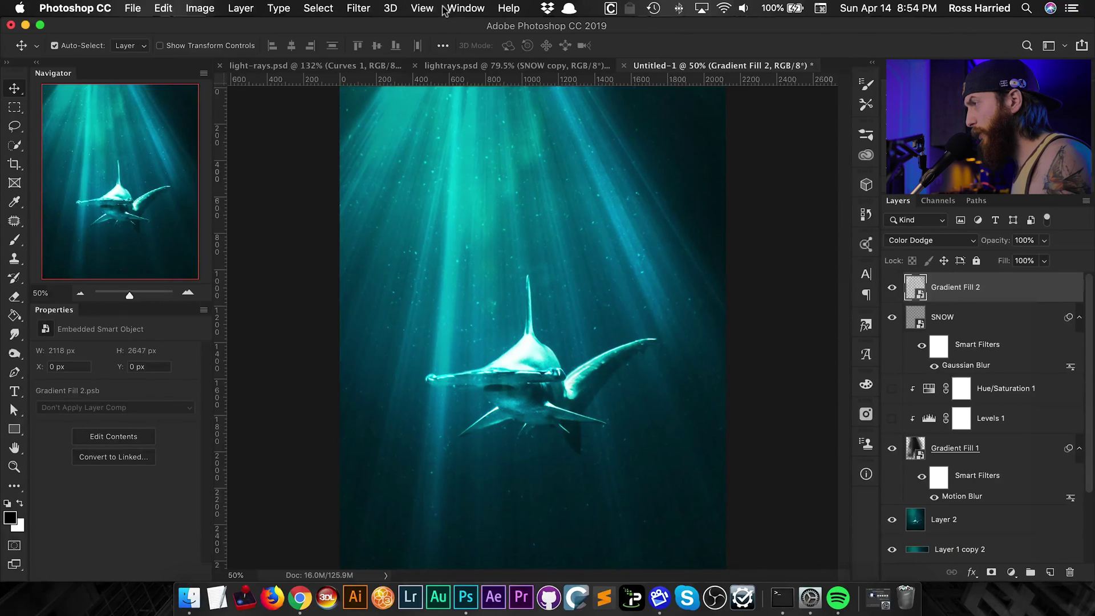
left_click(358, 8)
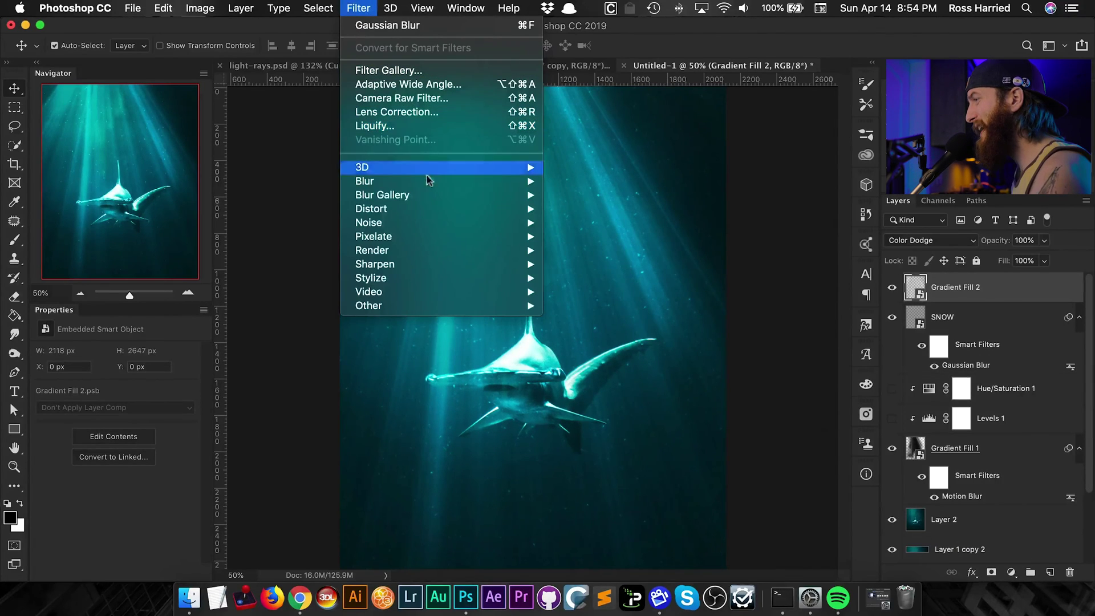
mouse_move(447, 183)
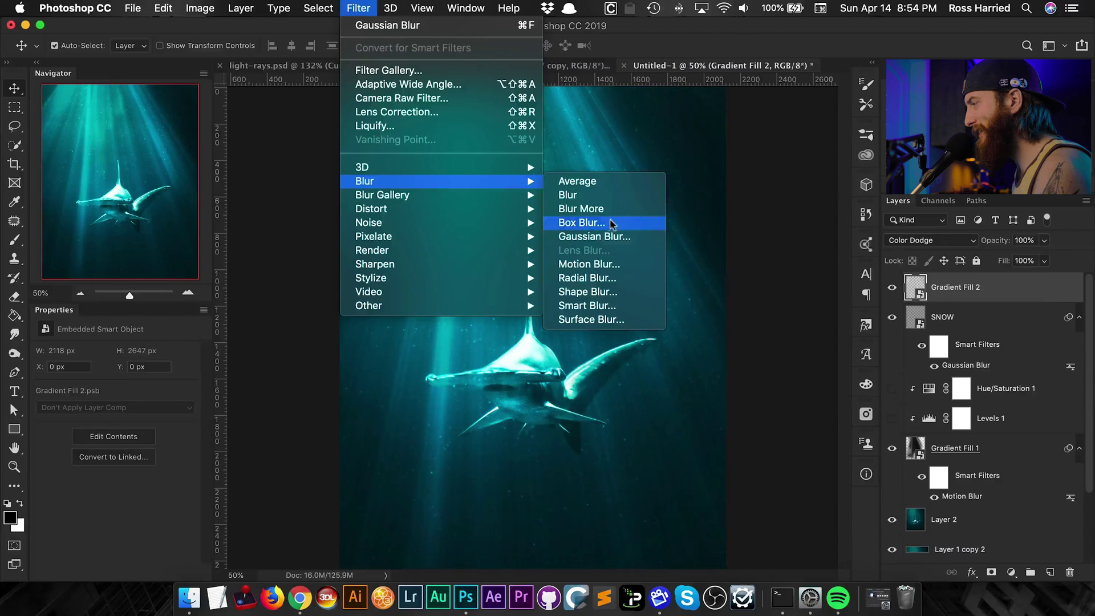
left_click(605, 264)
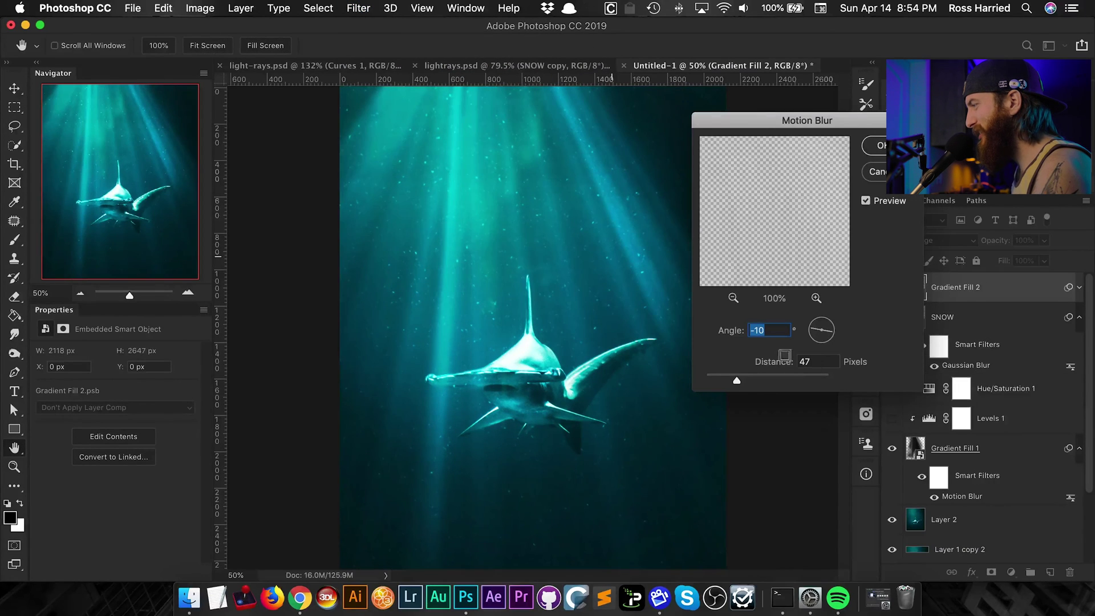
left_click(753, 374)
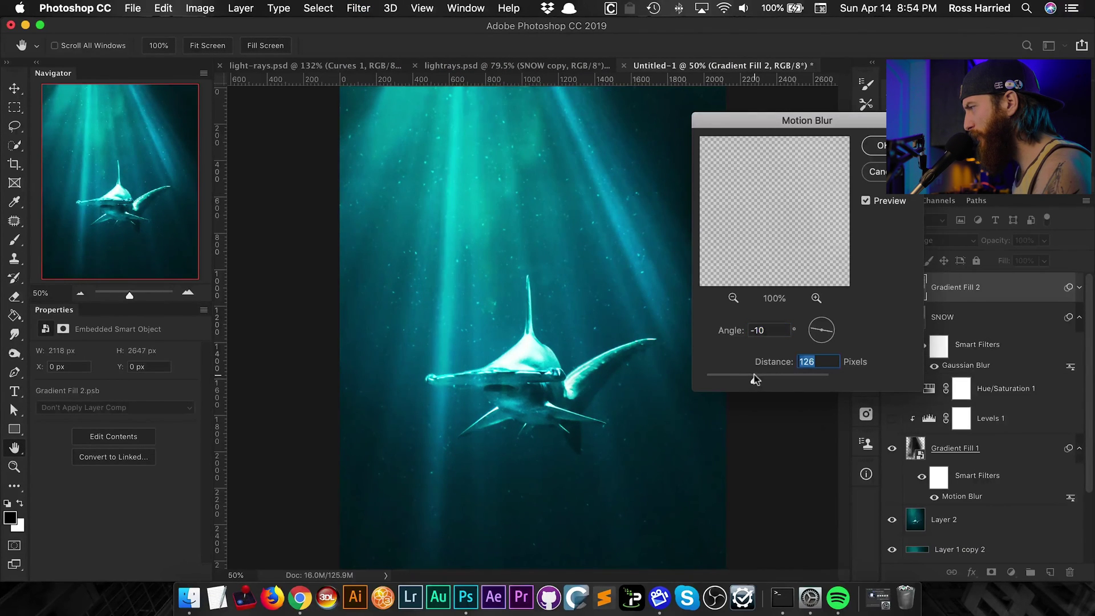
left_click(879, 147)
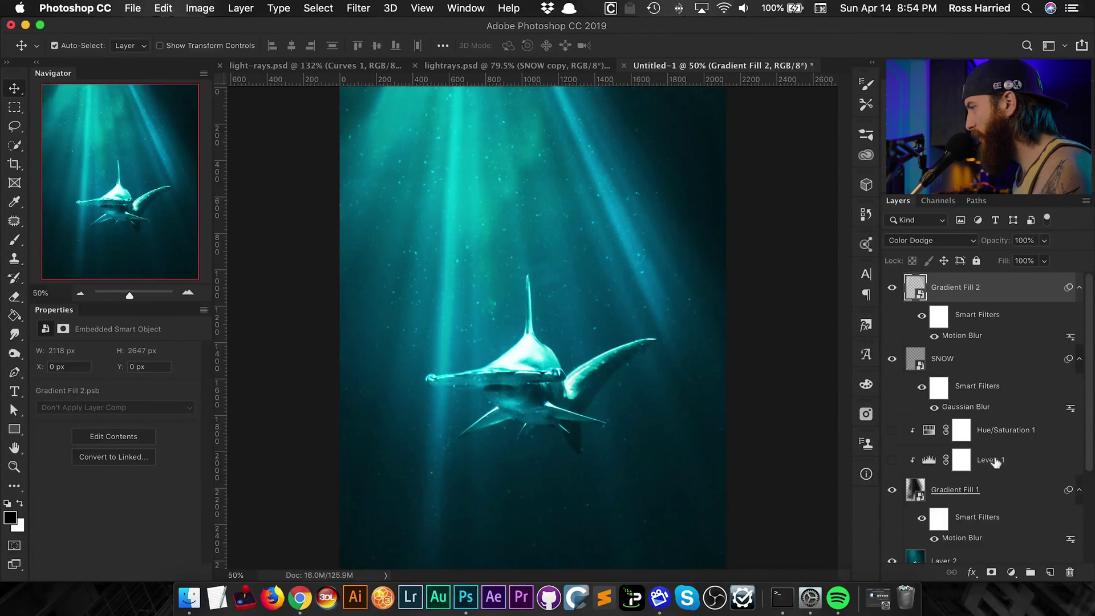
Add a Curves adjustment layer and load the RGB channel luminosity as a selection.
key("super+minus")
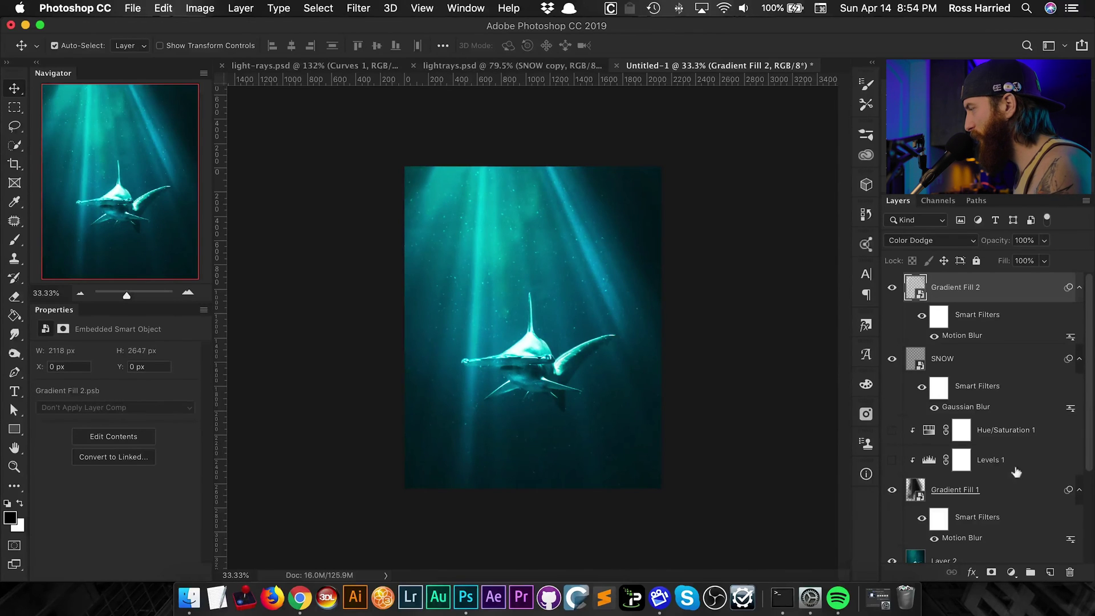
left_click(1011, 572)
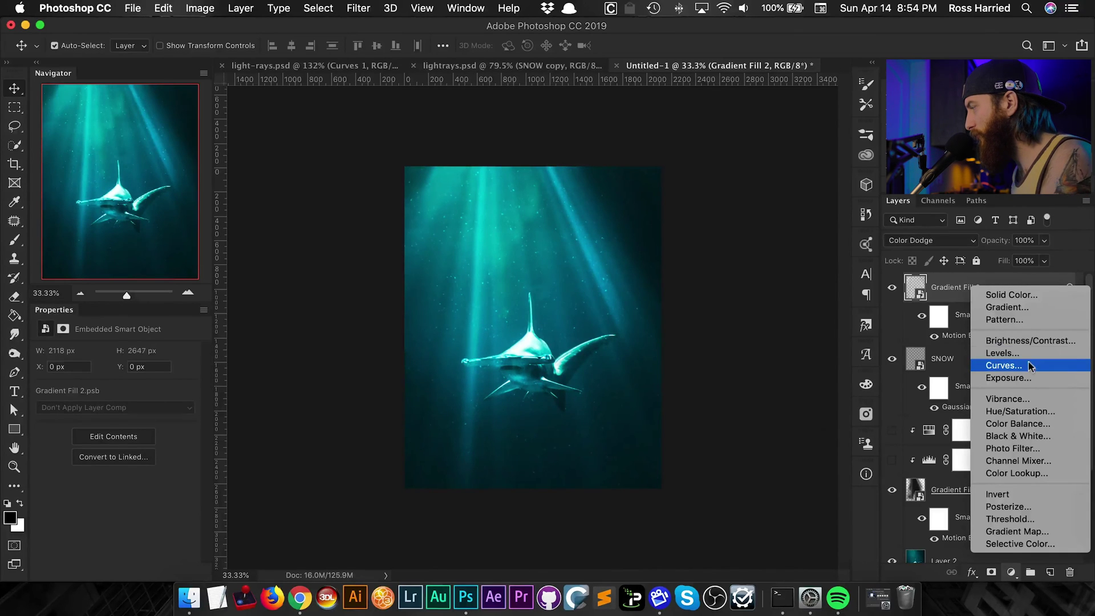
left_click(1004, 365)
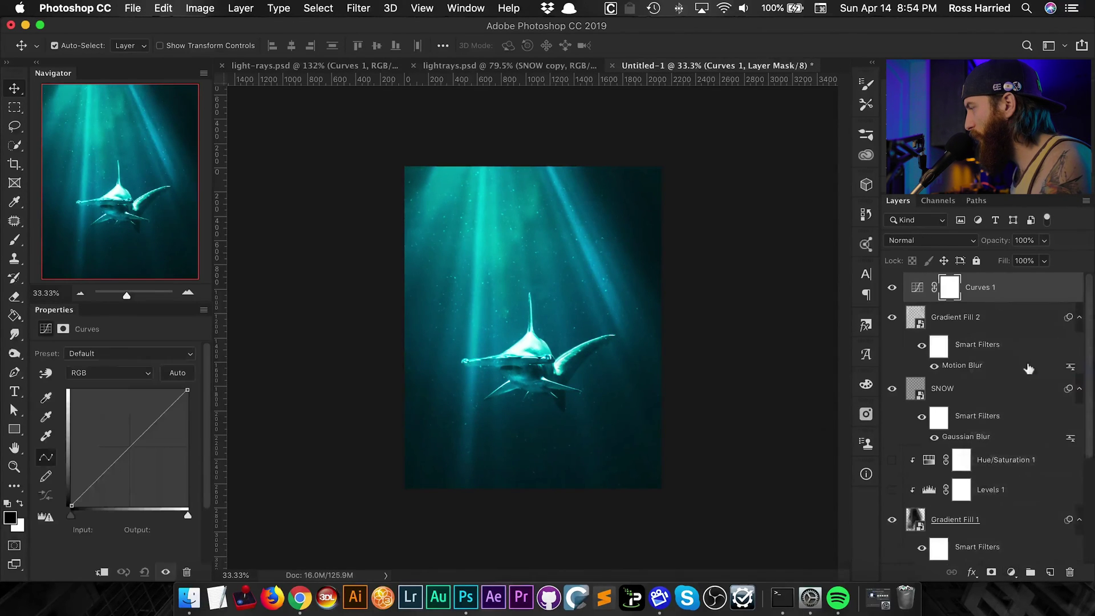
left_click(938, 201)
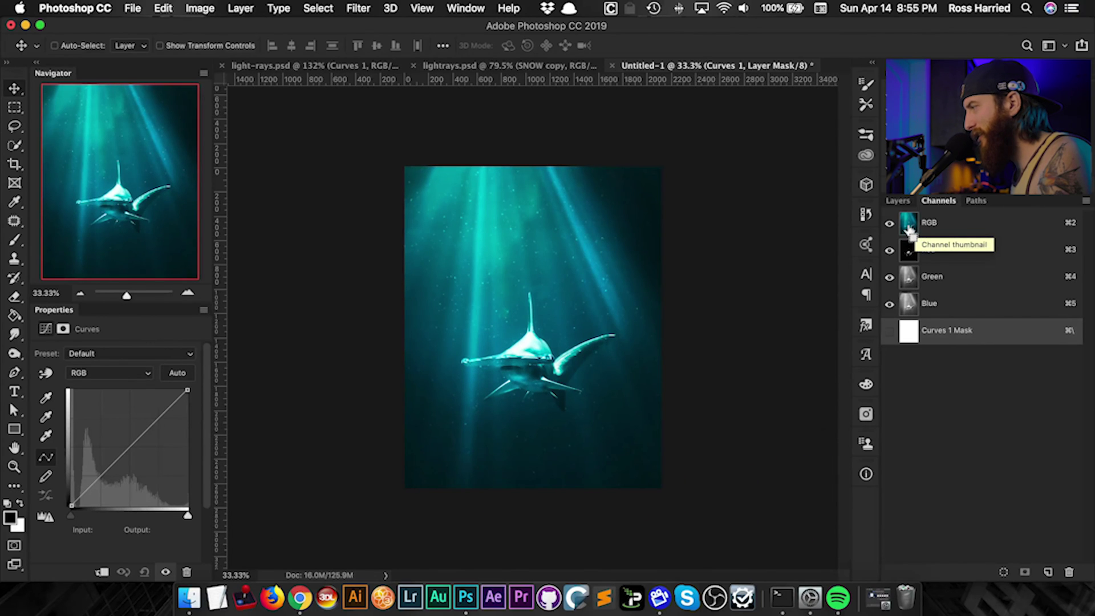
left_click(908, 228, "super")
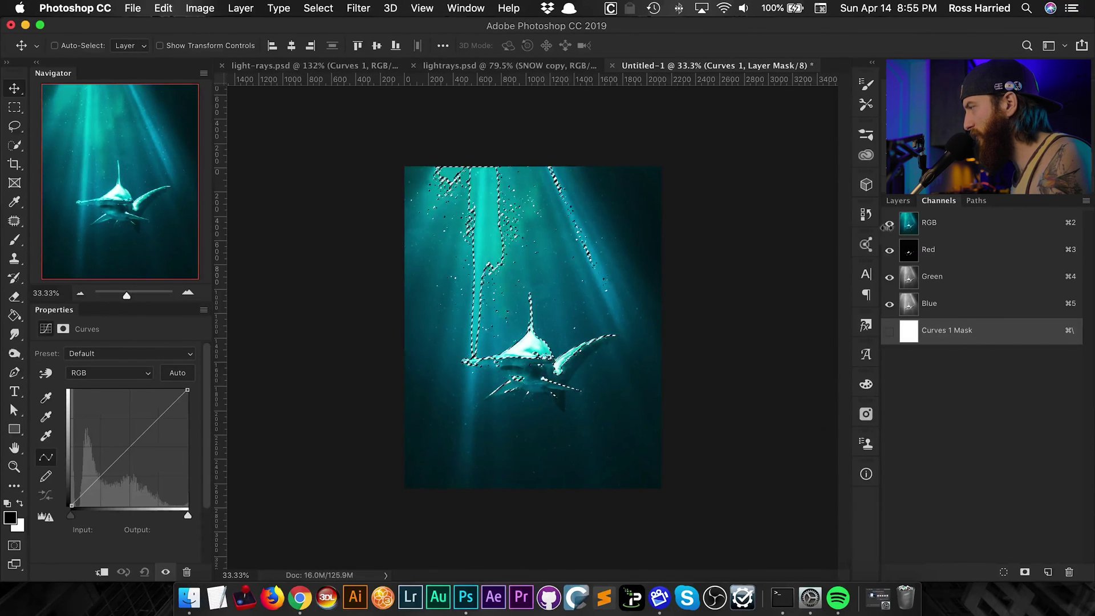
key("super")
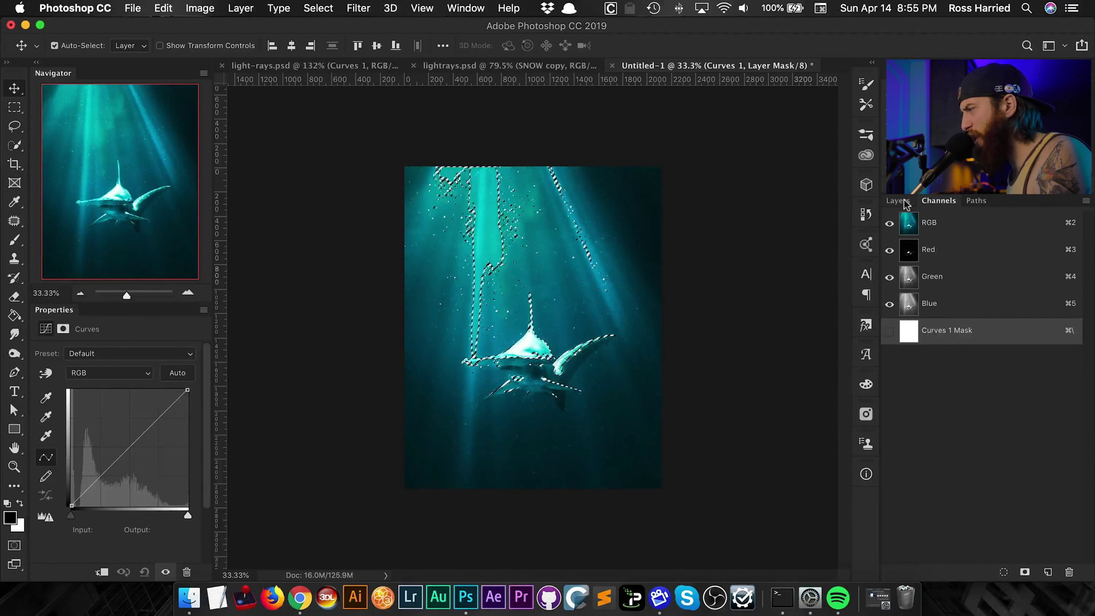
left_click(904, 202)
Use the luminosity selection as the Curves 1 mask, set Hard Light, invert the mask, and group it.
right_click(950, 287)
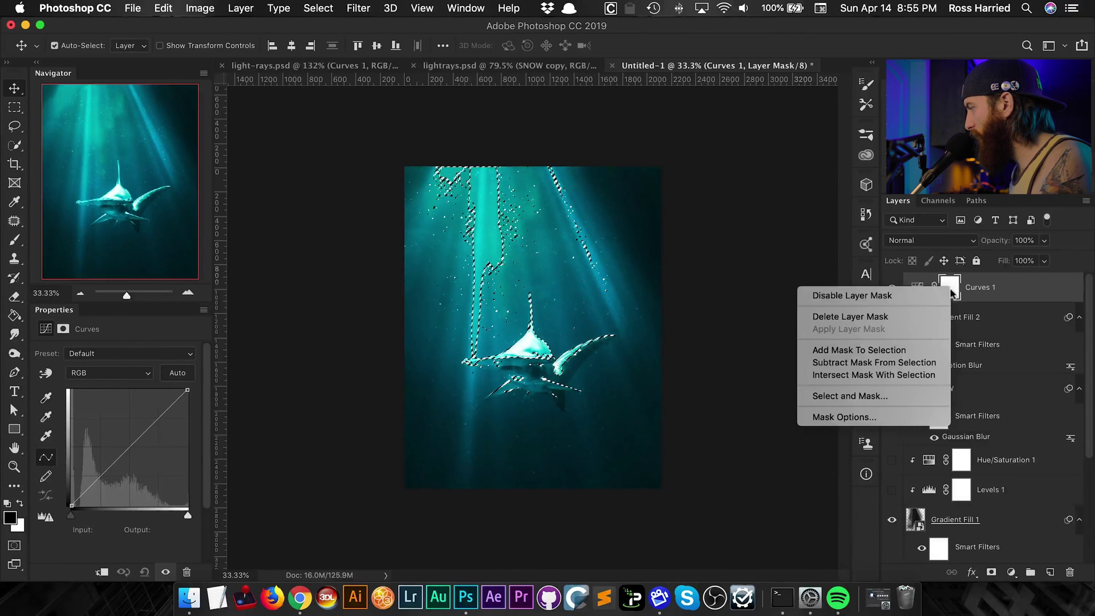
key("Escape")
left_click(916, 301)
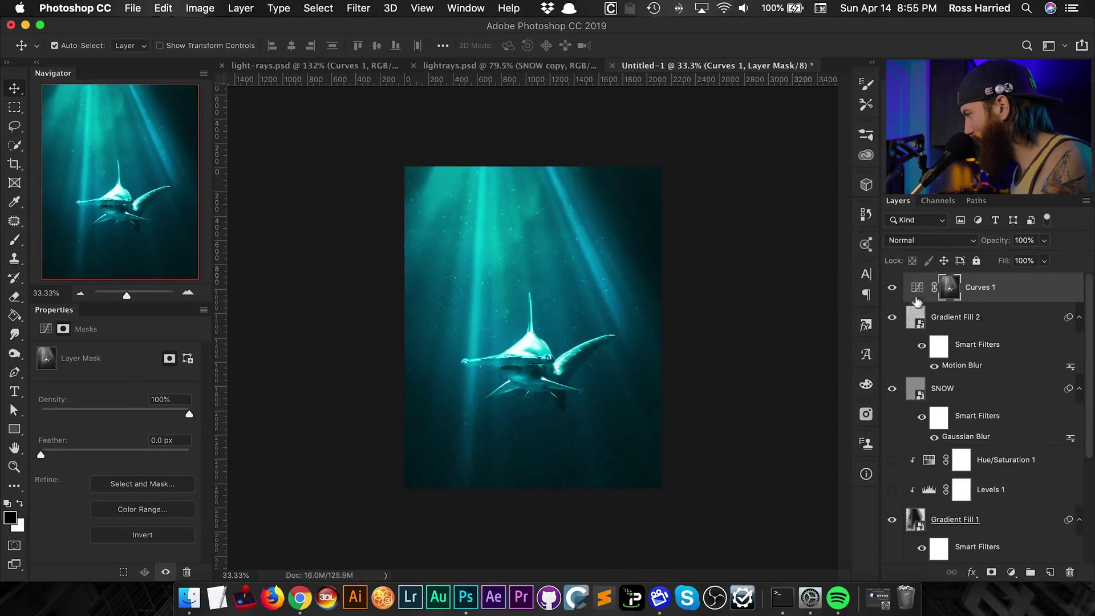
left_click(946, 242)
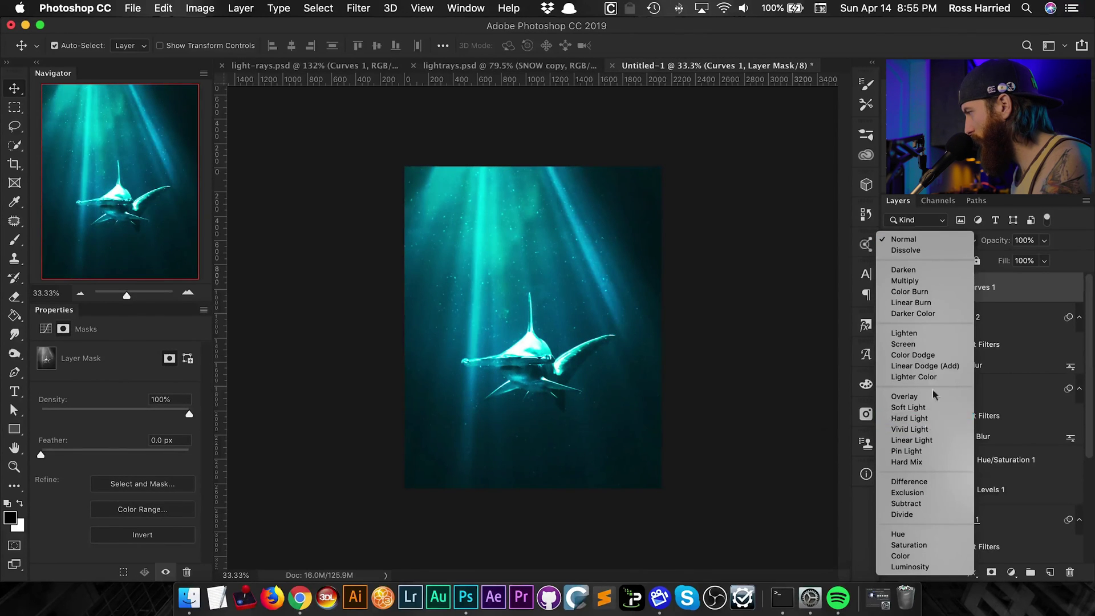
left_click(909, 418)
key("super+i")
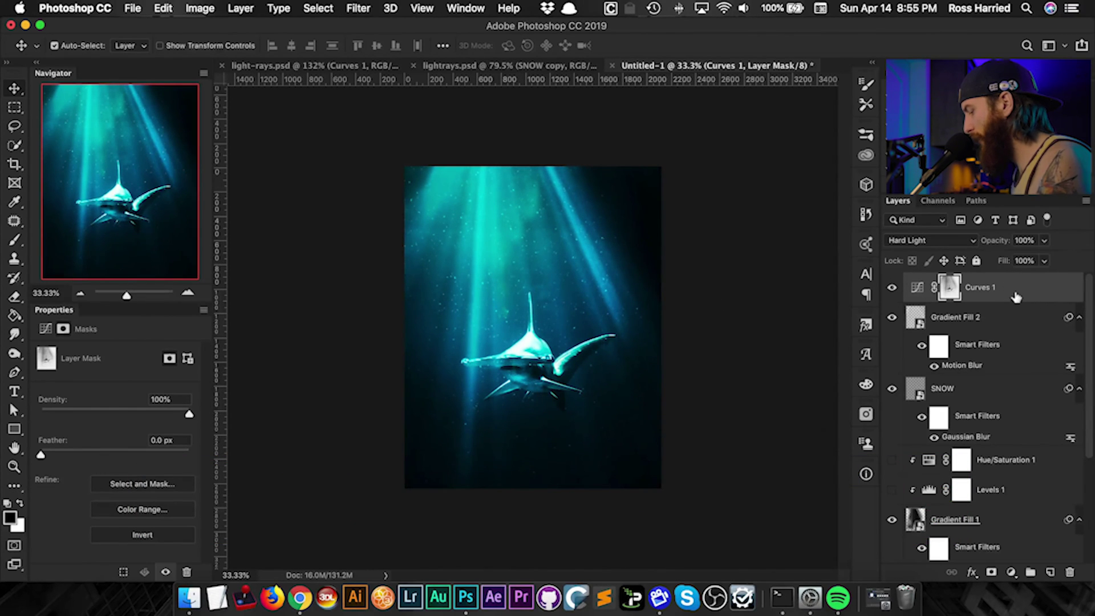
key("super+g")
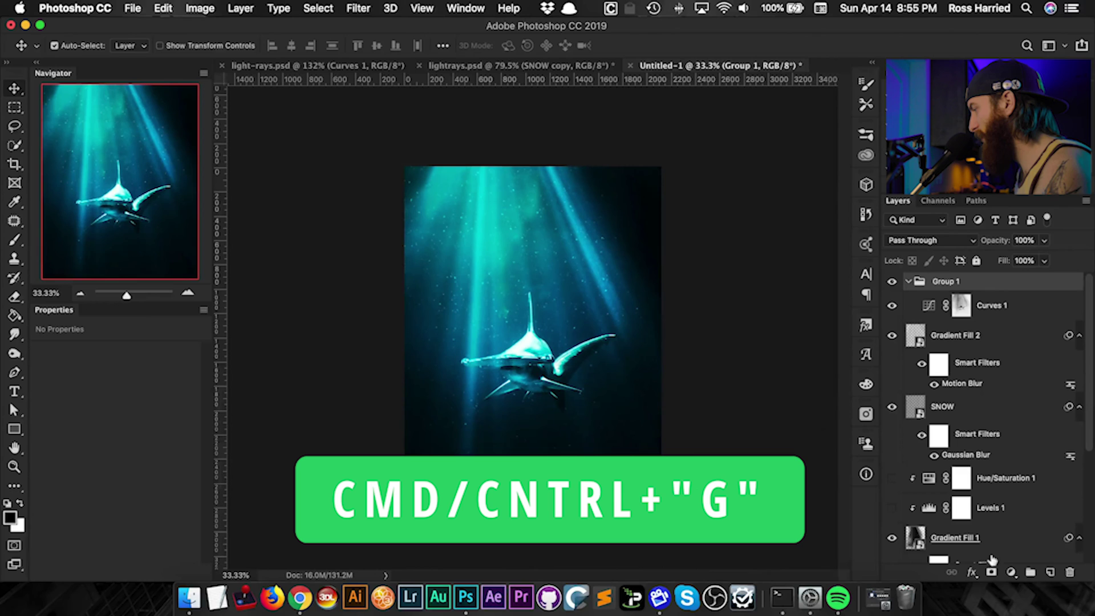
Add a mask to Group 1 and paint black over the central shark with an 1100 px brush.
left_click(991, 573)
key("b")
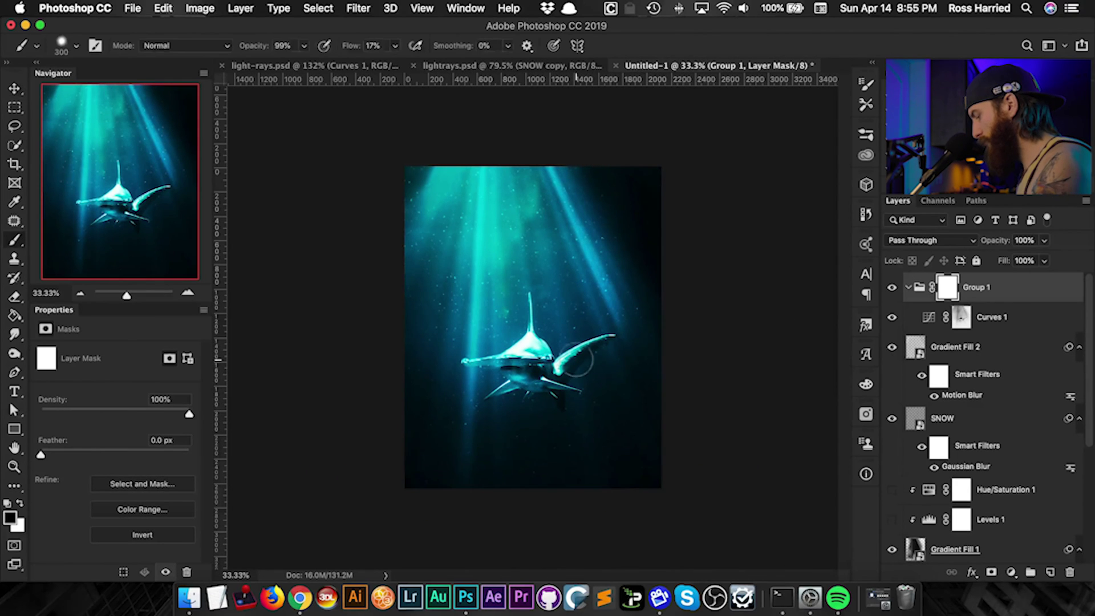
key("bracketright")
key("bracketright")
key("bracketright")
key("bracketright")
key("bracketright")
key("bracketright")
key("bracketright")
left_click(527, 348)
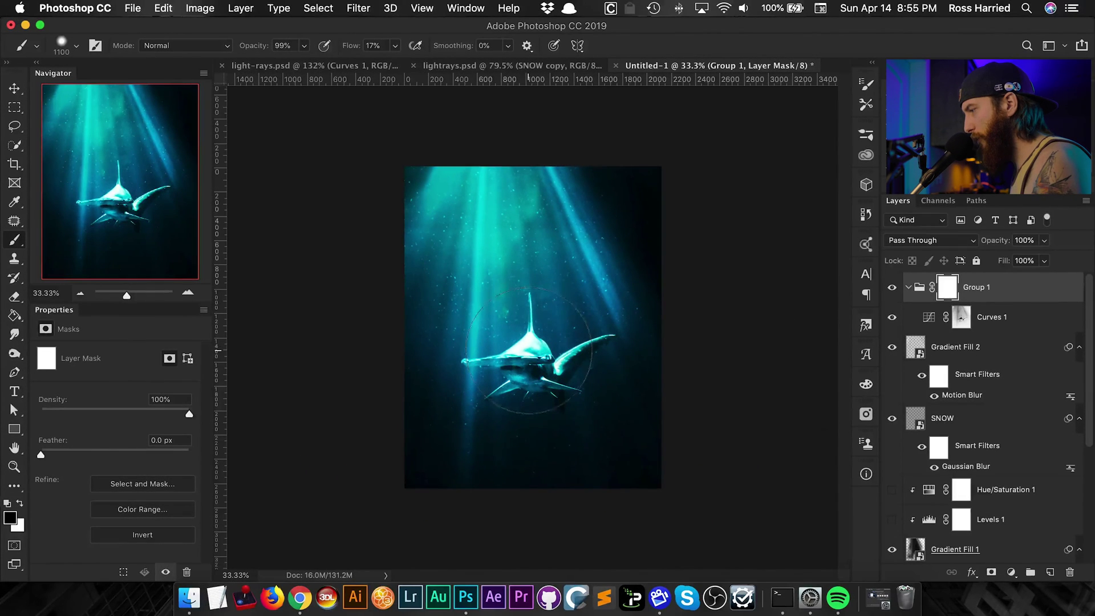
mouse_move(524, 364)
left_mouse_down()
mouse_move(524, 402)
mouse_move(530, 339)
mouse_move(433, 373)
mouse_move(587, 243)
mouse_move(525, 343)
left_mouse_up()
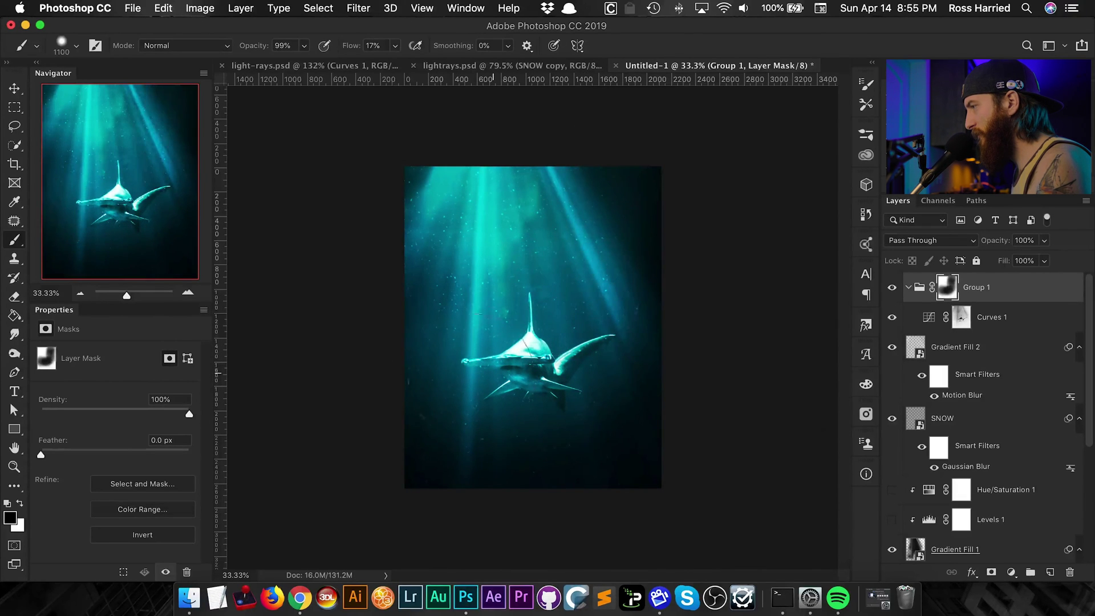
key("super+plus")
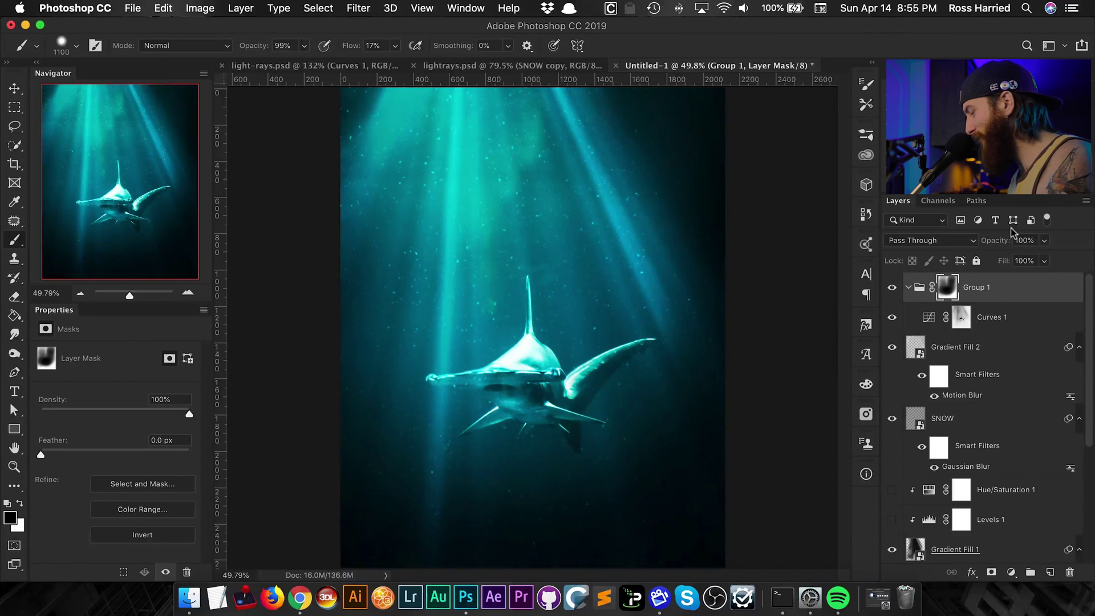
key("super+minus")
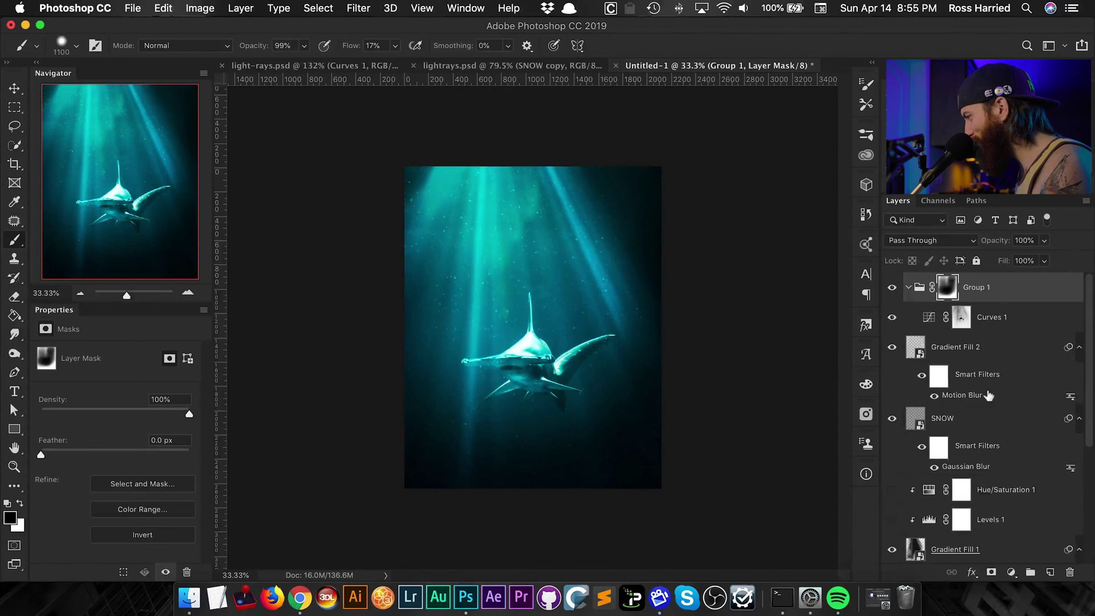
scroll(988, 395, "down", 5)
left_click(893, 519, "alt")
left_click(893, 518, "alt")
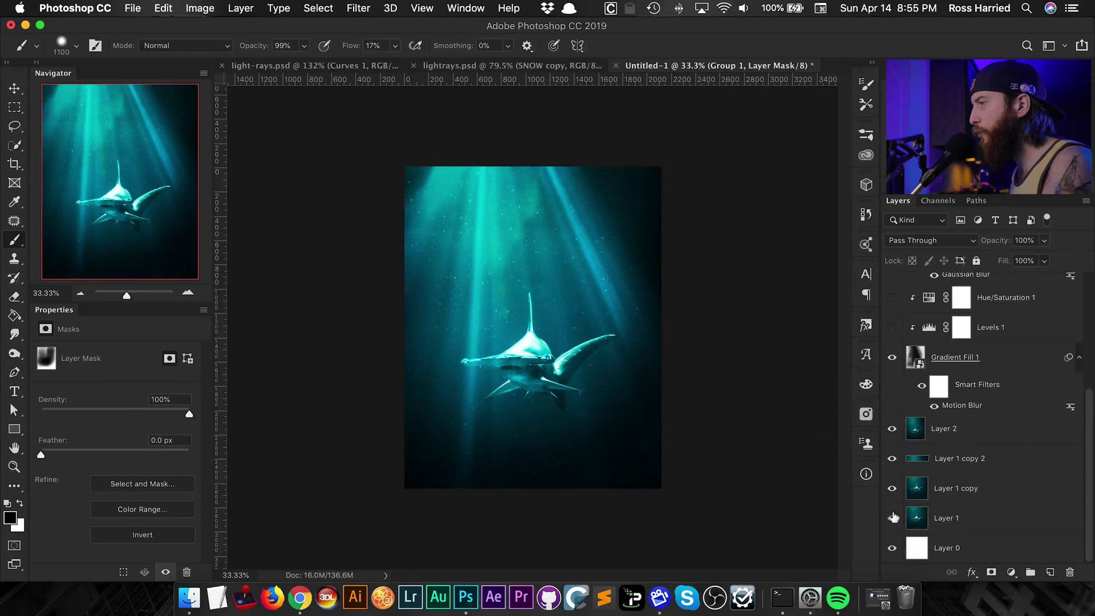
View light-rays.psd at 100% and toggle Layer 1 and Group 1 visibility to compare.
left_click(329, 66)
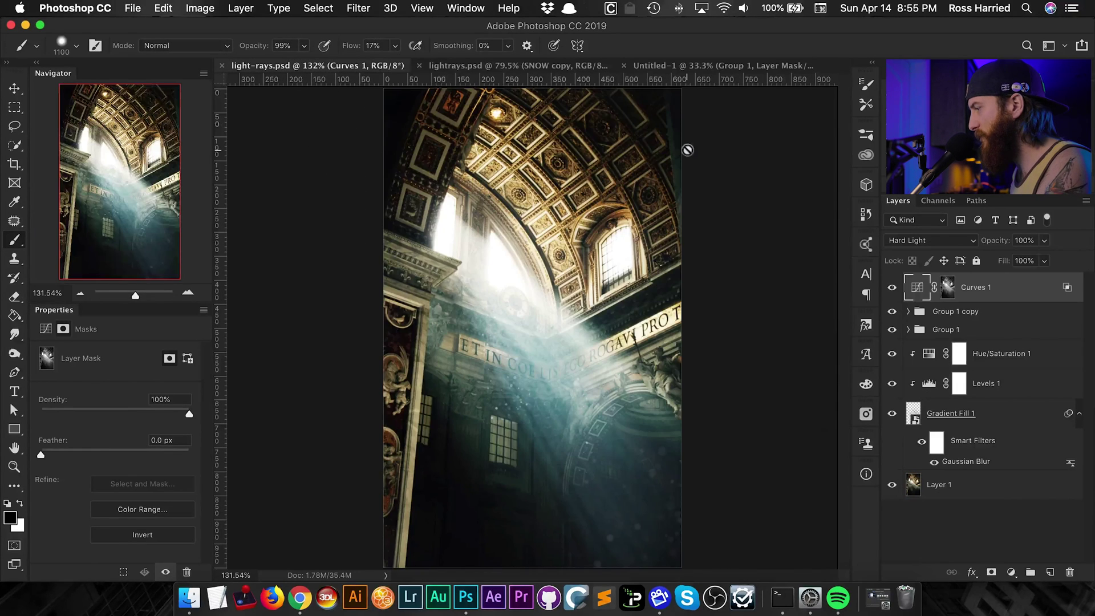
key("super+1")
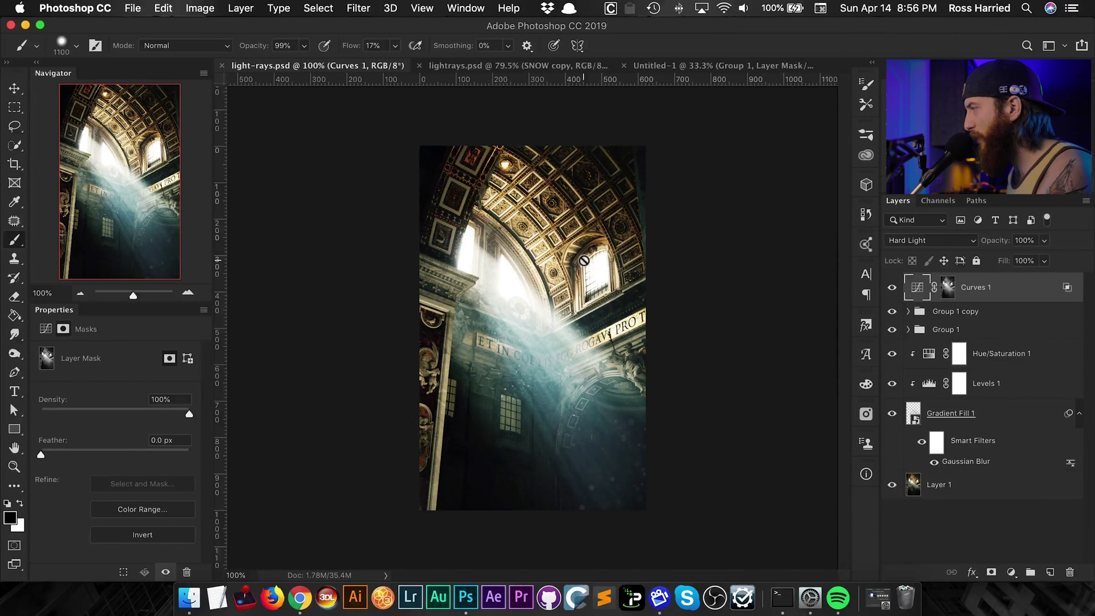
left_click(891, 485, "alt")
left_click(892, 486, "alt")
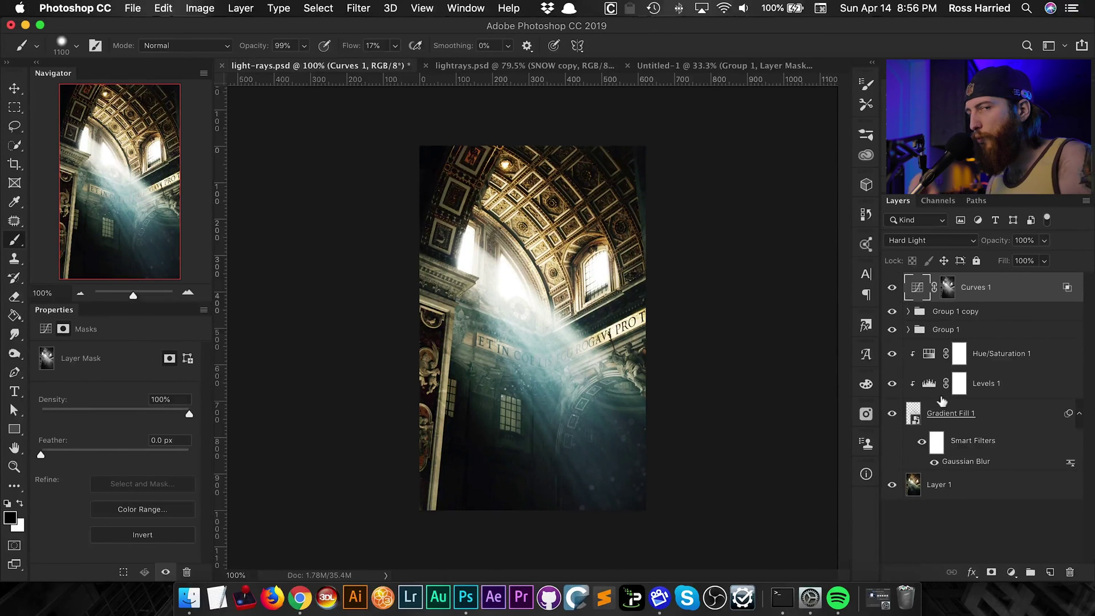
left_click(893, 329)
left_click(893, 326)
left_click(891, 336)
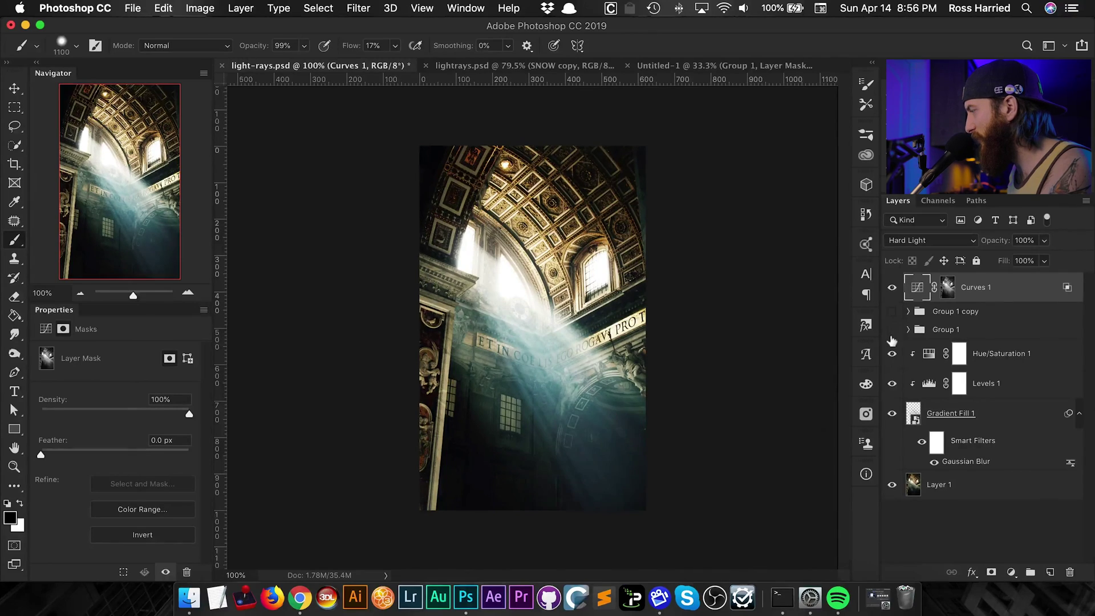
left_click(892, 329)
Zoom in on the lower rays, compare Group 1 on and off, then re-enable Group 1 copy at 100%.
key("super+equal")
key("super+equal")
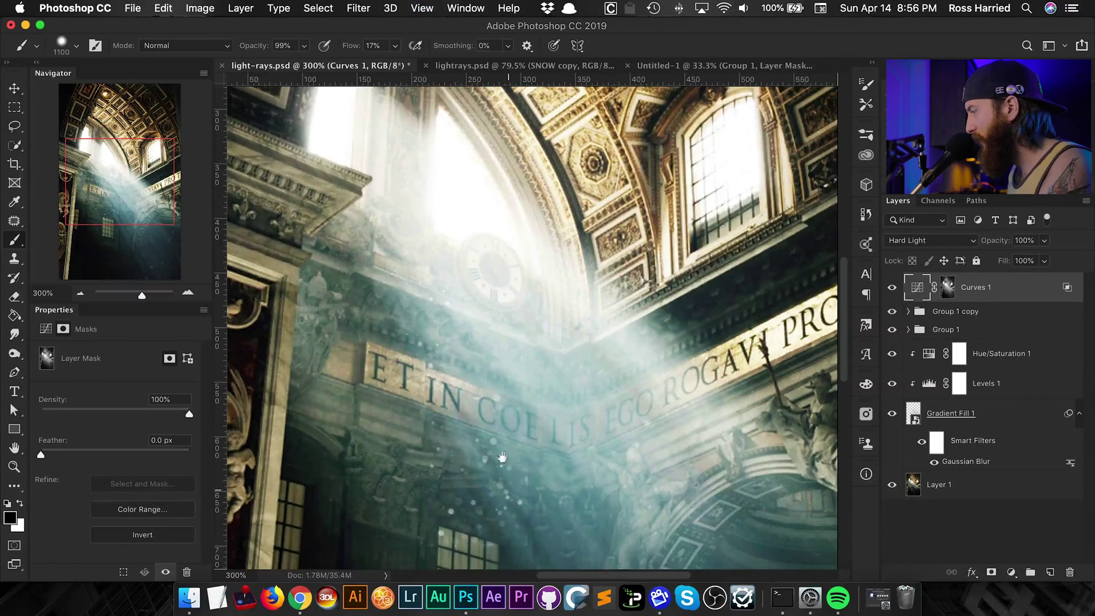
left_click_drag(502, 456, 559, 237)
left_click(892, 329)
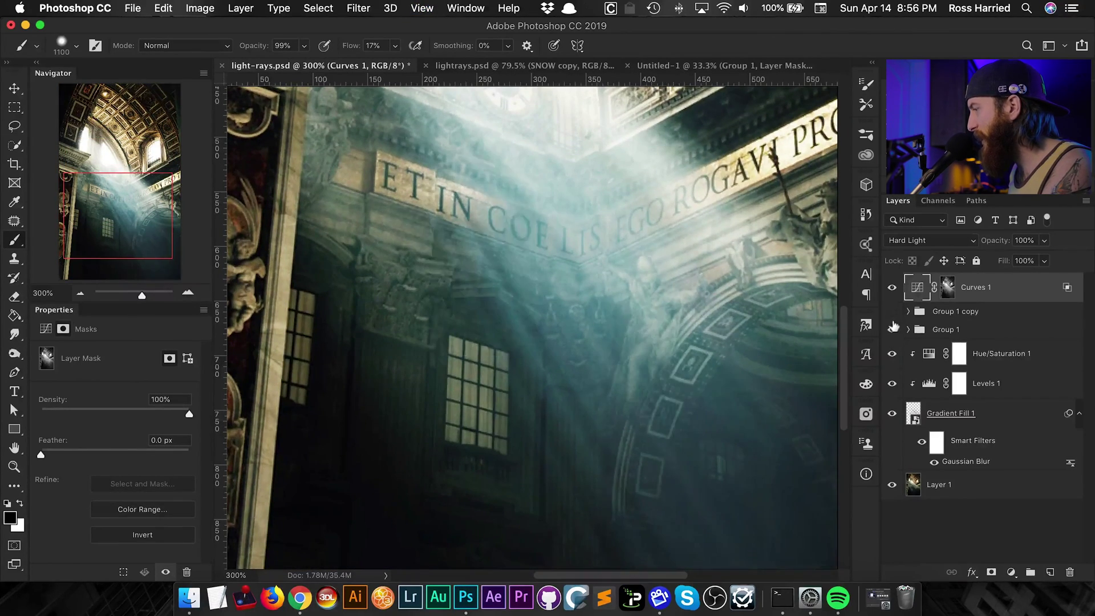
left_click(892, 329)
key("super+minus")
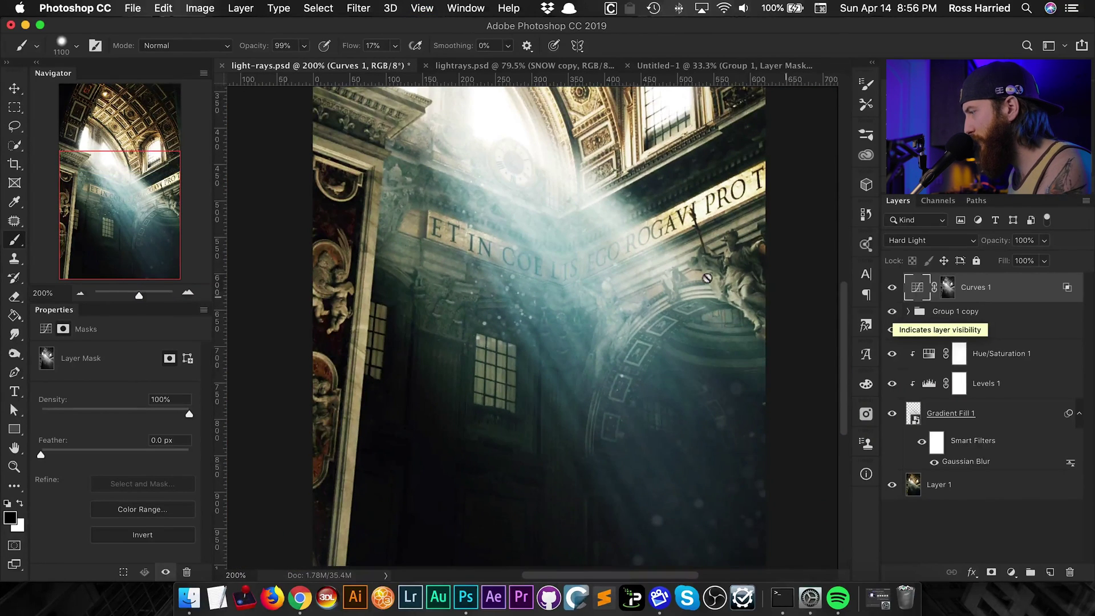
left_click(892, 311)
key("super+minus")
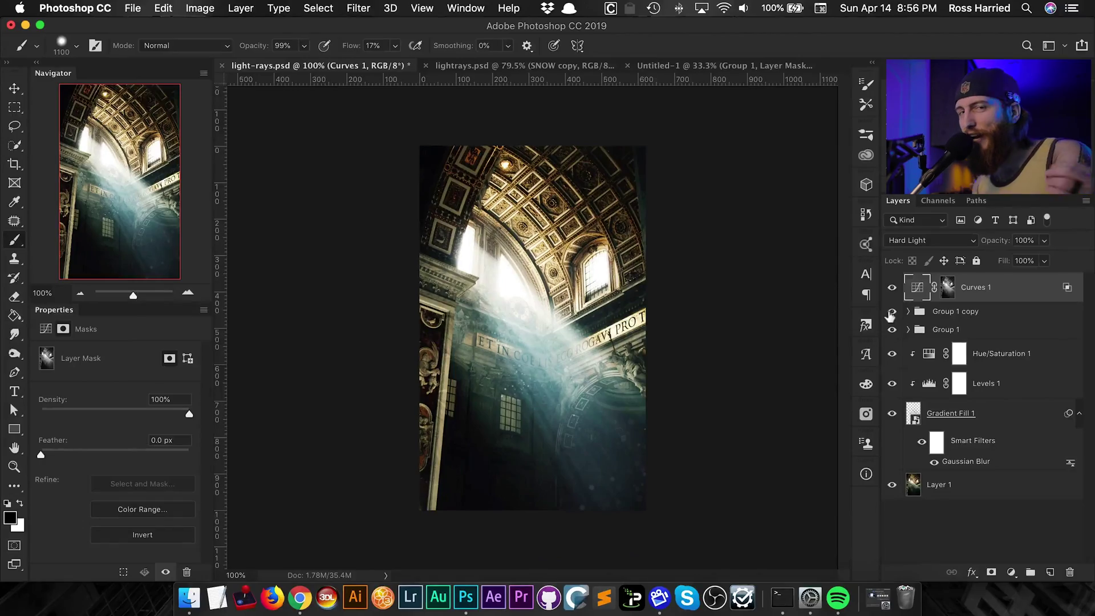